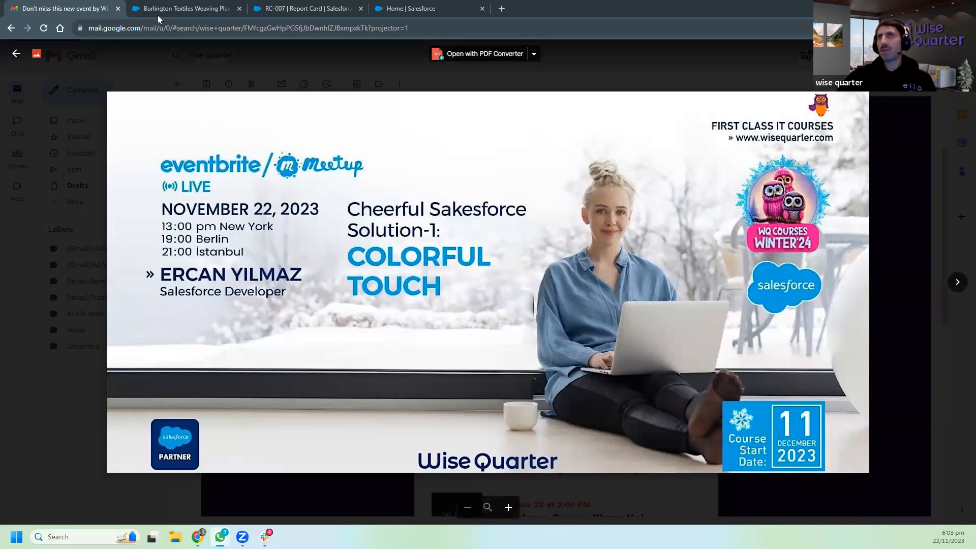
Switch to Salesforce and open the details of the Burlington Textiles Corp of America account.
{"action": "left_click", "coordinate": [178, 5]}
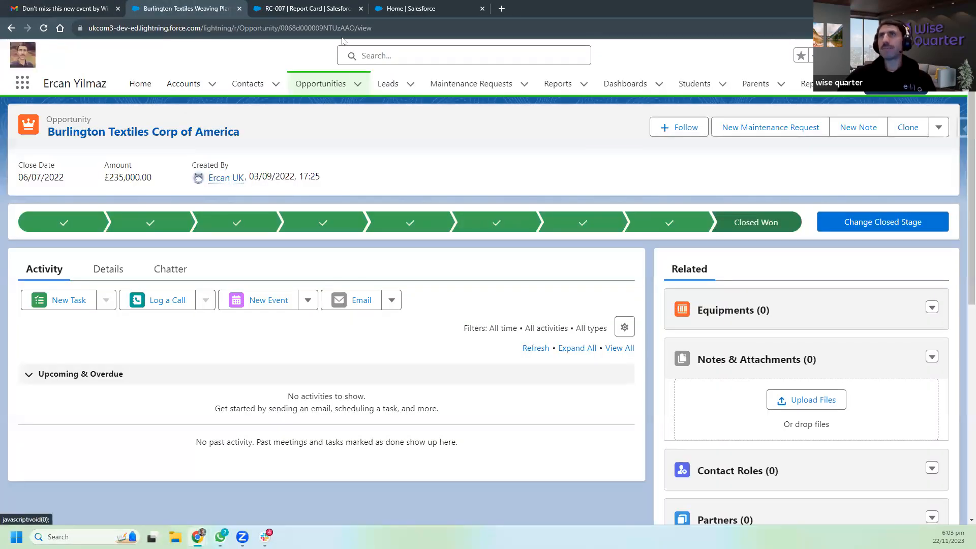
{"action": "left_click", "coordinate": [183, 84]}
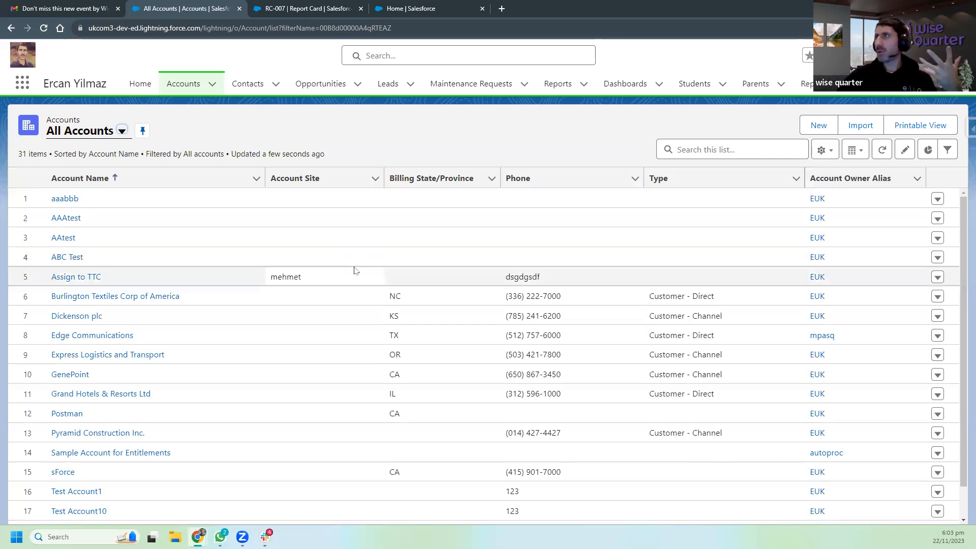
{"action": "left_click", "coordinate": [130, 296]}
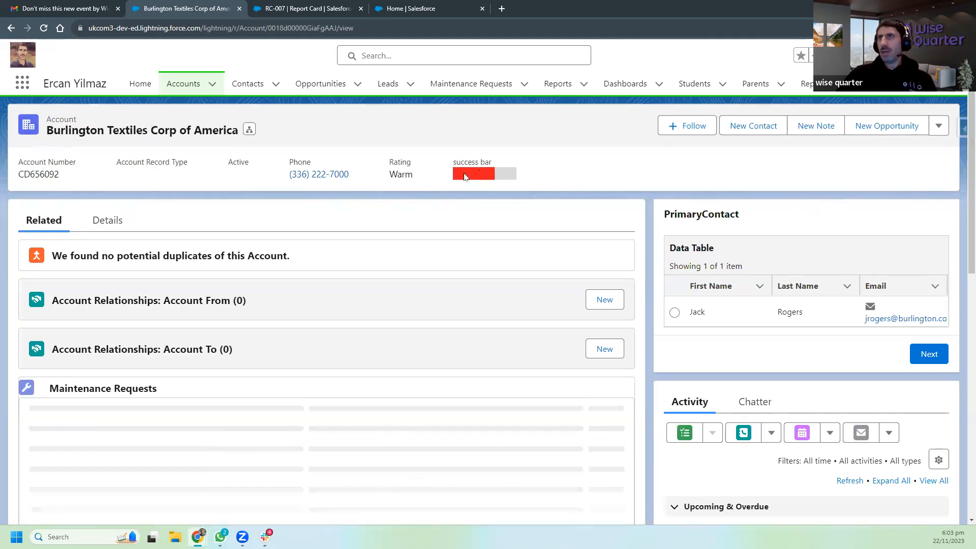
{"action": "left_click", "coordinate": [108, 220]}
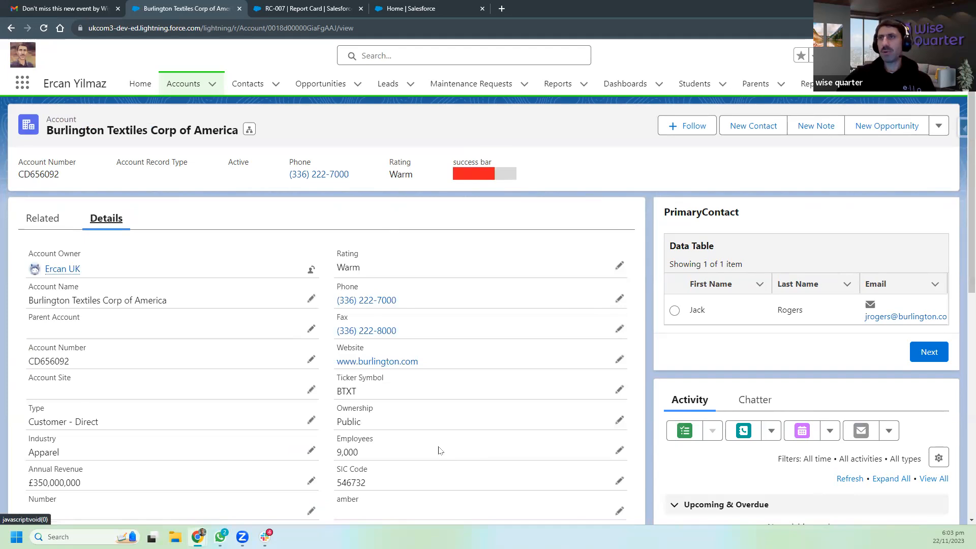
Set the account's success percentage to 25%, save it, and check the success bar in both the details and the record header.
{"action": "scroll", "coordinate": [446, 452], "scroll_direction": "down", "scroll_amount": 2}
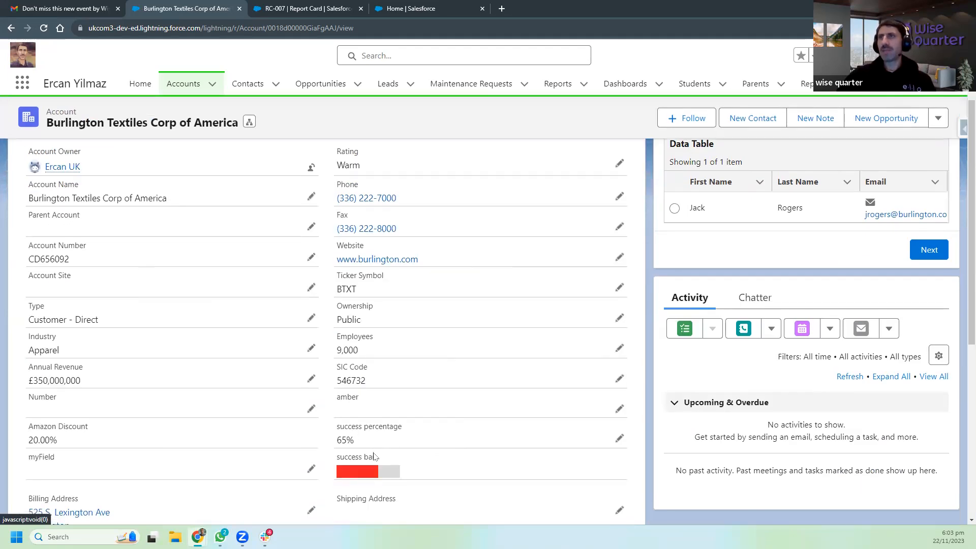
{"action": "scroll", "coordinate": [374, 454], "scroll_direction": "down", "scroll_amount": 2}
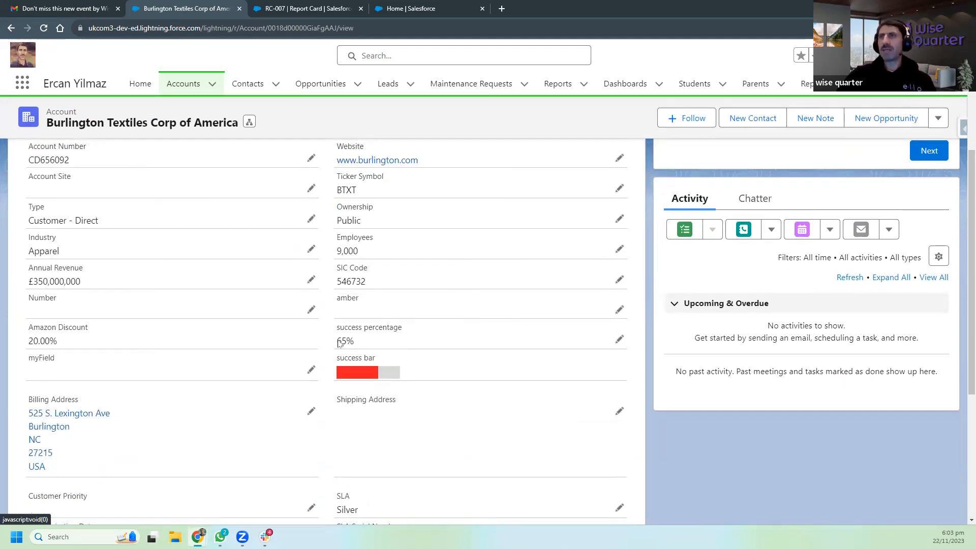
{"action": "double_click", "coordinate": [339, 340]}
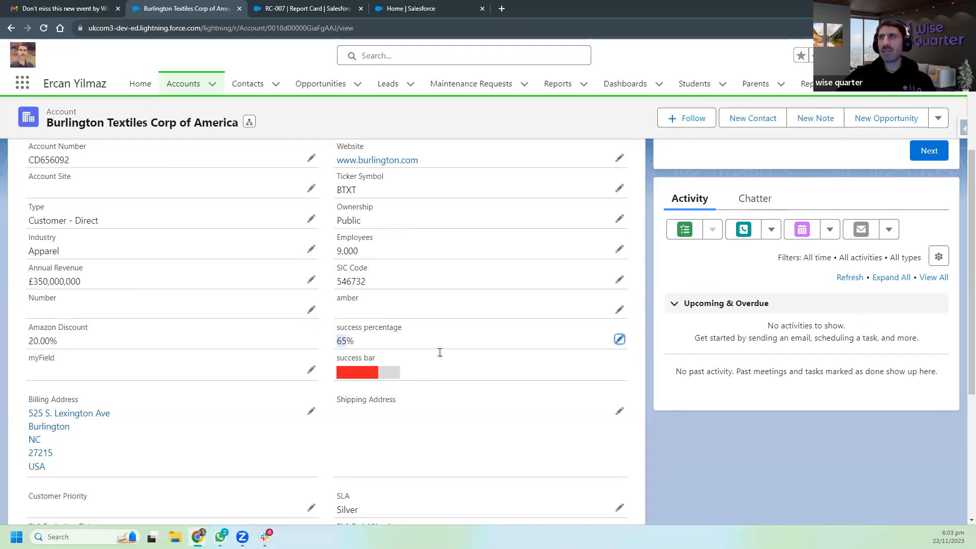
{"action": "left_click_drag", "start_coordinate": [362, 351], "coordinate": [338, 352]}
{"action": "type", "text": "25"}
{"action": "left_click", "coordinate": [349, 504]}
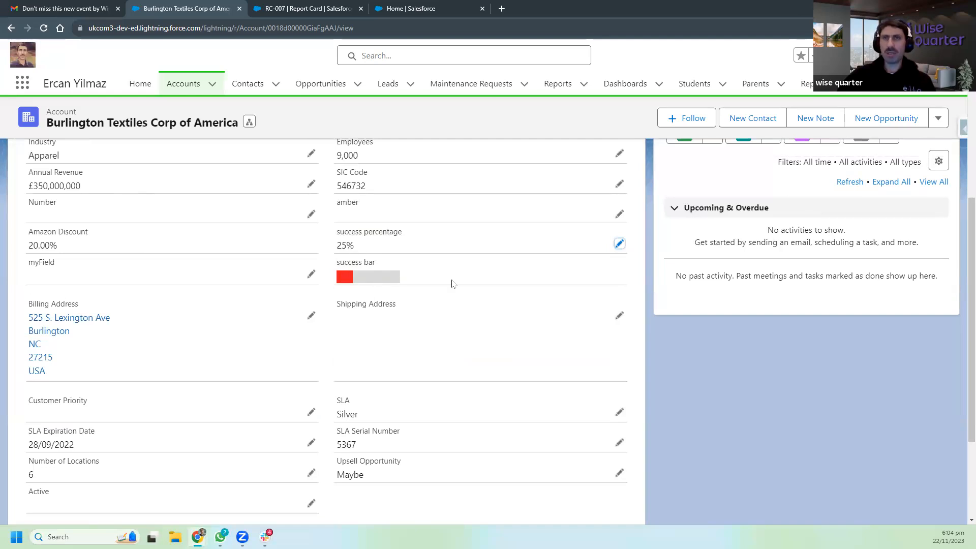
{"action": "scroll", "coordinate": [457, 327], "scroll_direction": "up", "scroll_amount": 6}
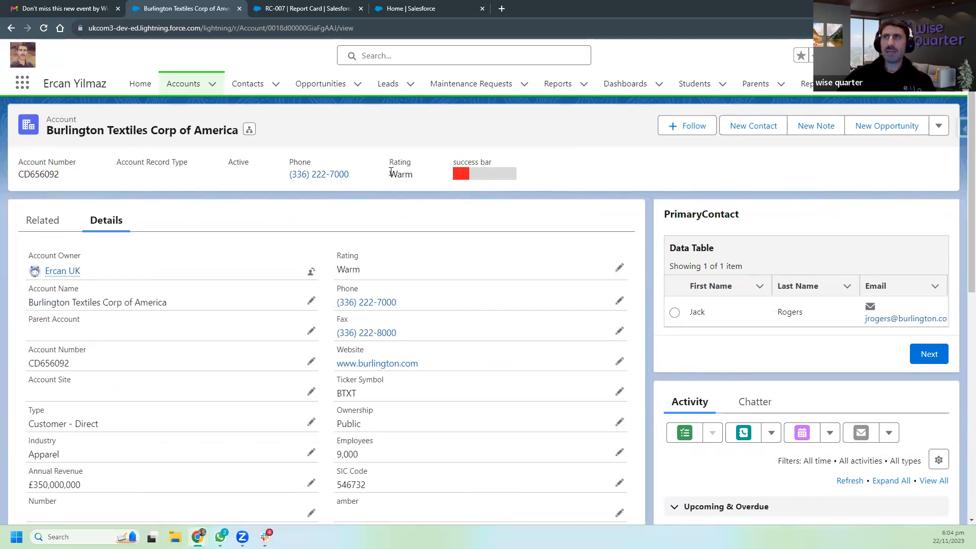
{"action": "scroll", "coordinate": [370, 326], "scroll_direction": "down", "scroll_amount": 6}
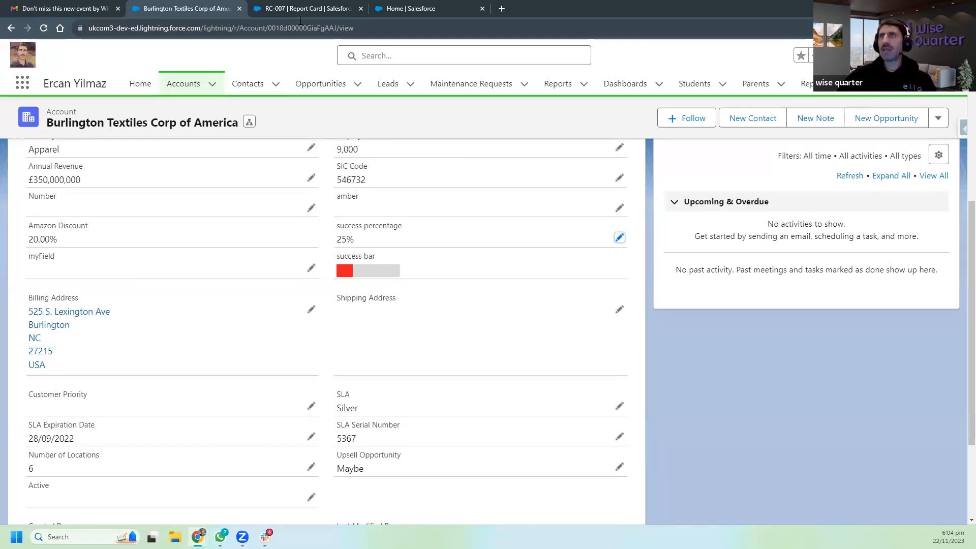
Open the details of the Burlington Textiles Weaving Plant Generator opportunity and review its stage and probability.
{"action": "left_click", "coordinate": [315, 84]}
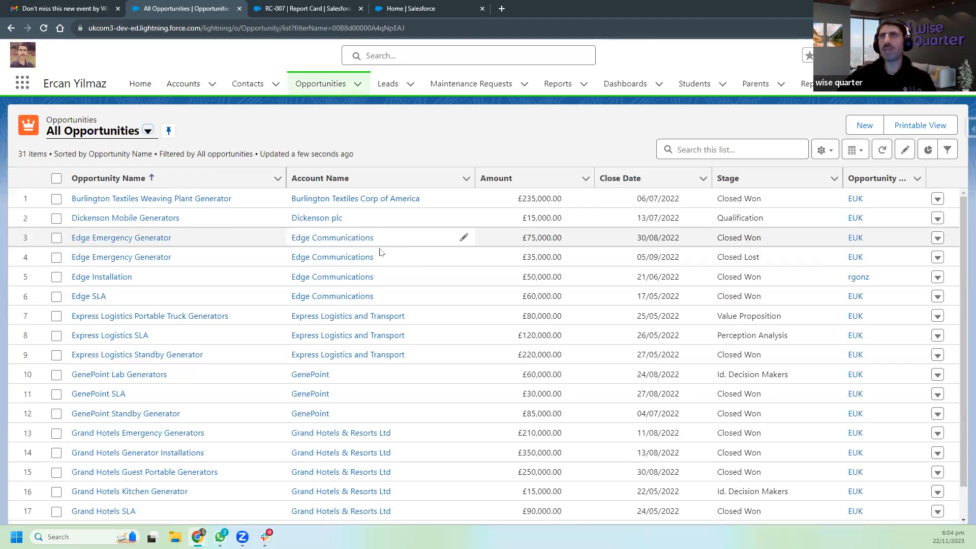
{"action": "left_click", "coordinate": [173, 199]}
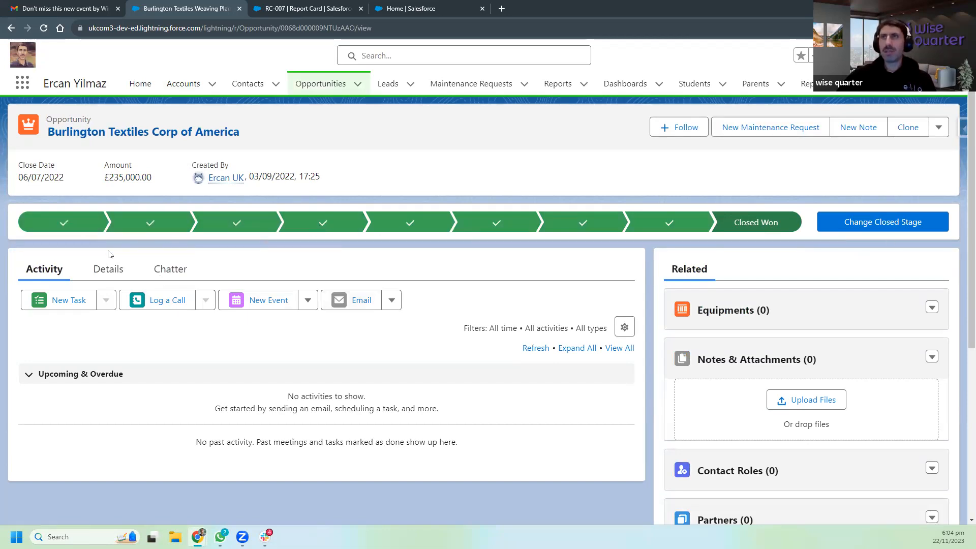
{"action": "left_click", "coordinate": [116, 270]}
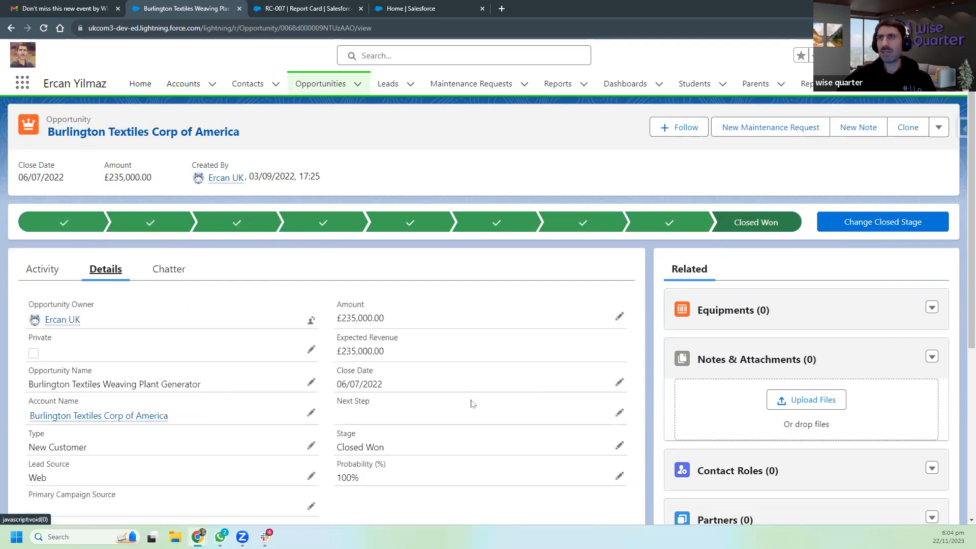
{"action": "scroll", "coordinate": [472, 405], "scroll_direction": "down", "scroll_amount": 2}
{"action": "scroll", "coordinate": [472, 406], "scroll_direction": "down", "scroll_amount": 2}
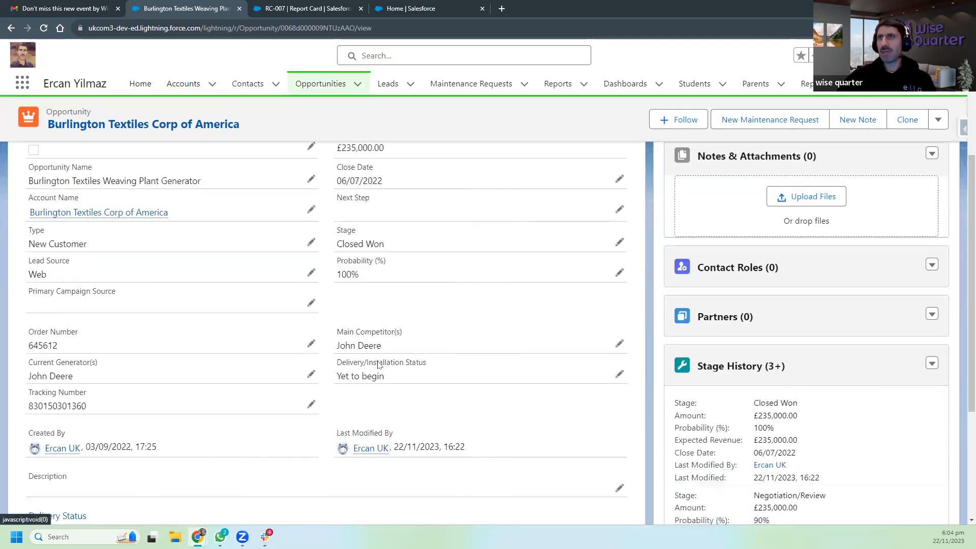
Try the Qualification stage on the opportunity, switch it to Prospecting, and save the record.
{"action": "scroll", "coordinate": [425, 295], "scroll_direction": "up", "scroll_amount": 2}
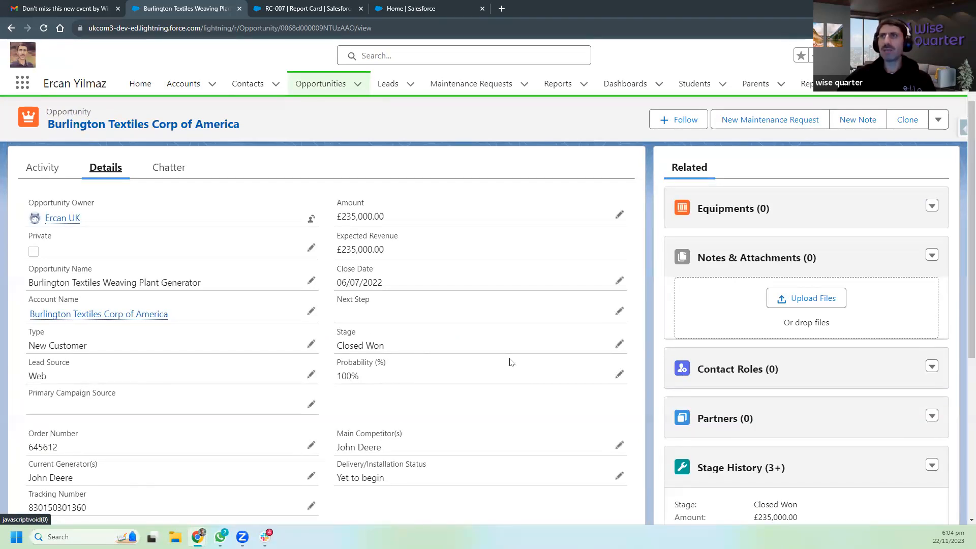
{"action": "left_click", "coordinate": [620, 344]}
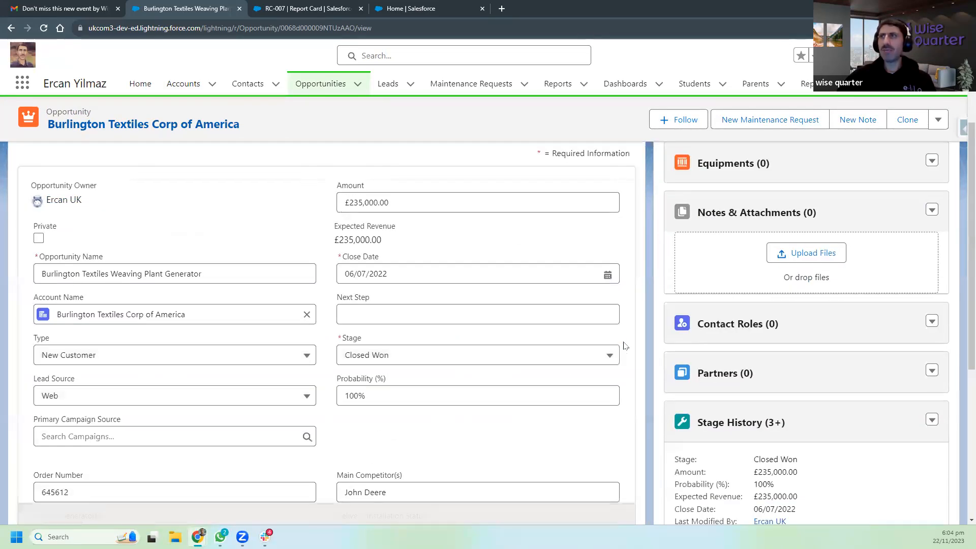
{"action": "left_click", "coordinate": [589, 356]}
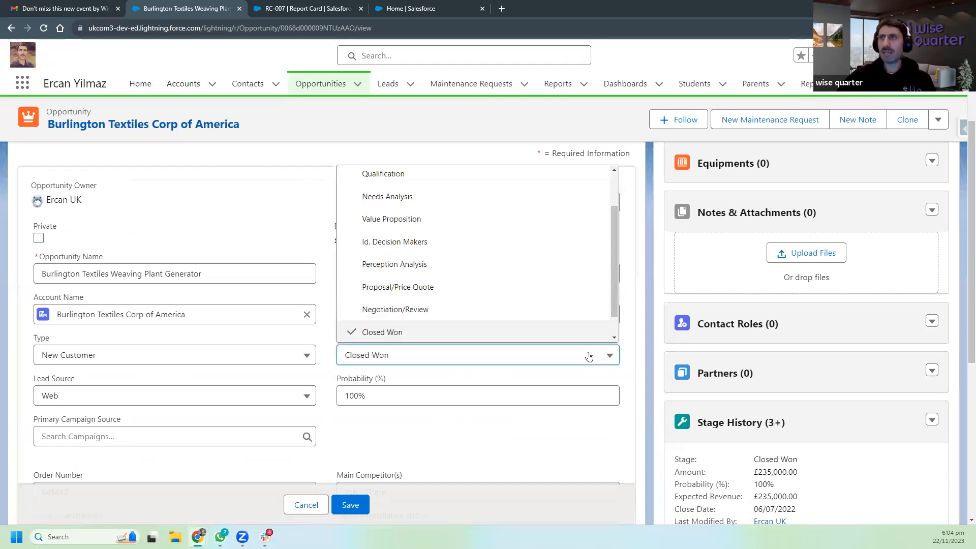
{"action": "left_click", "coordinate": [394, 175]}
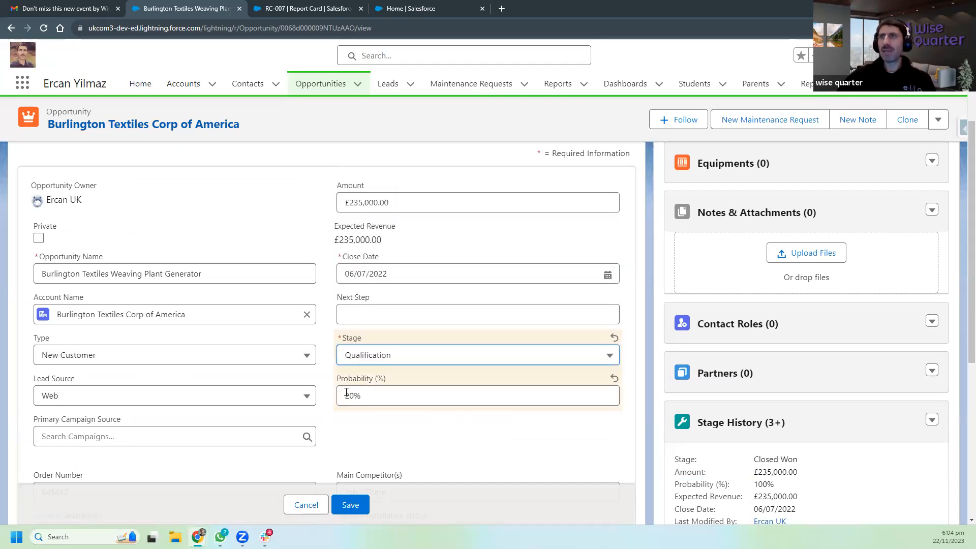
{"action": "left_click", "coordinate": [601, 357]}
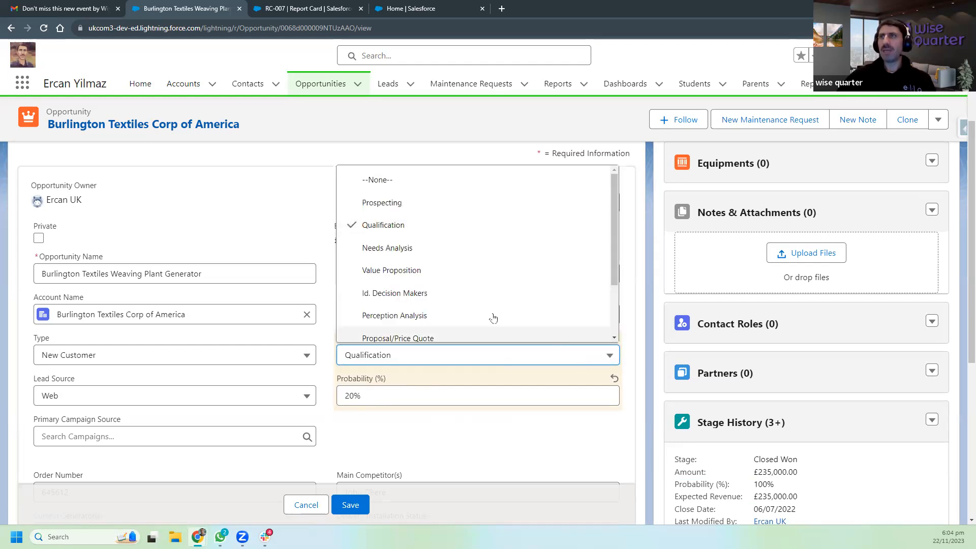
{"action": "left_click", "coordinate": [405, 203]}
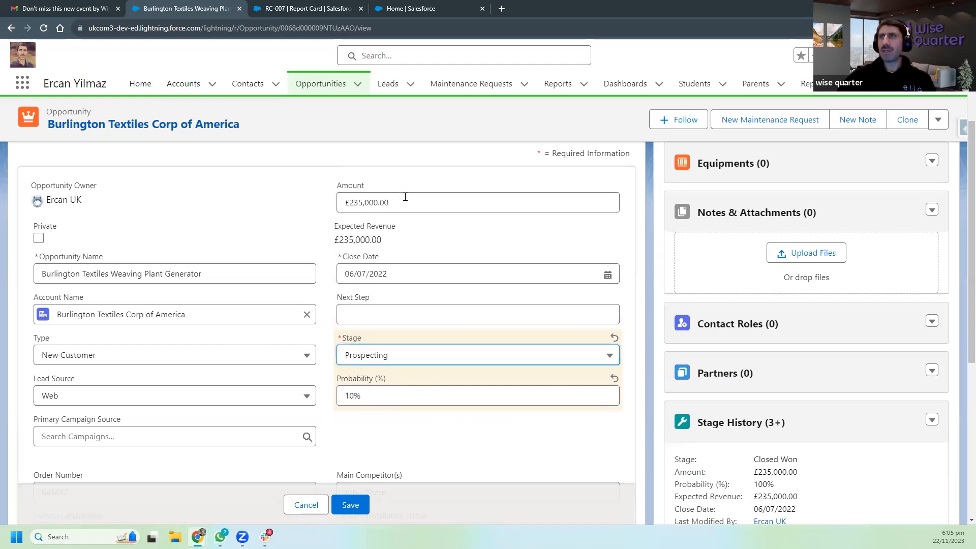
{"action": "left_click", "coordinate": [351, 505]}
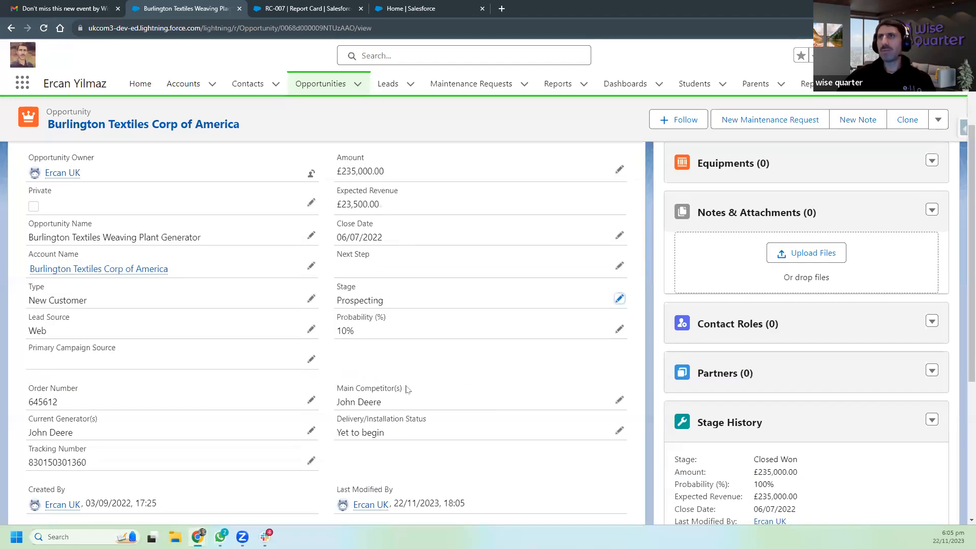
Set the opportunity's stage to Value Proposition and save the record.
{"action": "scroll", "coordinate": [422, 377], "scroll_direction": "down", "scroll_amount": 4}
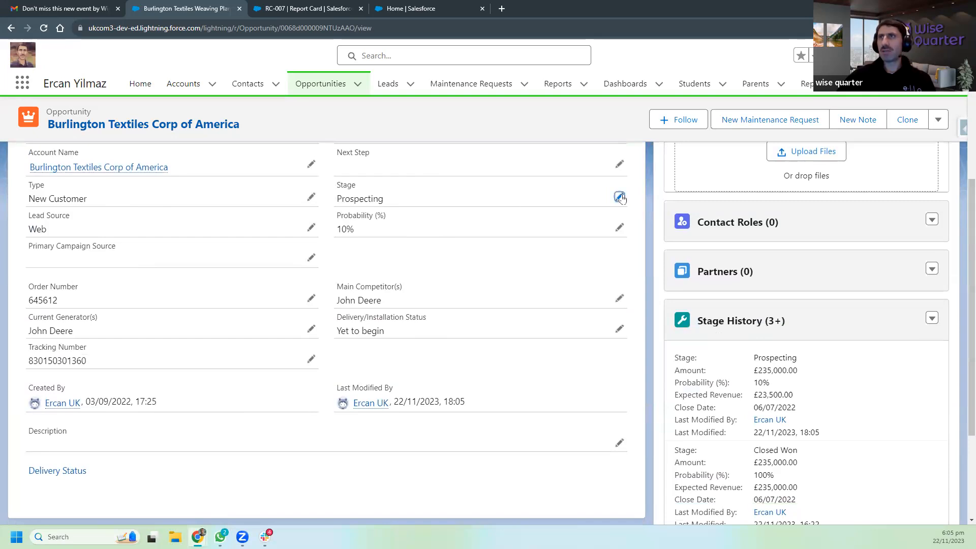
{"action": "left_click", "coordinate": [620, 197]}
{"action": "left_click", "coordinate": [425, 252]}
{"action": "left_click", "coordinate": [432, 212]}
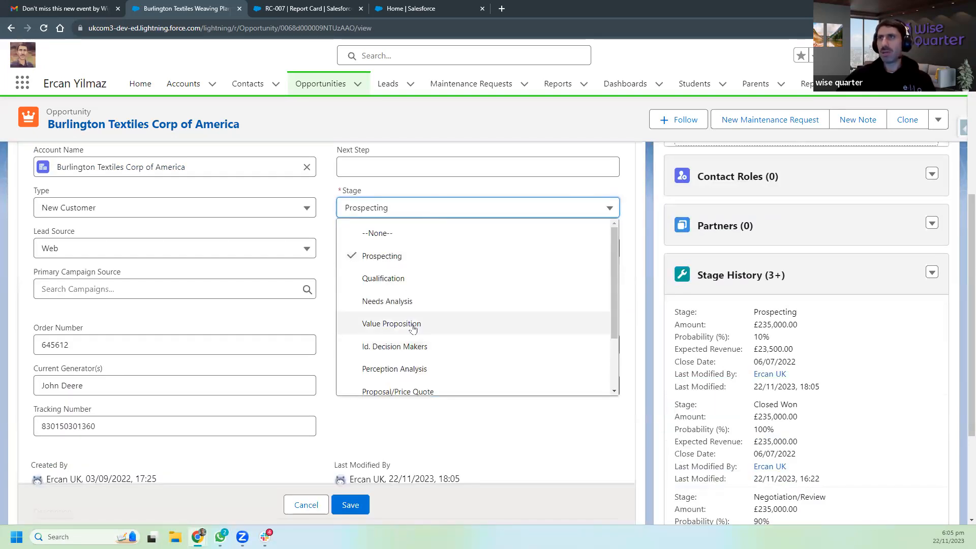
{"action": "left_click", "coordinate": [411, 326]}
{"action": "left_click", "coordinate": [349, 504]}
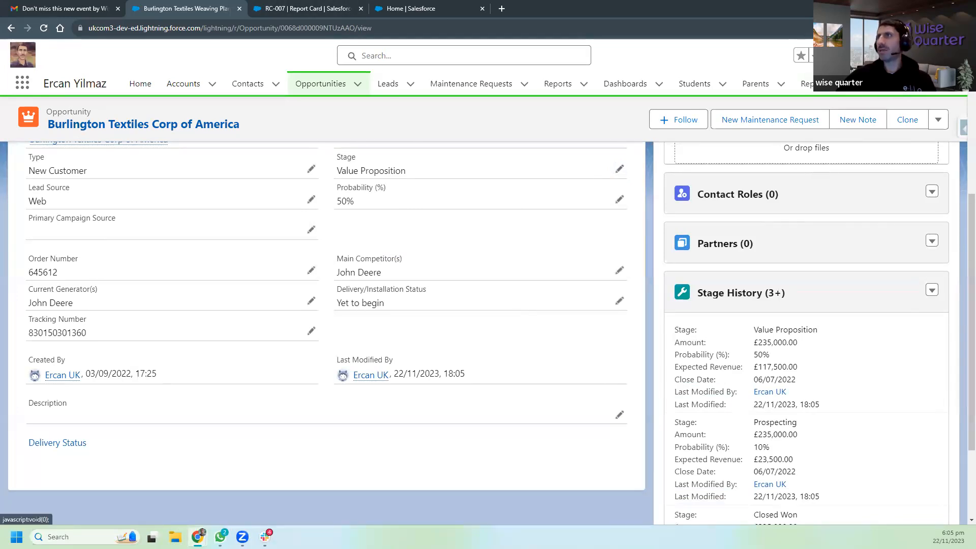
Find the Opportunity object in Setup's Object Manager with the search term "opp" and open its Fields & Relationships.
{"action": "left_click", "coordinate": [891, 55]}
{"action": "left_click", "coordinate": [844, 90]}
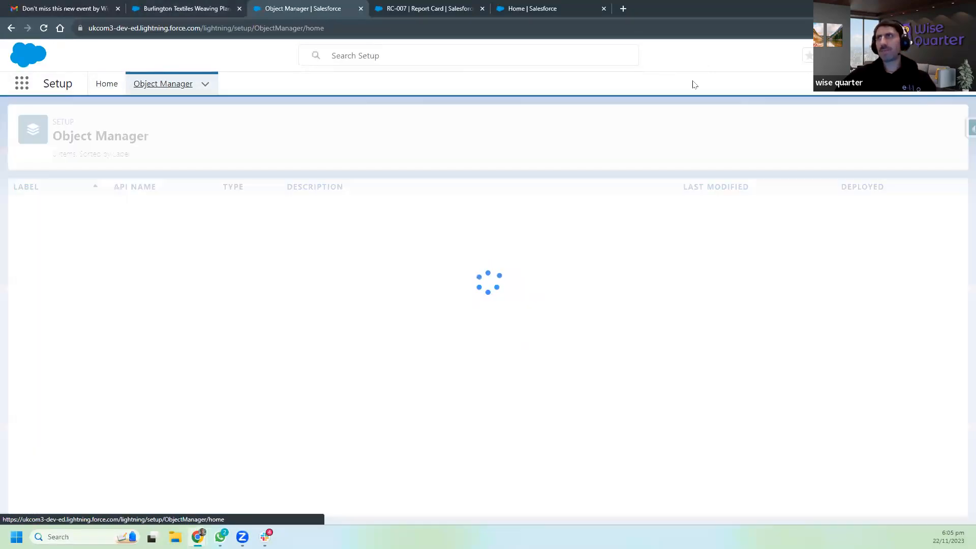
{"action": "left_click", "coordinate": [772, 127]}
{"action": "type", "text": "opp"}
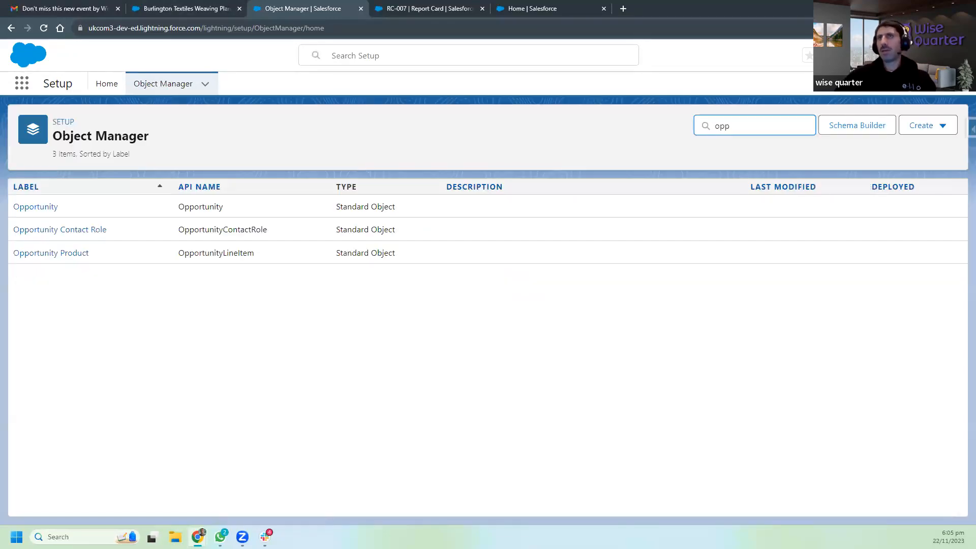
{"action": "left_click", "coordinate": [36, 207]}
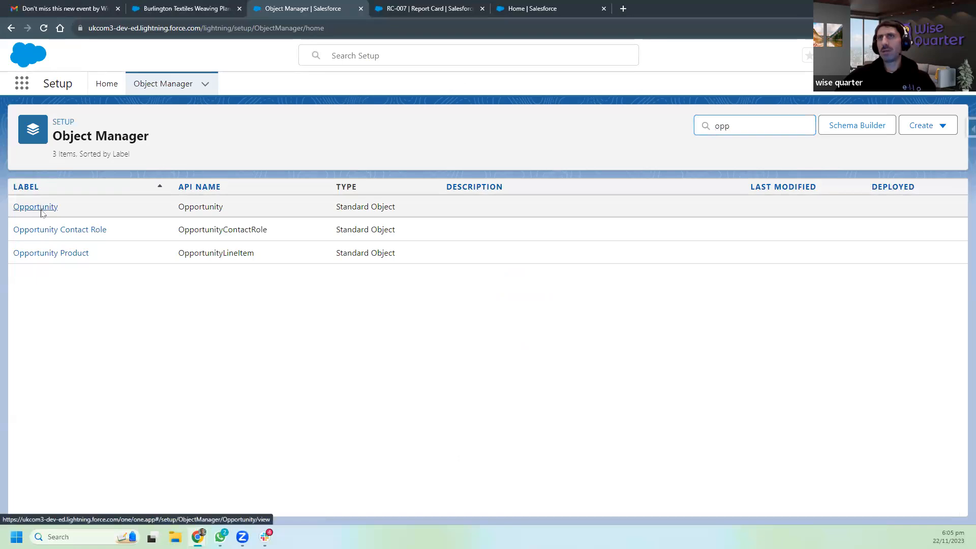
{"action": "left_click", "coordinate": [74, 209]}
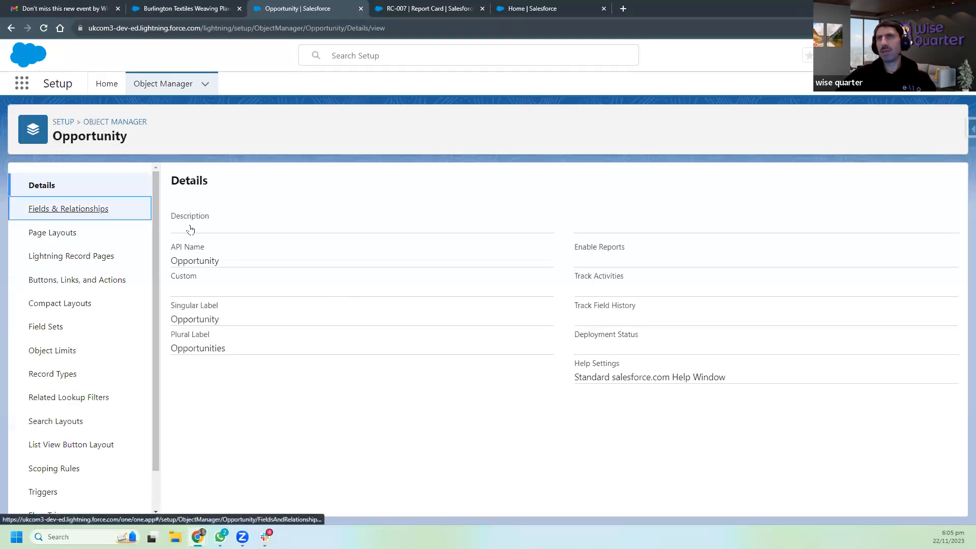
Open the Probability (%) field's definition from the Opportunity object's field list.
{"action": "scroll", "coordinate": [333, 364], "scroll_direction": "down", "scroll_amount": 5}
{"action": "scroll", "coordinate": [336, 372], "scroll_direction": "down", "scroll_amount": 3}
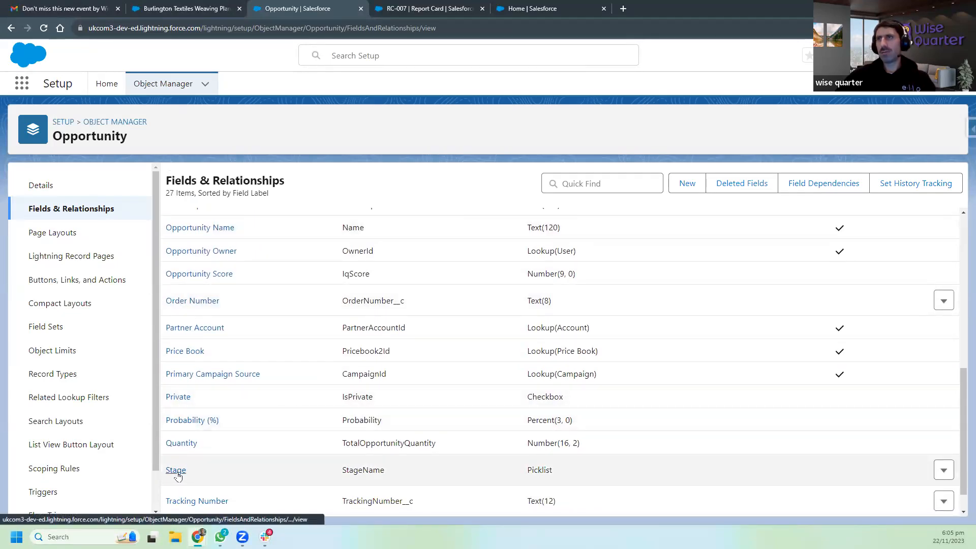
{"action": "left_click", "coordinate": [194, 421]}
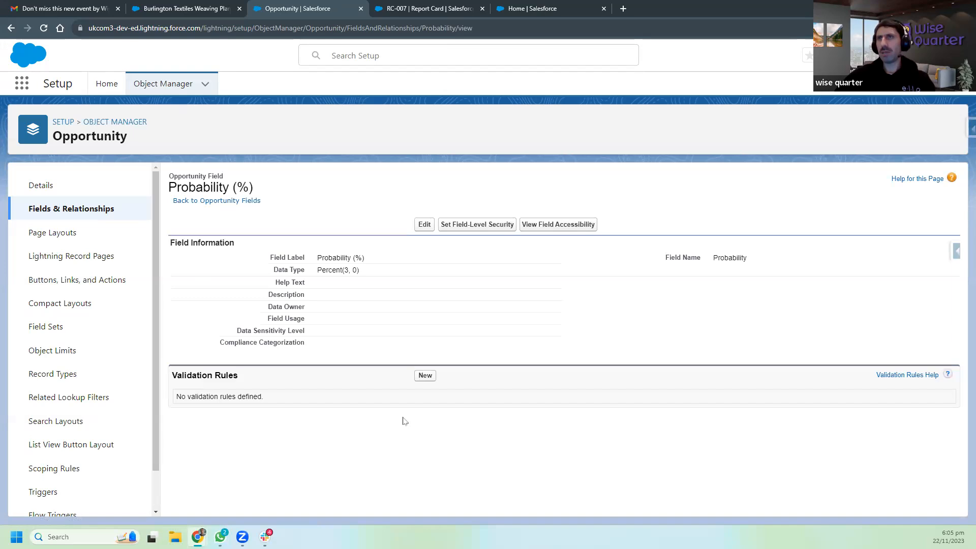
Examine the Opportunity field list down to its last entries and return to the Burlington Textiles opportunity record.
{"action": "left_click", "coordinate": [79, 215]}
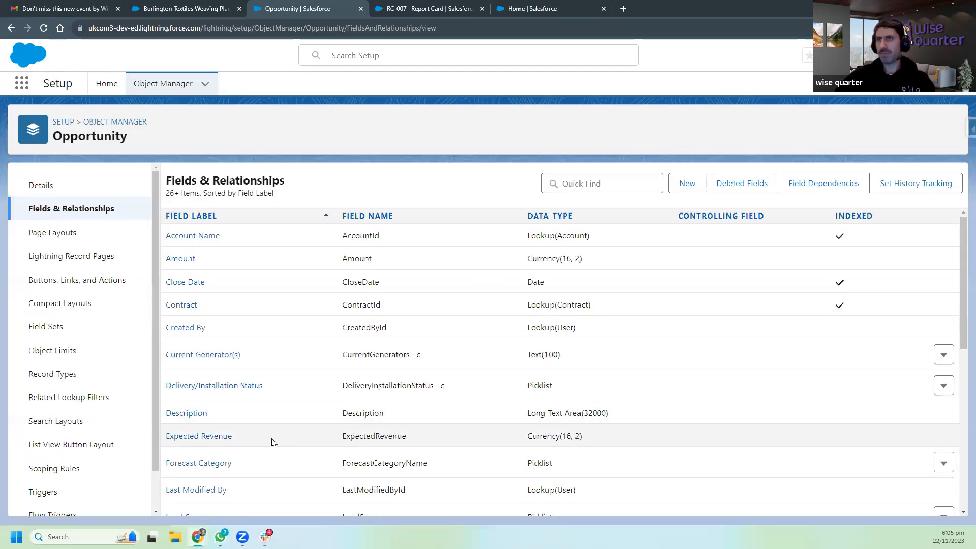
{"action": "scroll", "coordinate": [272, 440], "scroll_direction": "down", "scroll_amount": 8}
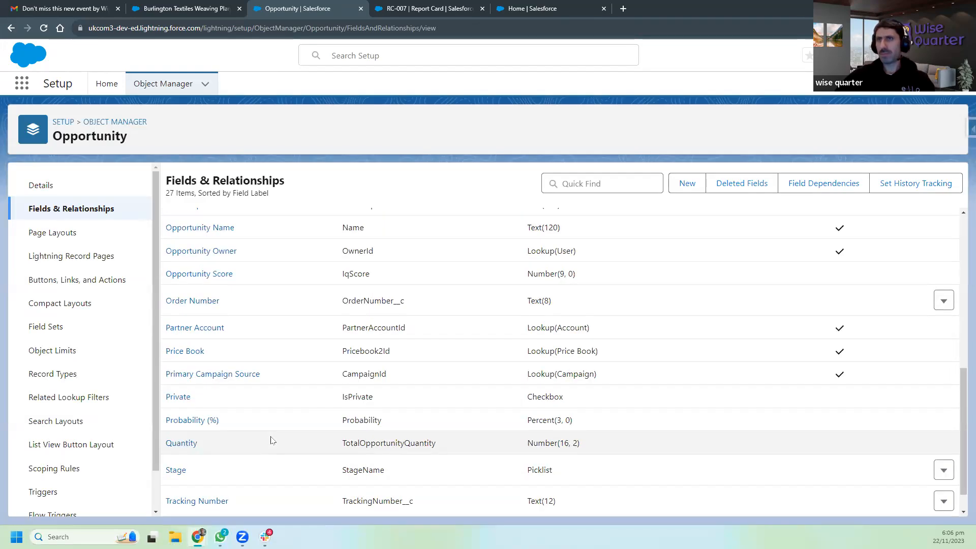
{"action": "scroll", "coordinate": [272, 440], "scroll_direction": "down", "scroll_amount": 1}
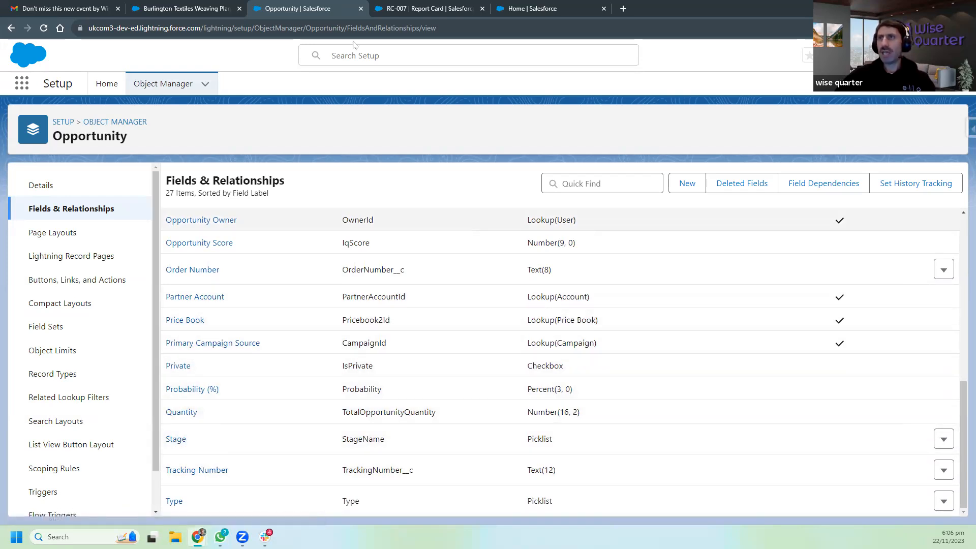
{"action": "left_click", "coordinate": [174, 7]}
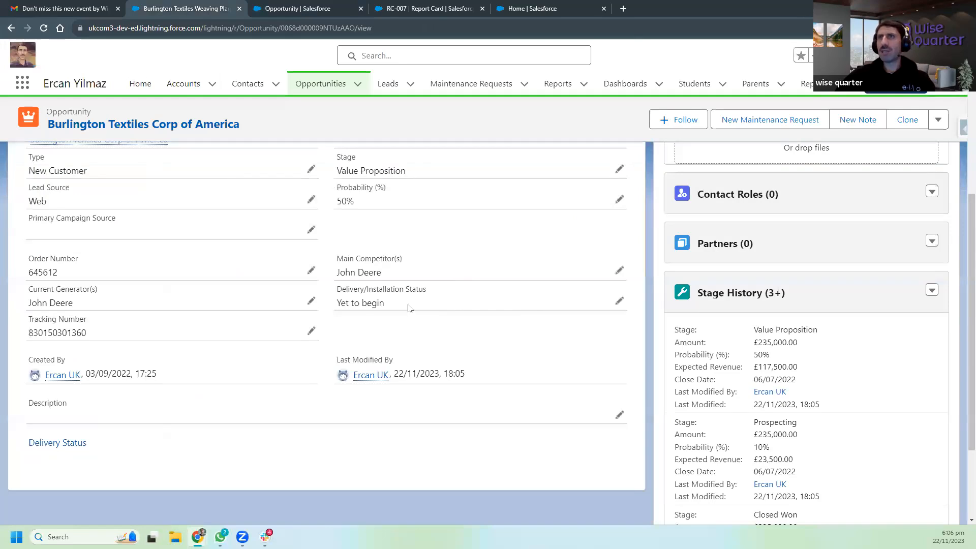
{"action": "scroll", "coordinate": [407, 315], "scroll_direction": "up", "scroll_amount": 5}
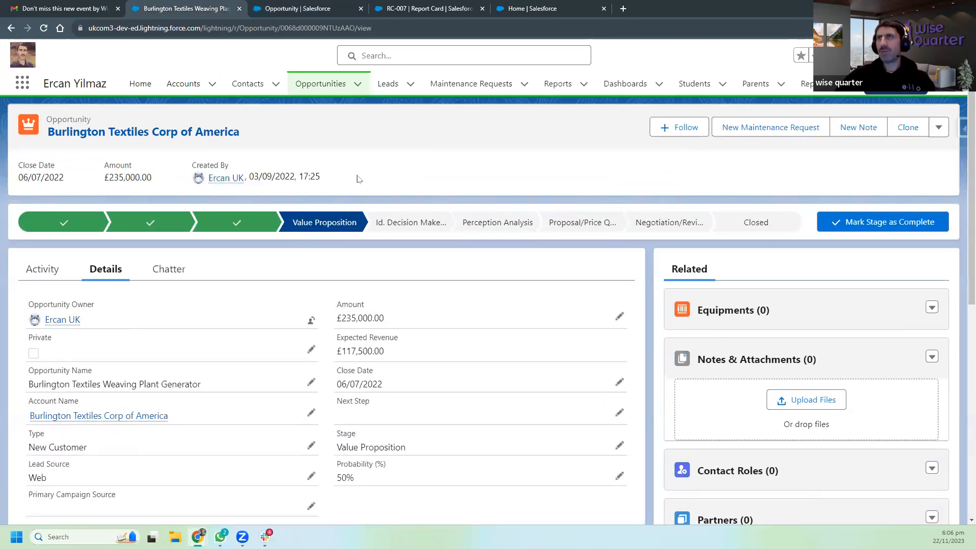
Start a new custom field on the Opportunity object in Setup and choose Formula as its data type.
{"action": "scroll", "coordinate": [484, 374], "scroll_direction": "down", "scroll_amount": 4}
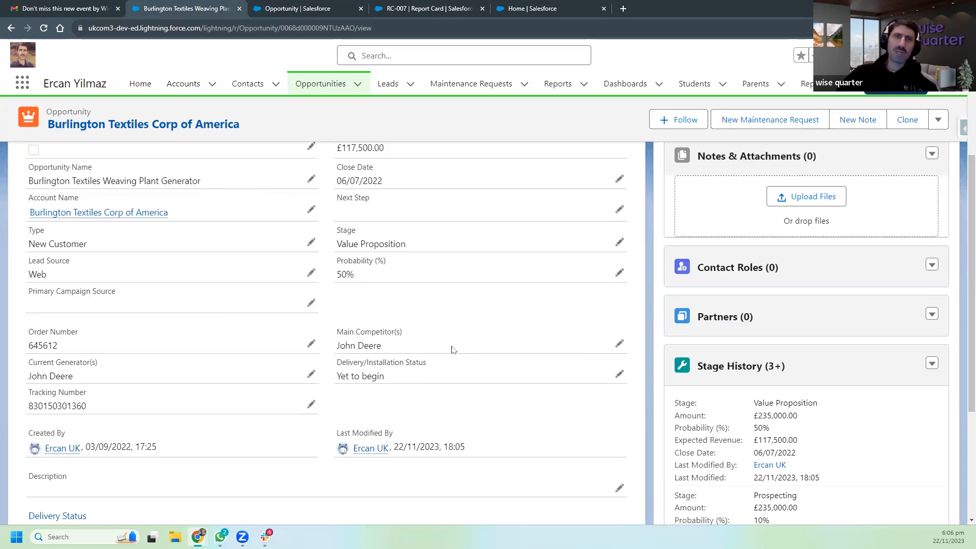
{"action": "left_click", "coordinate": [316, 7]}
{"action": "left_click", "coordinate": [690, 186]}
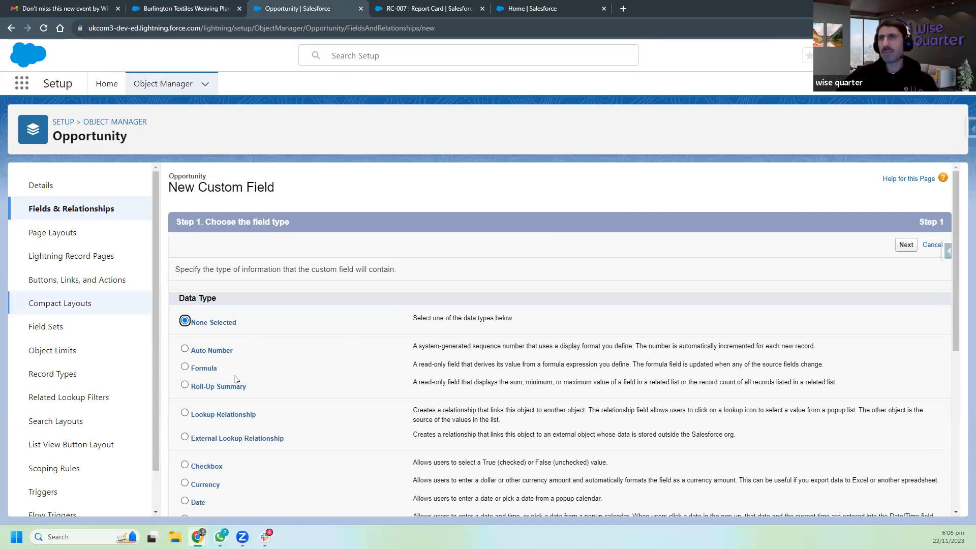
{"action": "scroll", "coordinate": [369, 436], "scroll_direction": "down", "scroll_amount": 4}
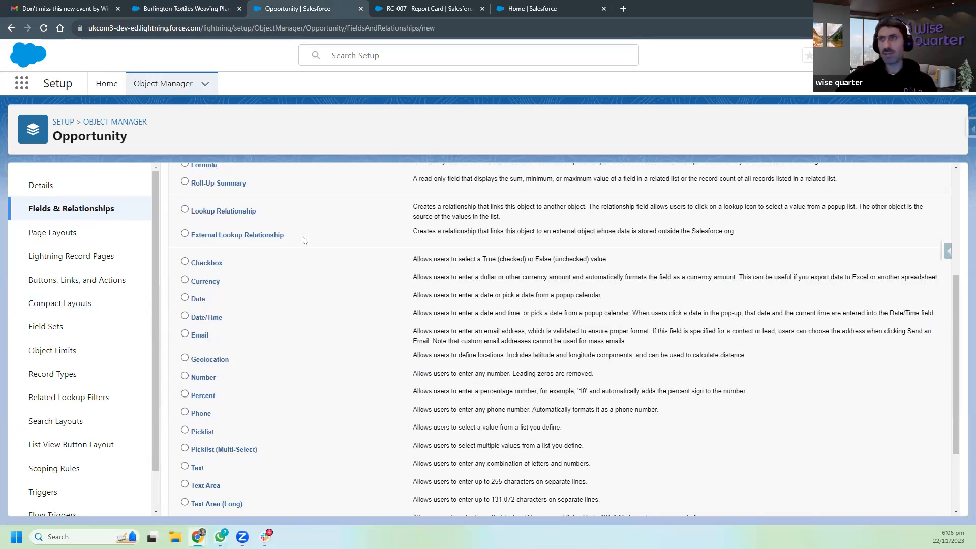
{"action": "scroll", "coordinate": [377, 320], "scroll_direction": "down", "scroll_amount": 2}
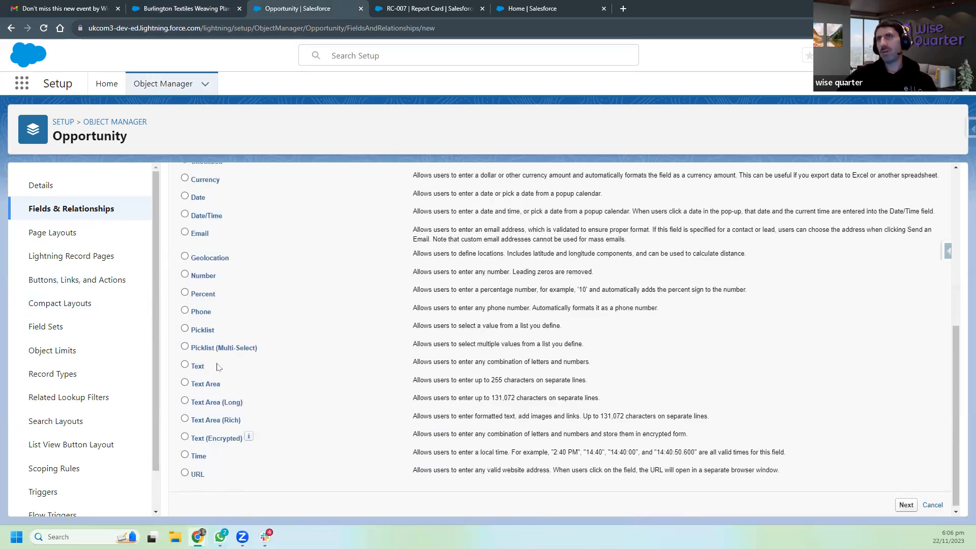
{"action": "scroll", "coordinate": [223, 375], "scroll_direction": "up", "scroll_amount": 2}
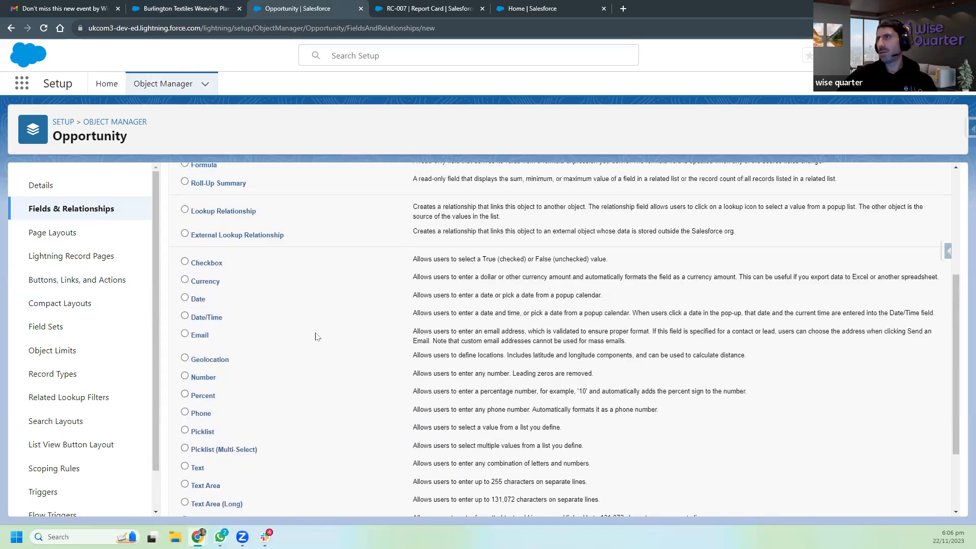
{"action": "scroll", "coordinate": [208, 285], "scroll_direction": "up", "scroll_amount": 4}
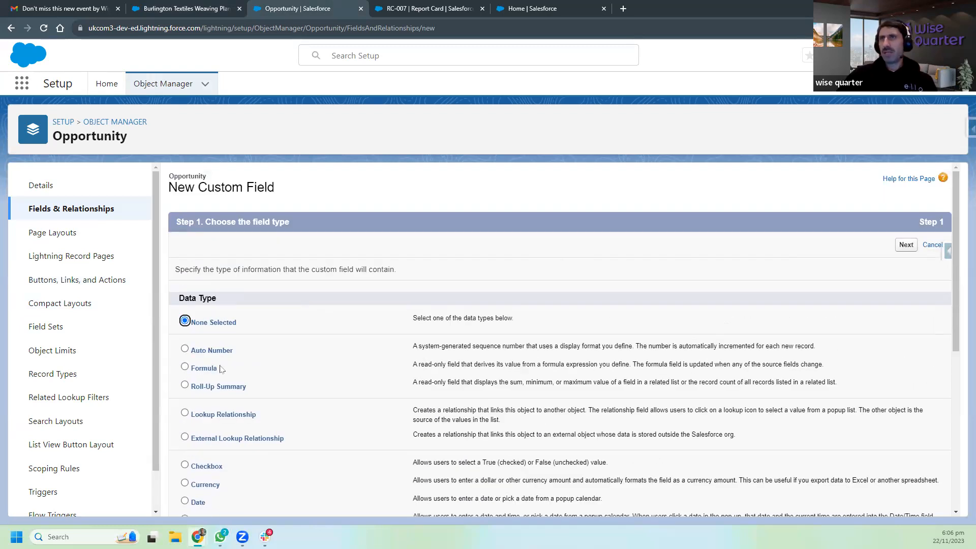
{"action": "left_click", "coordinate": [185, 367]}
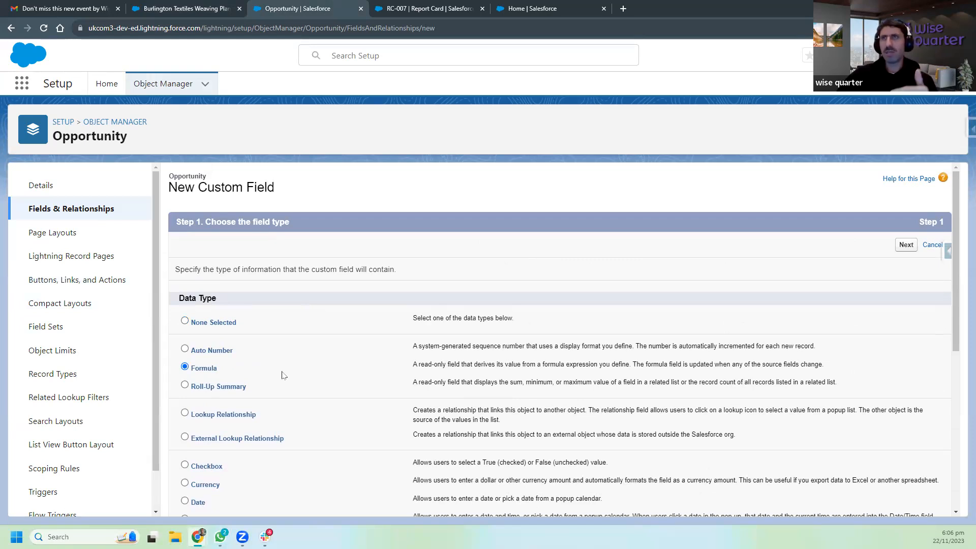
{"action": "left_click", "coordinate": [906, 246]}
Choose Text as the formula return type of the new Opportunity field.
{"action": "scroll", "coordinate": [214, 425], "scroll_direction": "down", "scroll_amount": 2}
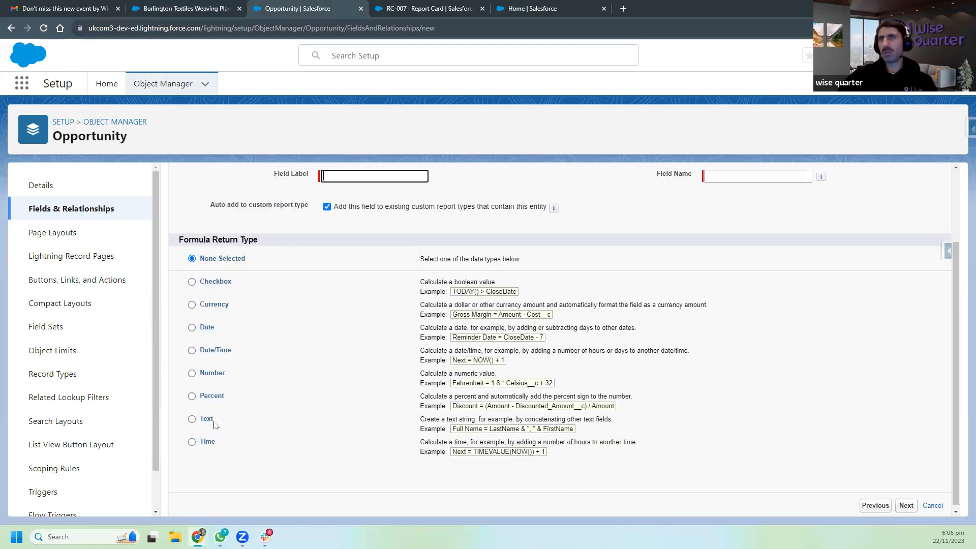
{"action": "left_click", "coordinate": [193, 418]}
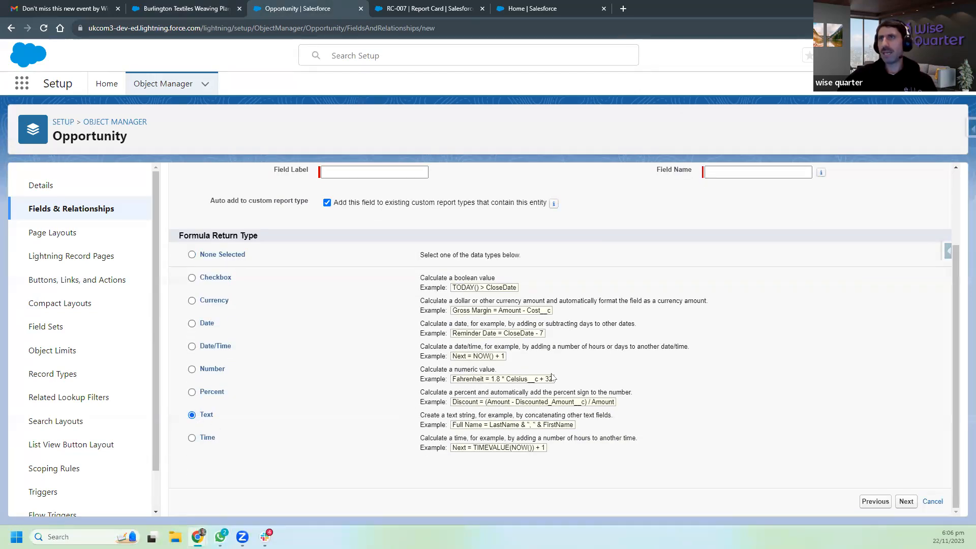
{"action": "scroll", "coordinate": [451, 382], "scroll_direction": "up", "scroll_amount": 2}
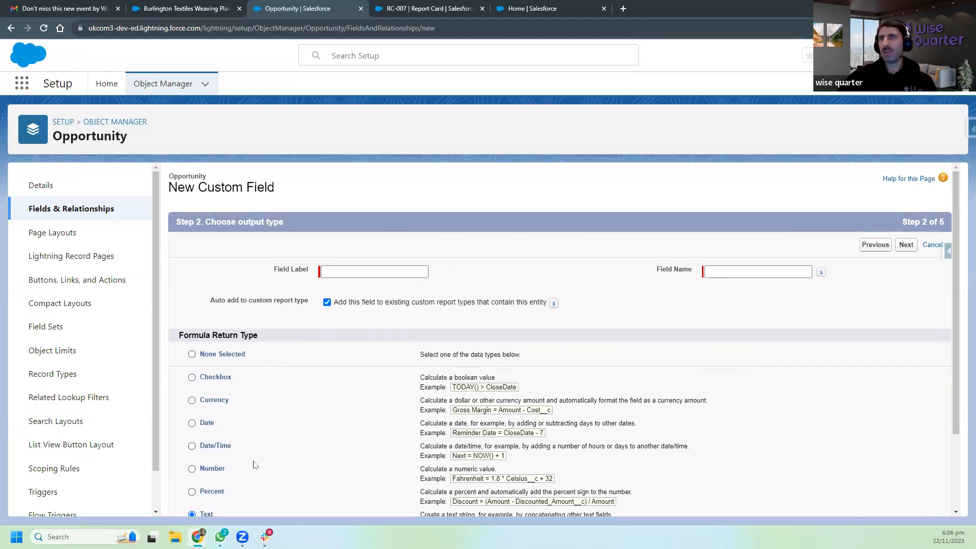
{"action": "scroll", "coordinate": [273, 453], "scroll_direction": "down", "scroll_amount": 2}
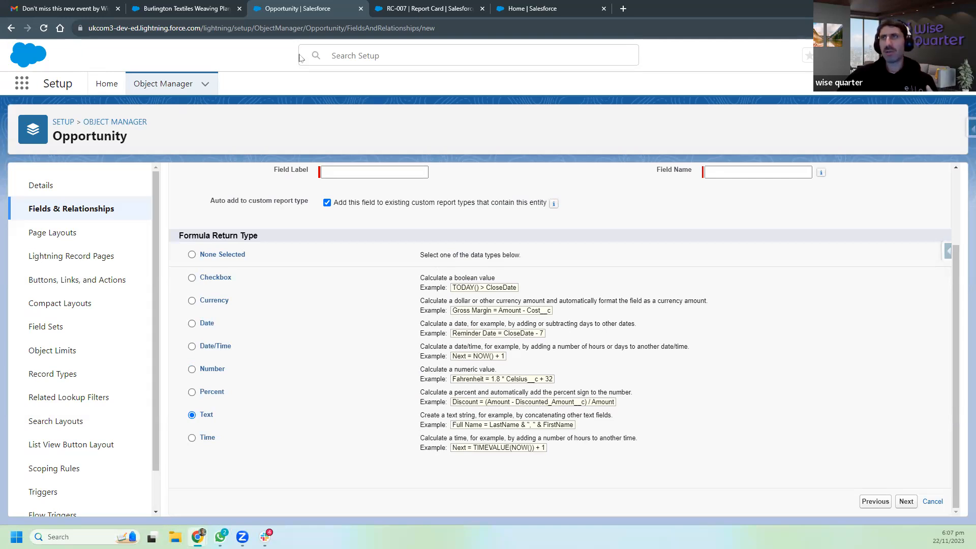
View the success bar on the Burlington Textiles Corp of America account record and return to the new Opportunity field's setup.
{"action": "left_click", "coordinate": [186, 9]}
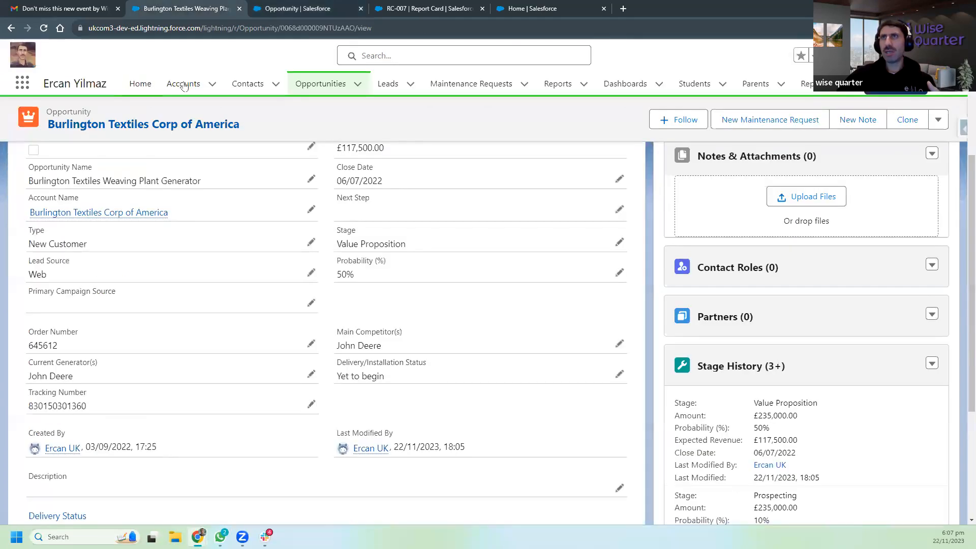
{"action": "left_click", "coordinate": [184, 83]}
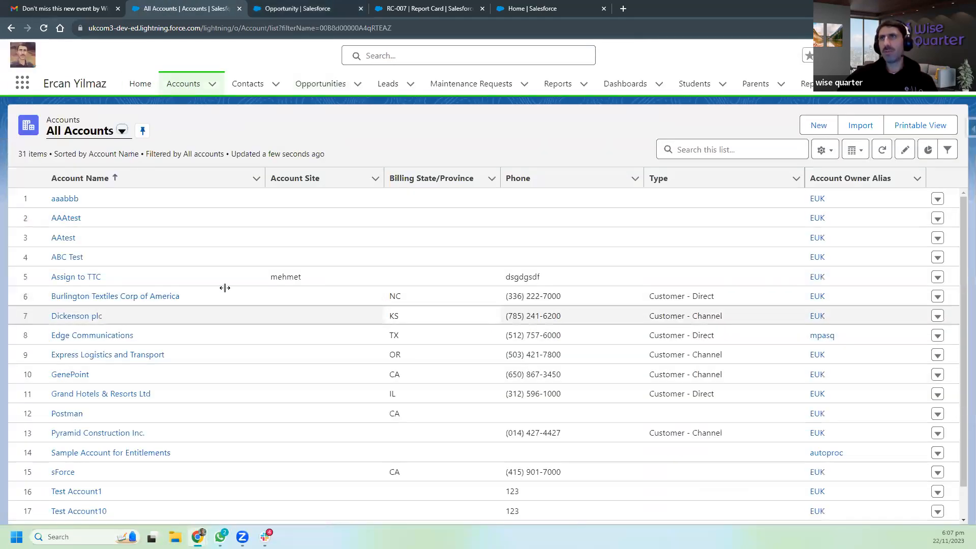
{"action": "left_click", "coordinate": [104, 298]}
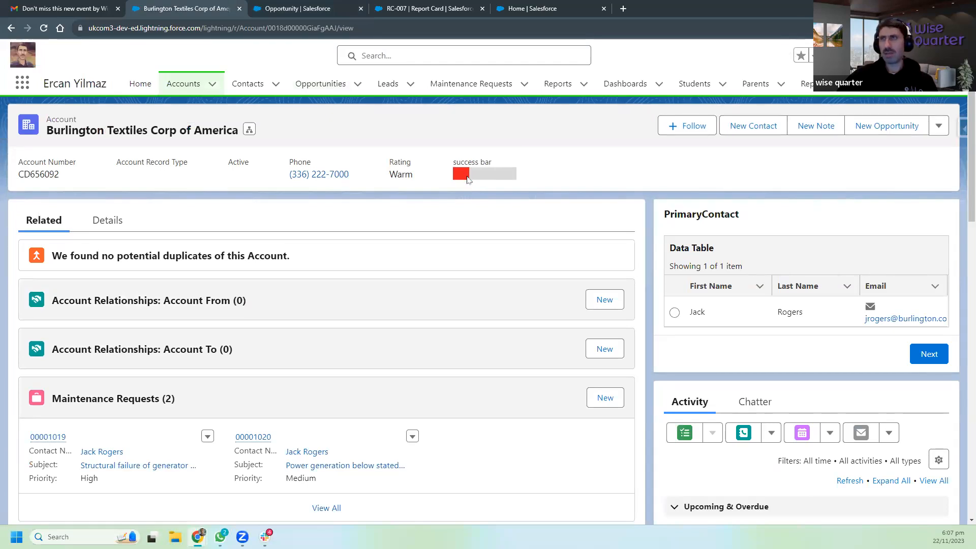
{"action": "left_click", "coordinate": [308, 8]}
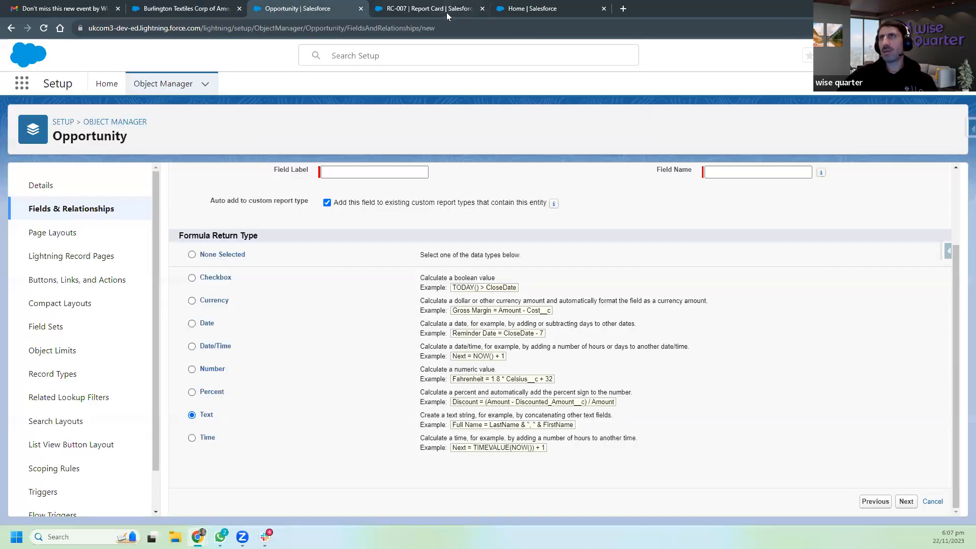
{"action": "left_click", "coordinate": [446, 9]}
{"action": "left_click", "coordinate": [329, 9]}
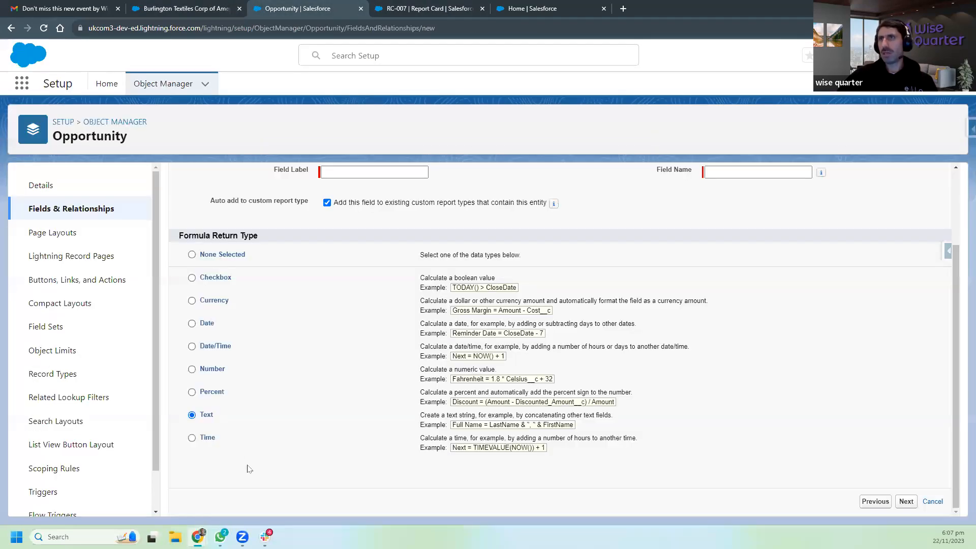
Label the formula field Probability Bar with the field name Probability_Bar and proceed to entering its formula.
{"action": "left_click", "coordinate": [324, 173]}
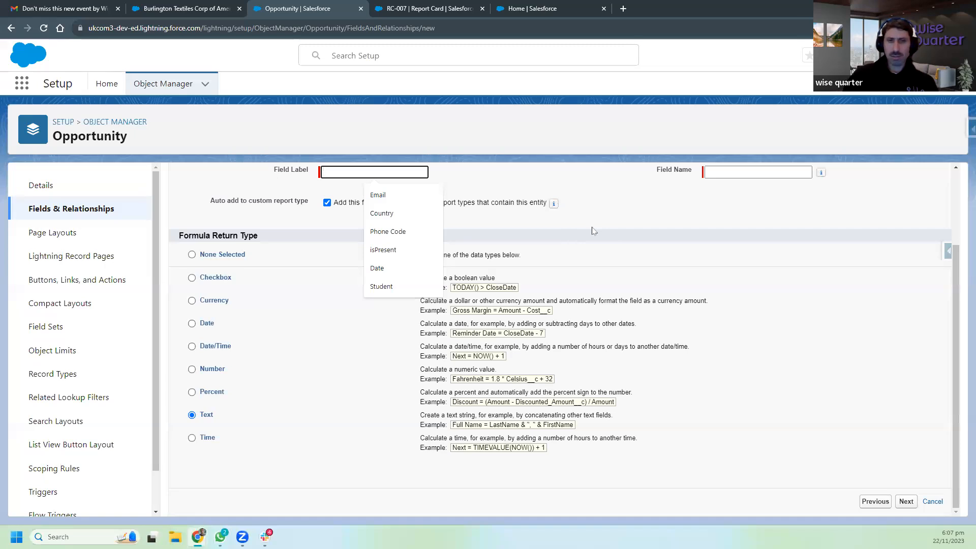
{"action": "type", "text": "pro"}
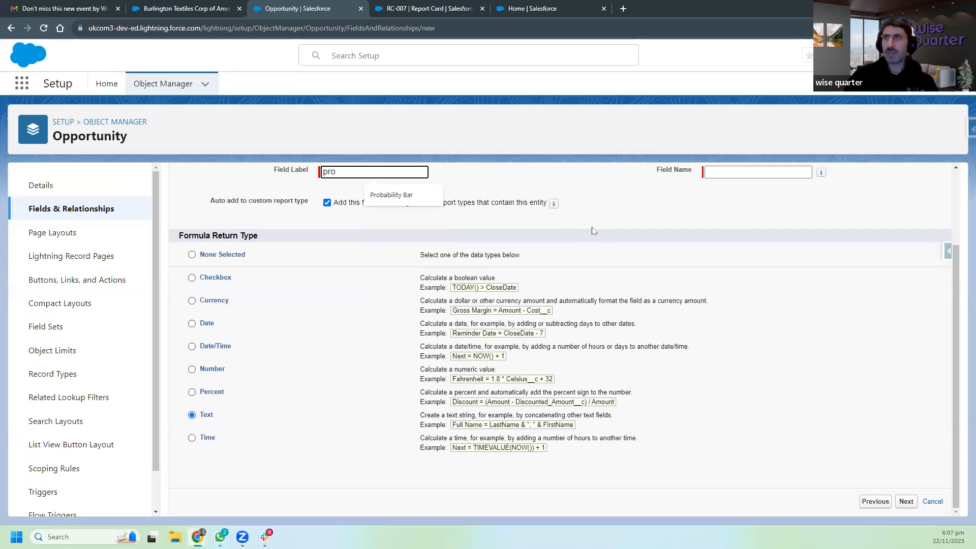
{"action": "left_click", "coordinate": [409, 196]}
{"action": "left_click", "coordinate": [705, 184]}
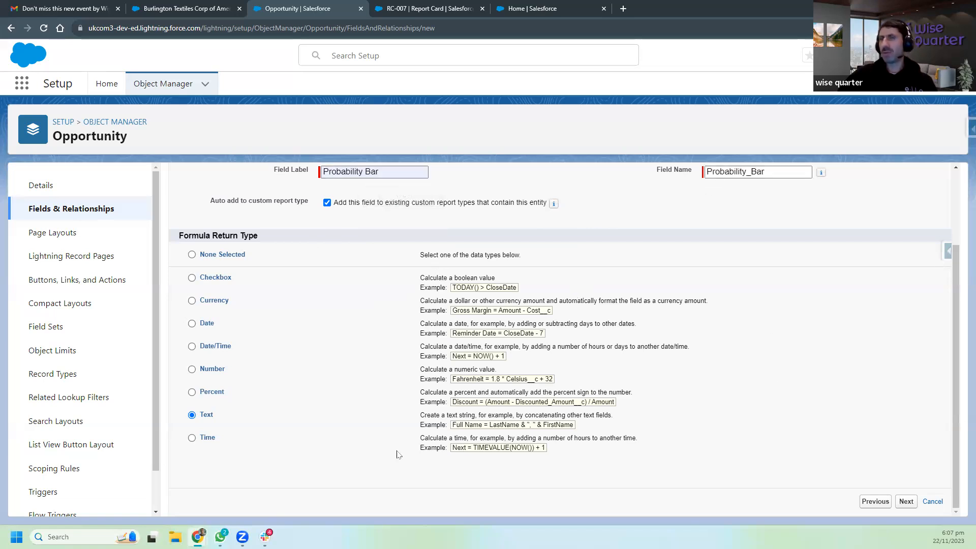
{"action": "left_click", "coordinate": [906, 502]}
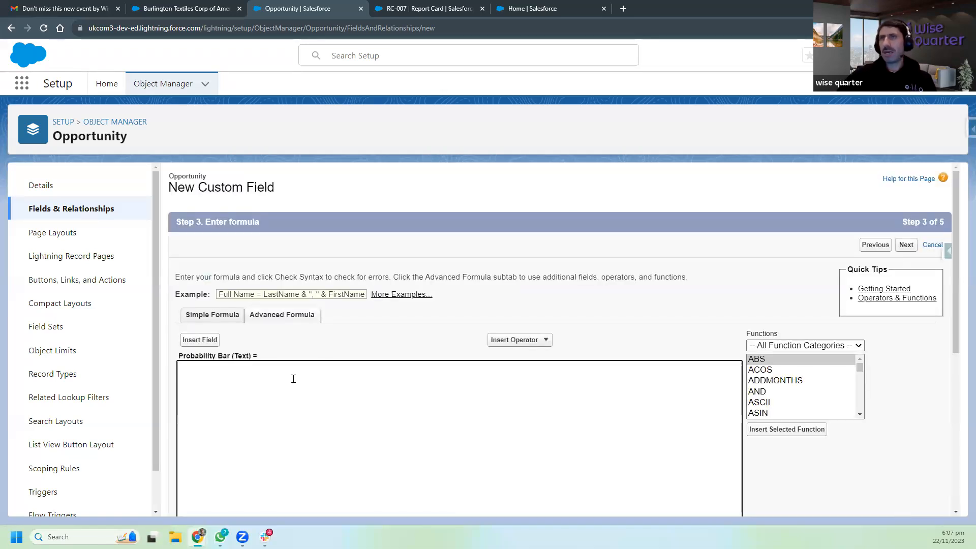
Insert the IMAGE function into the Probability Bar formula and remove the square brackets around its height and width arguments.
{"action": "scroll", "coordinate": [308, 376], "scroll_direction": "down", "scroll_amount": 2}
{"action": "left_click", "coordinate": [202, 315]}
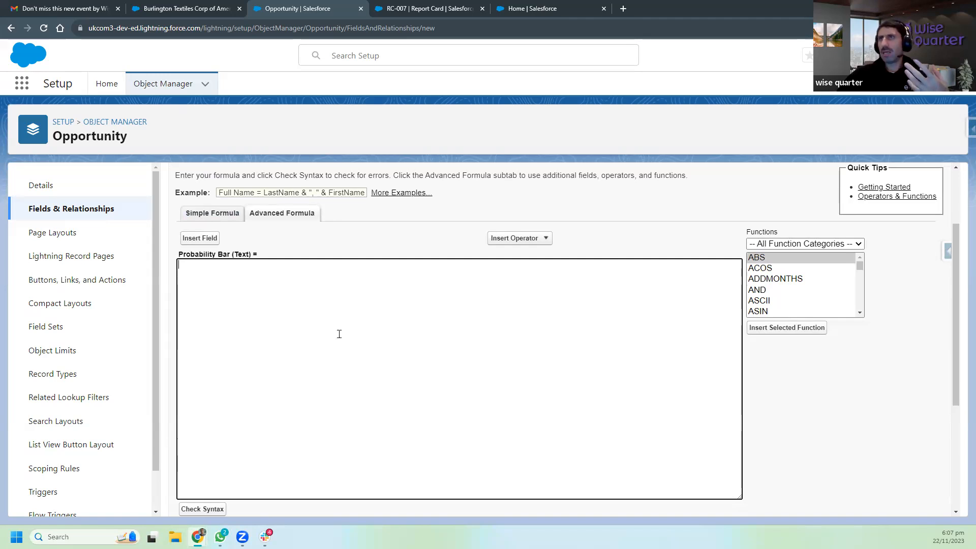
{"action": "left_click", "coordinate": [772, 281]}
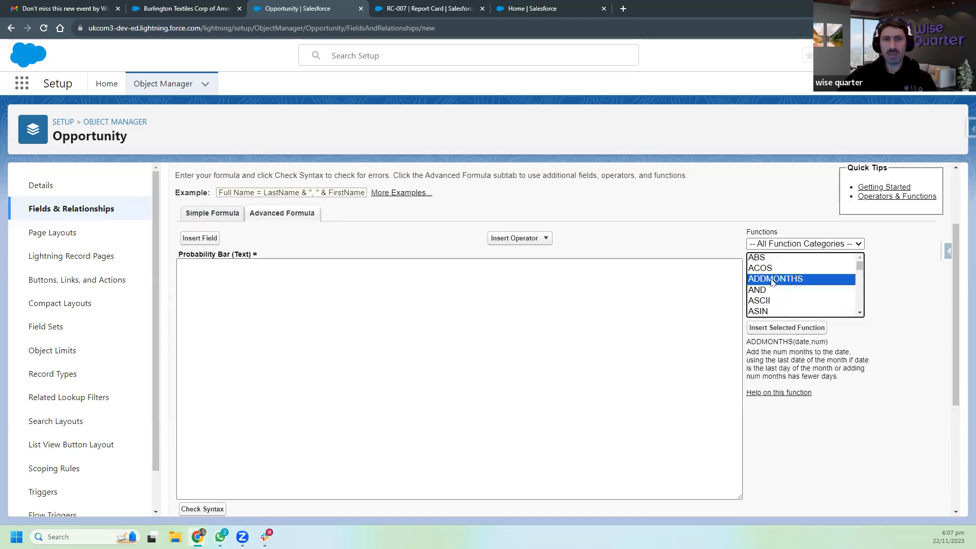
{"action": "key", "text": "i"}
{"action": "left_click", "coordinate": [861, 314]}
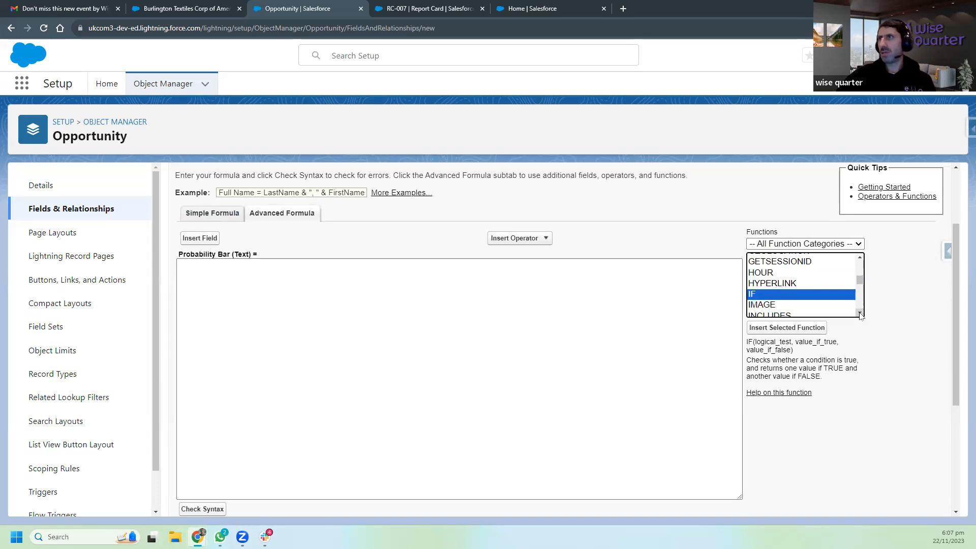
{"action": "left_click", "coordinate": [860, 314]}
{"action": "left_click", "coordinate": [773, 281]}
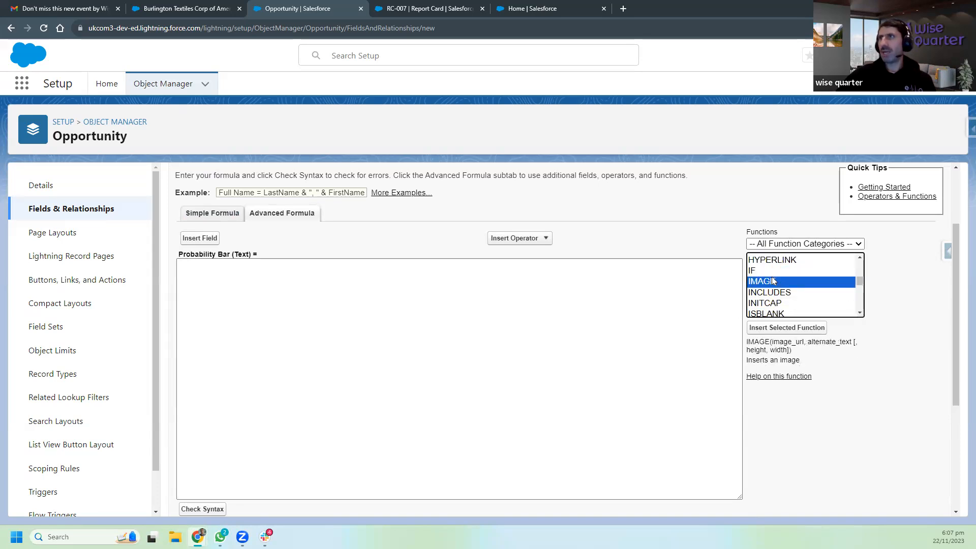
{"action": "double_click", "coordinate": [773, 281]}
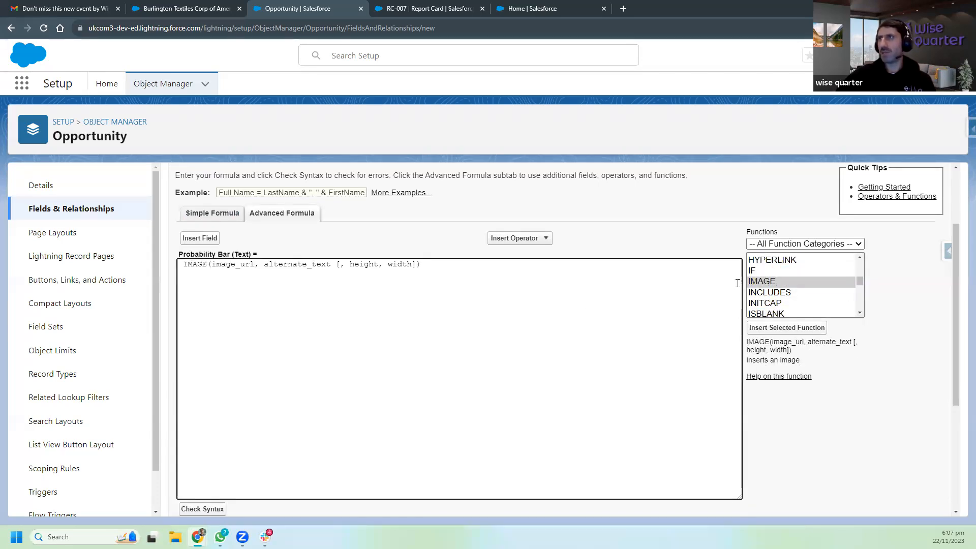
{"action": "left_click", "coordinate": [249, 277]}
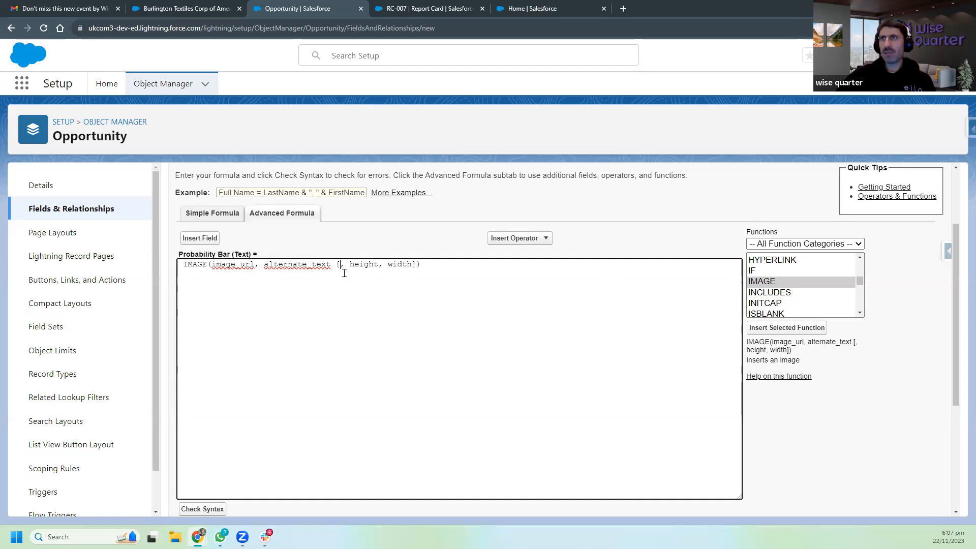
{"action": "key", "text": "BackSpace"}
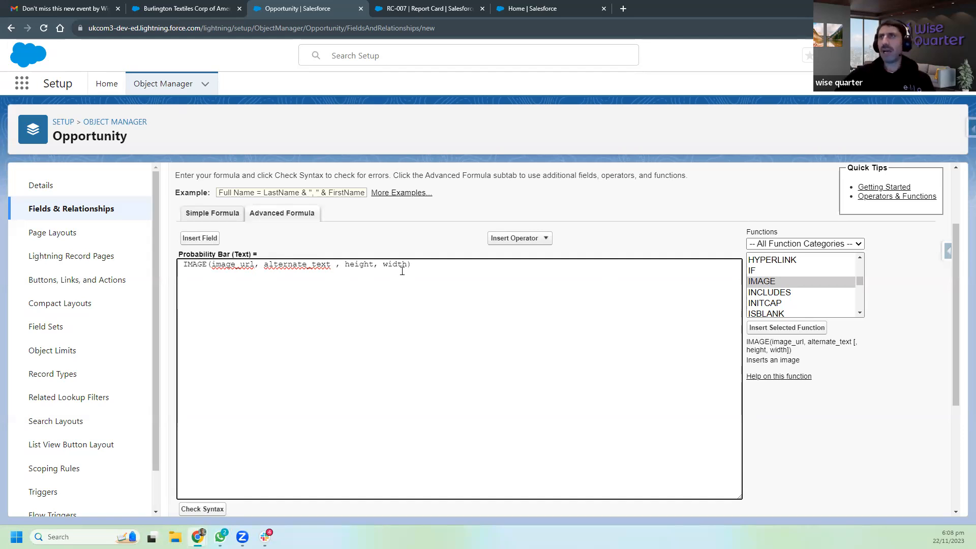
Examine the image_url, alternate_text, height and width arguments of the IMAGE function by highlighting them in the formula.
{"action": "double_click", "coordinate": [239, 265]}
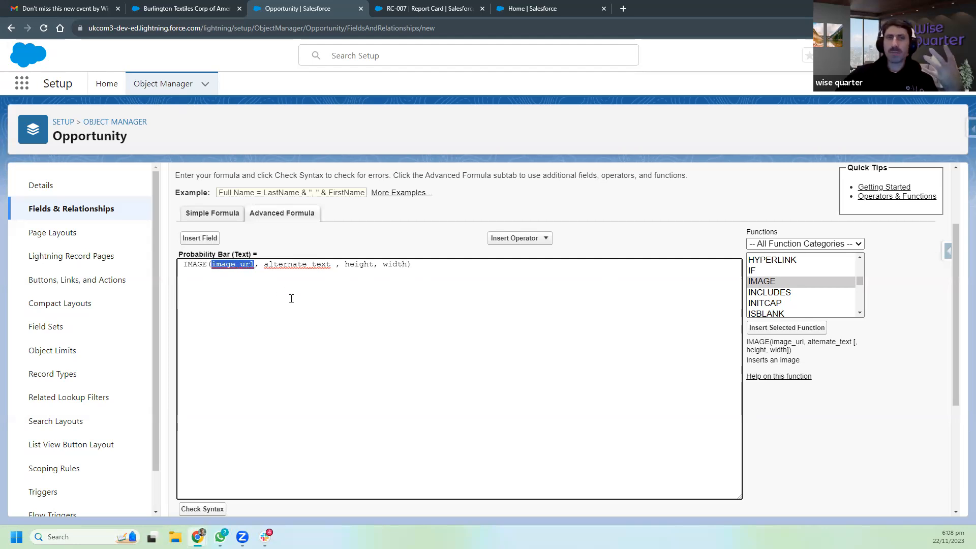
{"action": "double_click", "coordinate": [297, 265]}
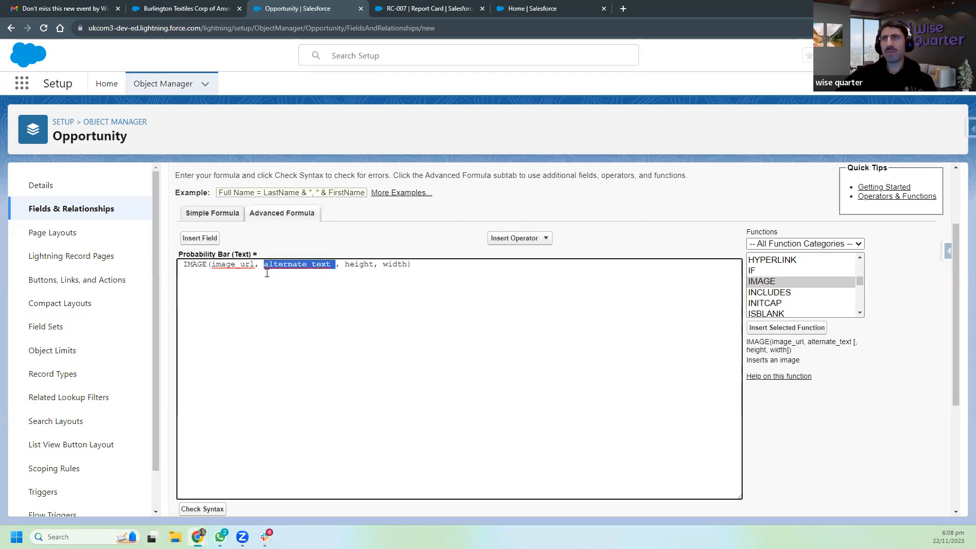
{"action": "double_click", "coordinate": [231, 264]}
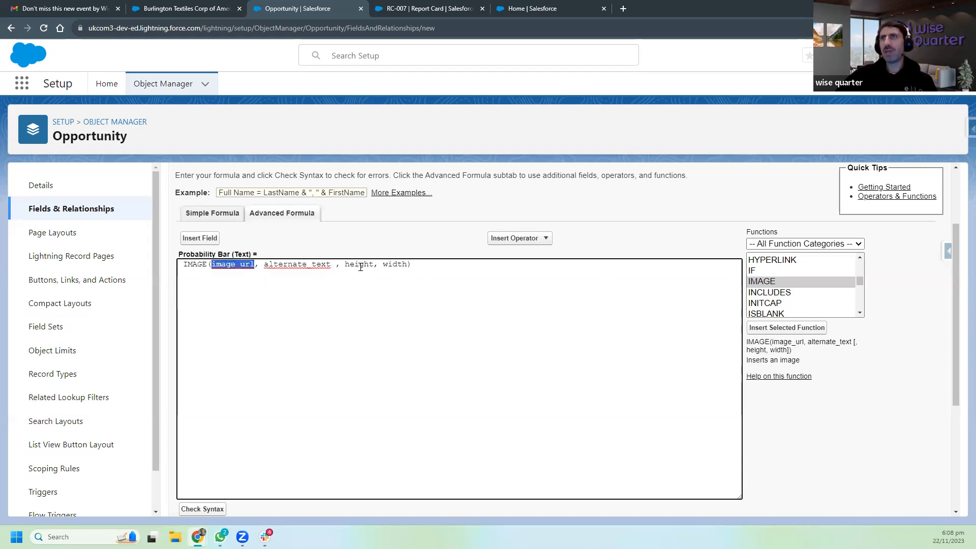
{"action": "double_click", "coordinate": [351, 264]}
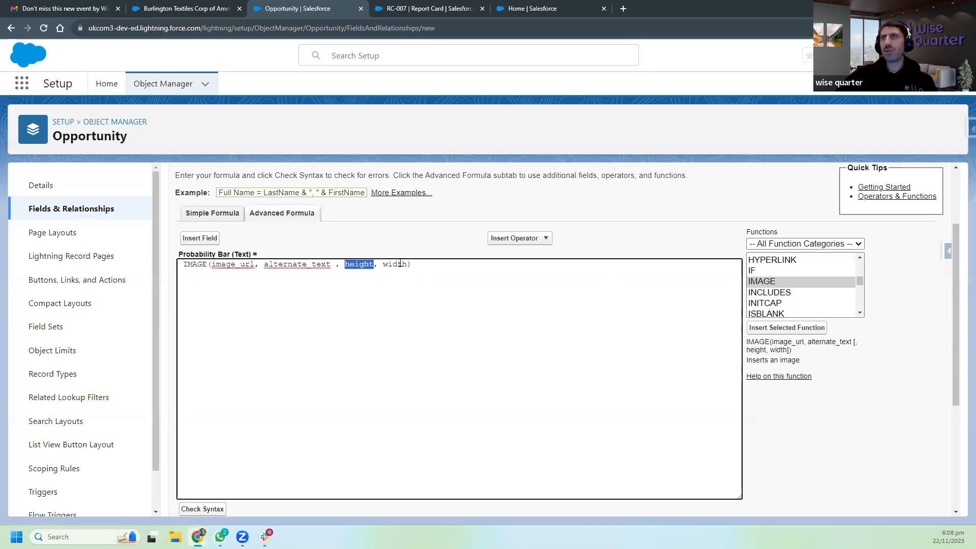
{"action": "double_click", "coordinate": [400, 264]}
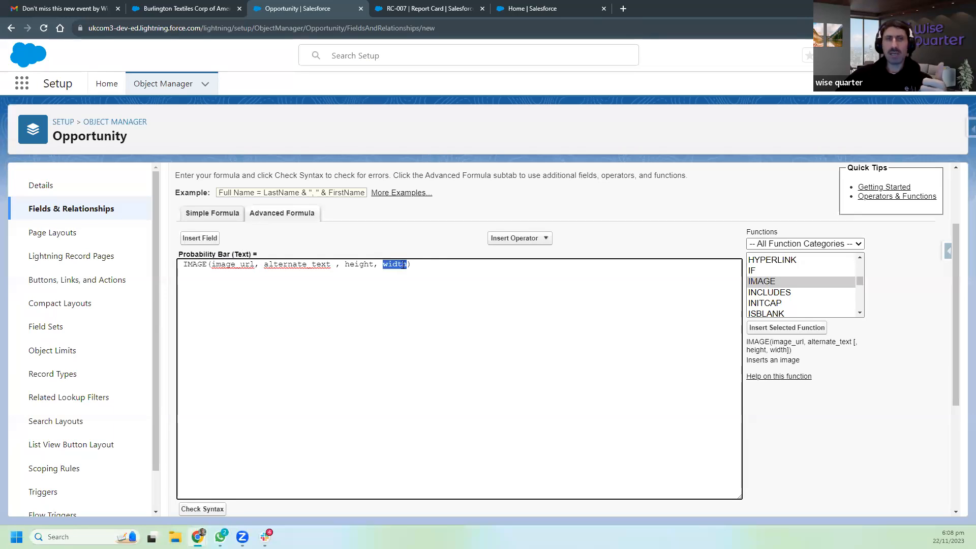
{"action": "left_click", "coordinate": [362, 264]}
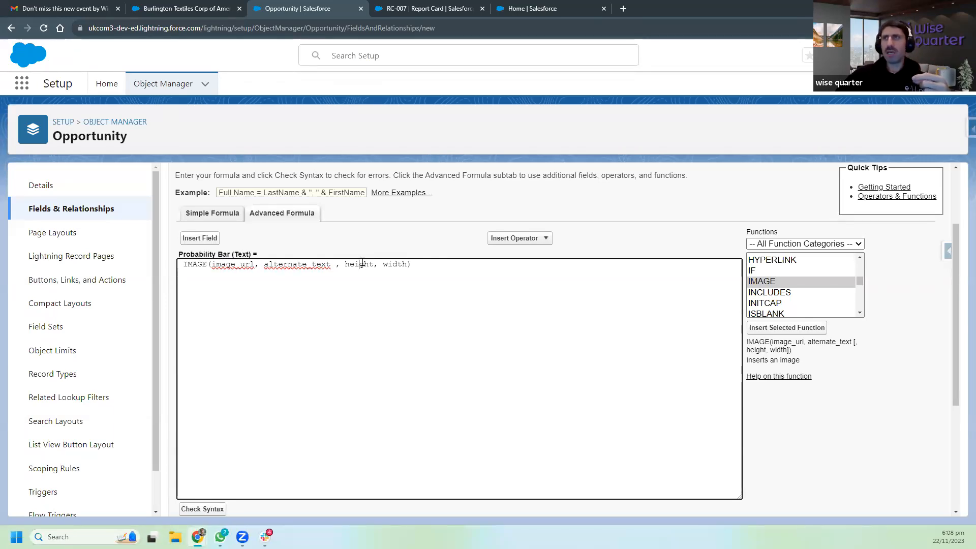
{"action": "double_click", "coordinate": [399, 264]}
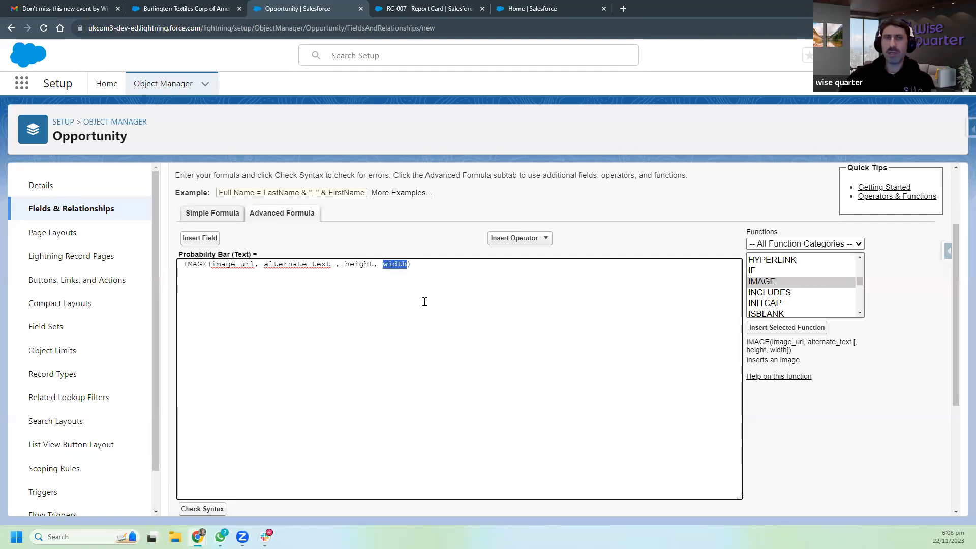
{"action": "double_click", "coordinate": [239, 265]}
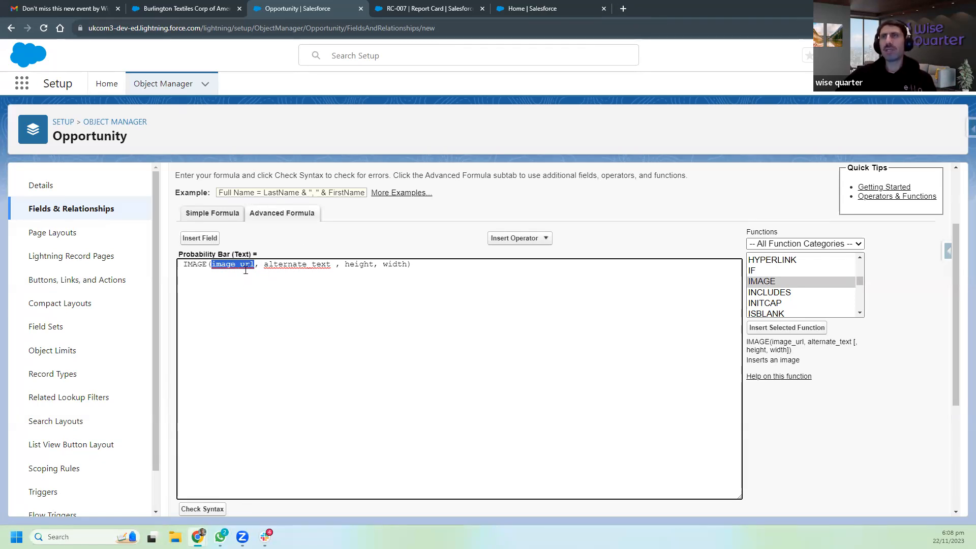
Open Salesforce Setup from the Burlington Textiles Corp of America account and find the Static Resources page by searching for "reso".
{"action": "left_click", "coordinate": [175, 10]}
{"action": "left_click", "coordinate": [897, 55]}
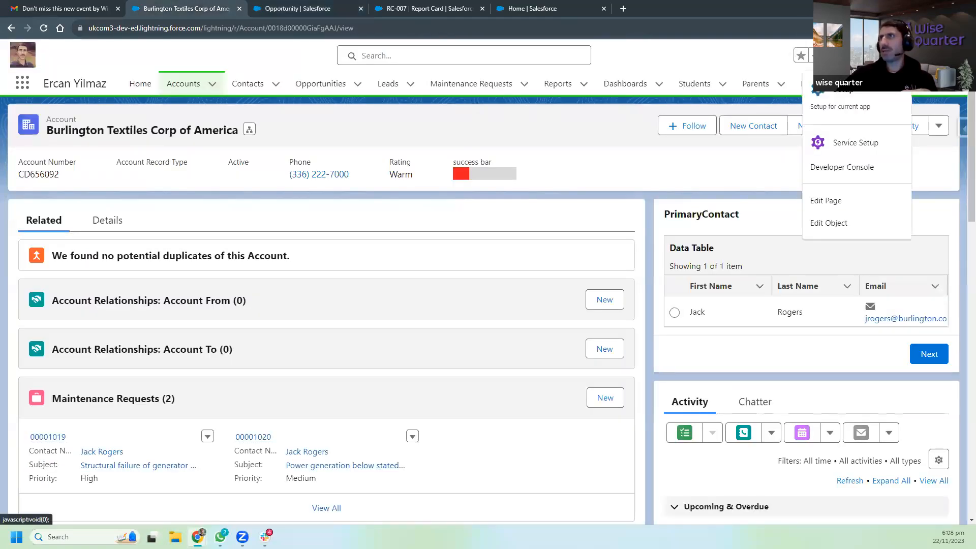
{"action": "left_click", "coordinate": [826, 101]}
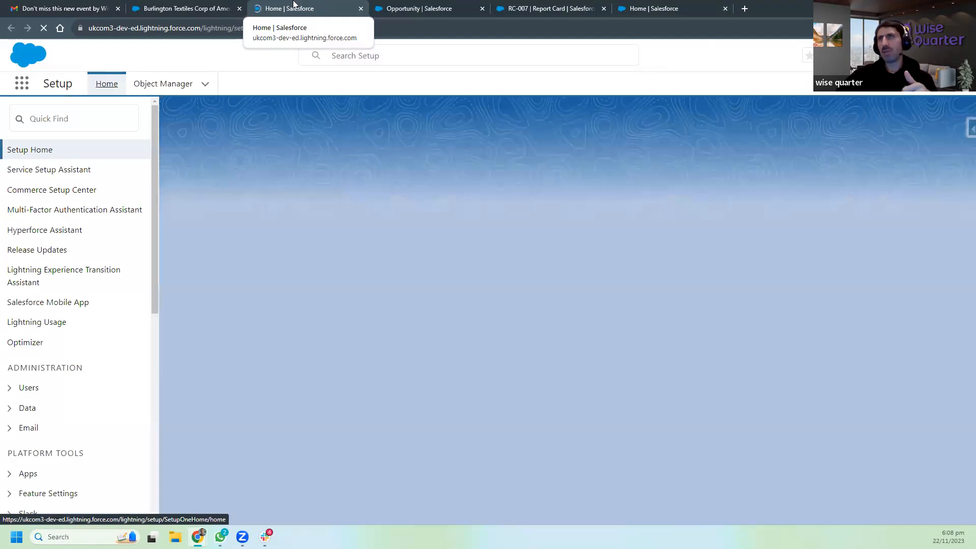
{"action": "left_click", "coordinate": [69, 115]}
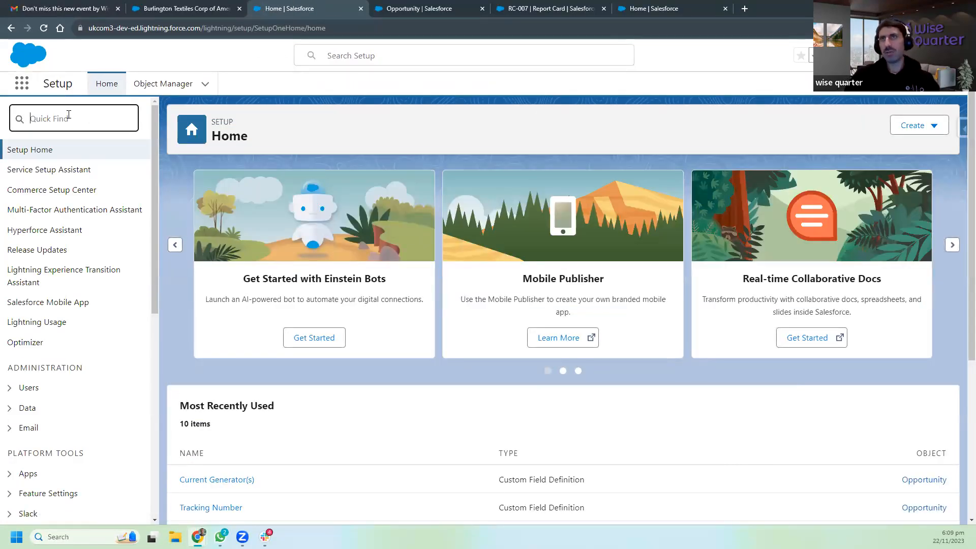
{"action": "type", "text": "r"}
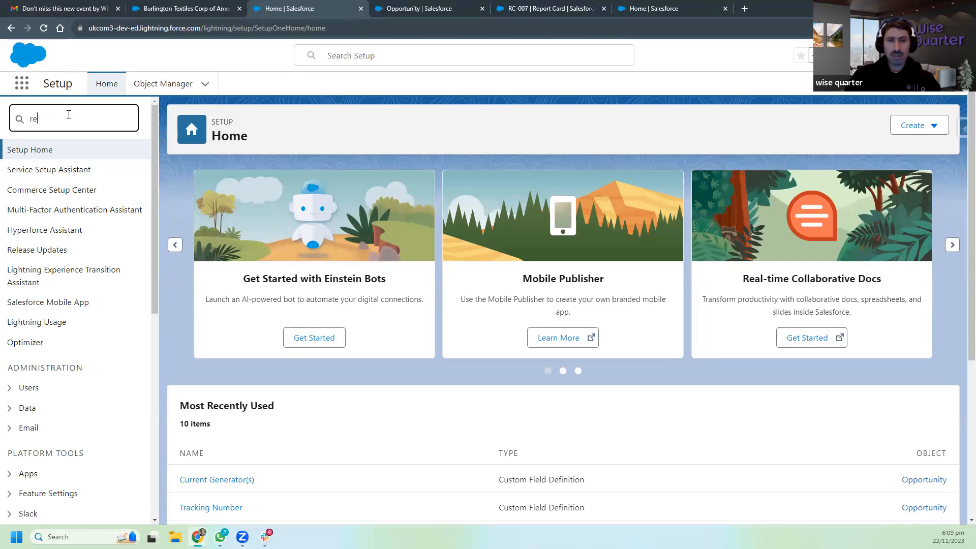
{"action": "type", "text": "e"}
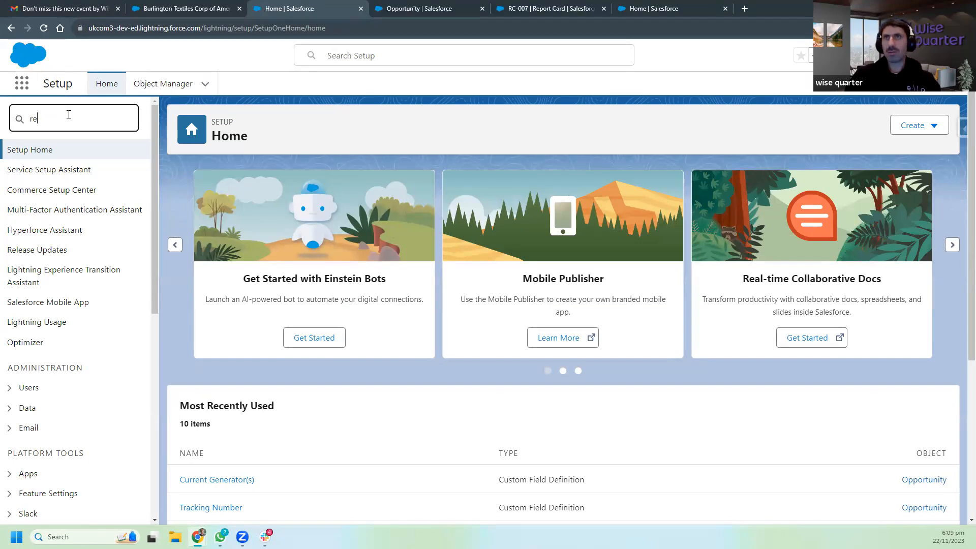
{"action": "type", "text": "so"}
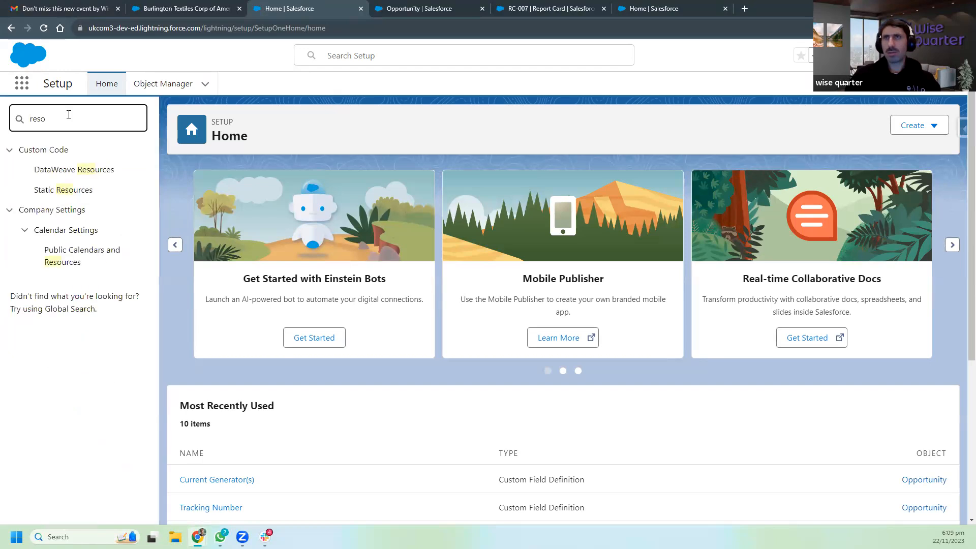
{"action": "left_click", "coordinate": [75, 197]}
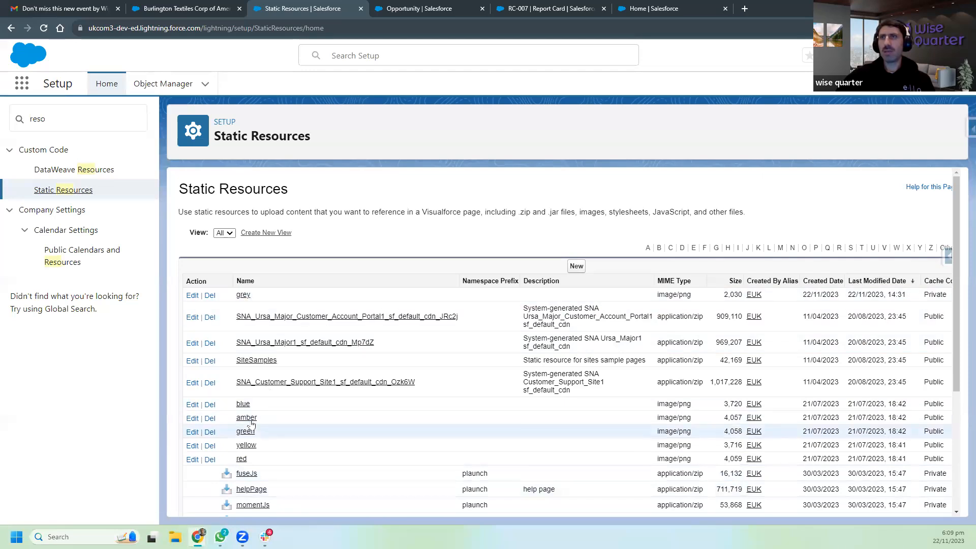
View the image file of the red static resource and return to its detail page.
{"action": "left_click", "coordinate": [242, 460]}
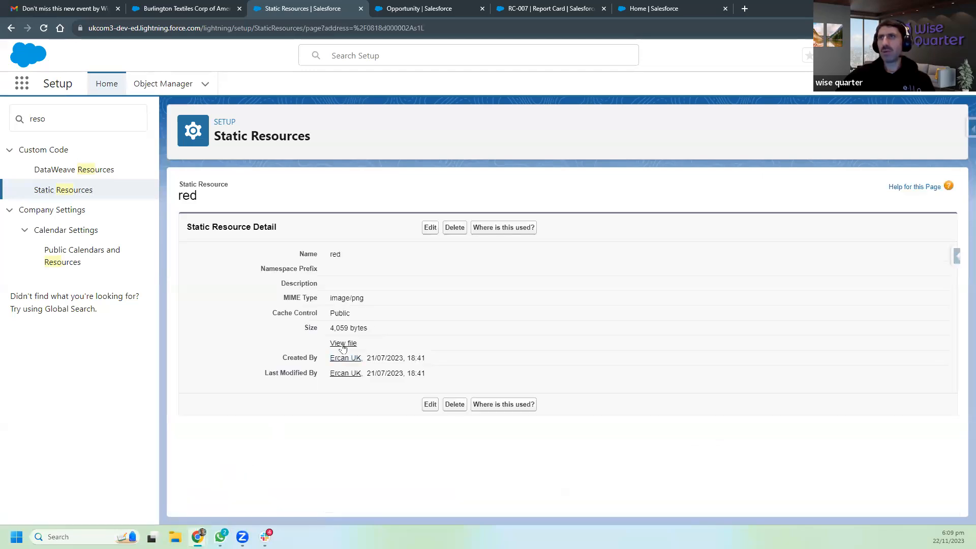
{"action": "left_click", "coordinate": [343, 344]}
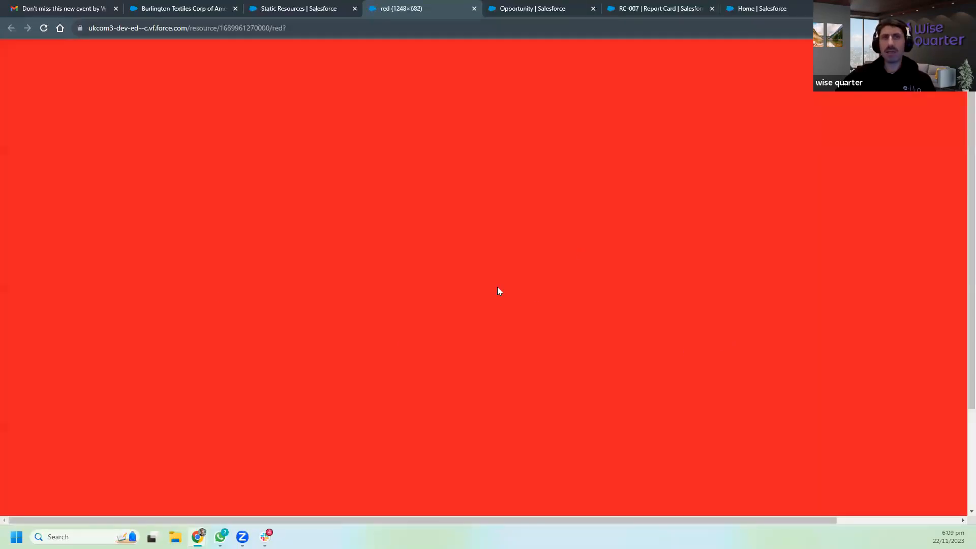
{"action": "left_click", "coordinate": [316, 11]}
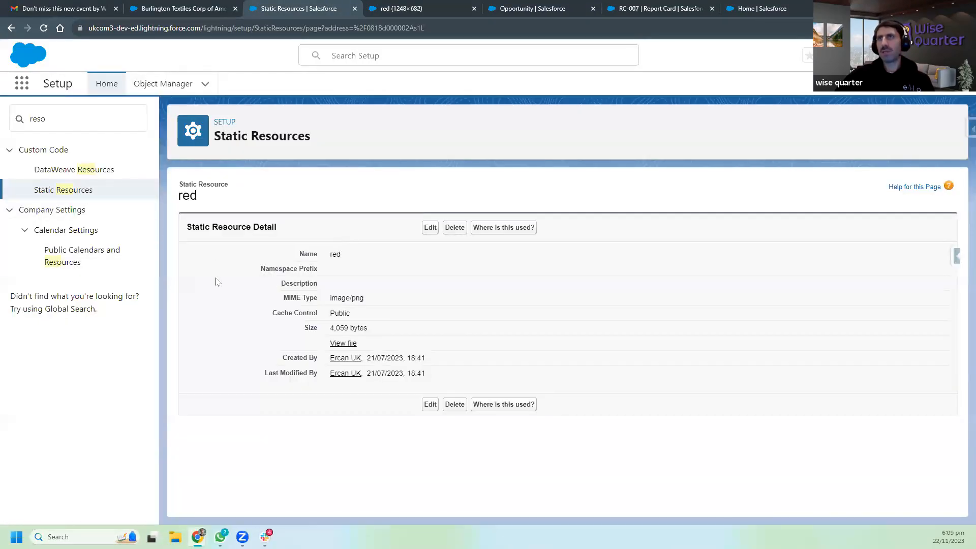
Return to the Probability Bar formula and replace the image_url argument with "/resource/red" in double quotes.
{"action": "left_click", "coordinate": [533, 10]}
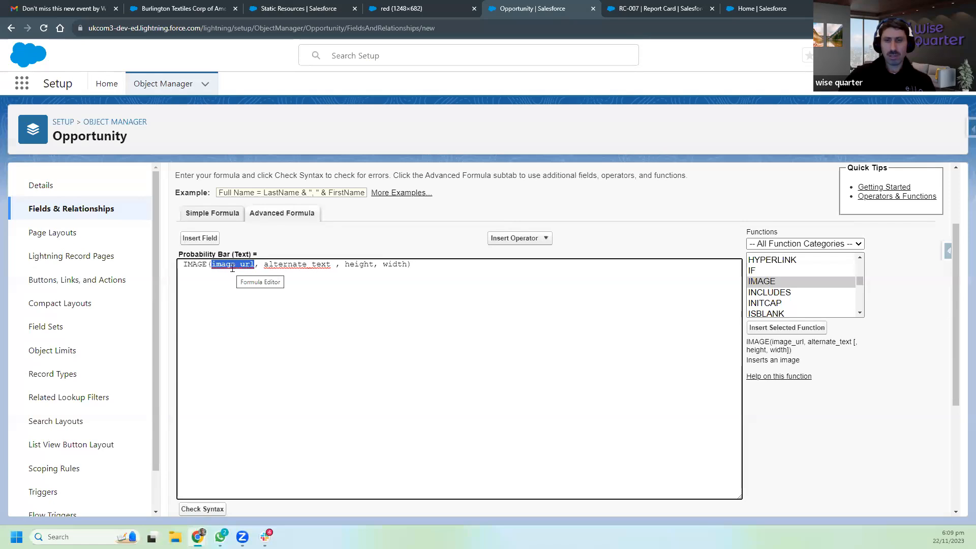
{"action": "type", "text": "/resource/"}
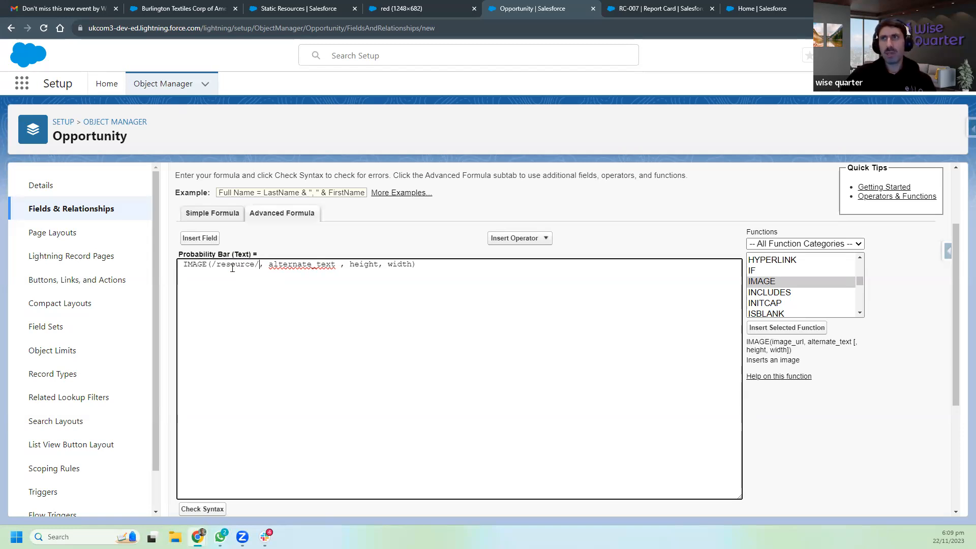
{"action": "type", "text": "red"}
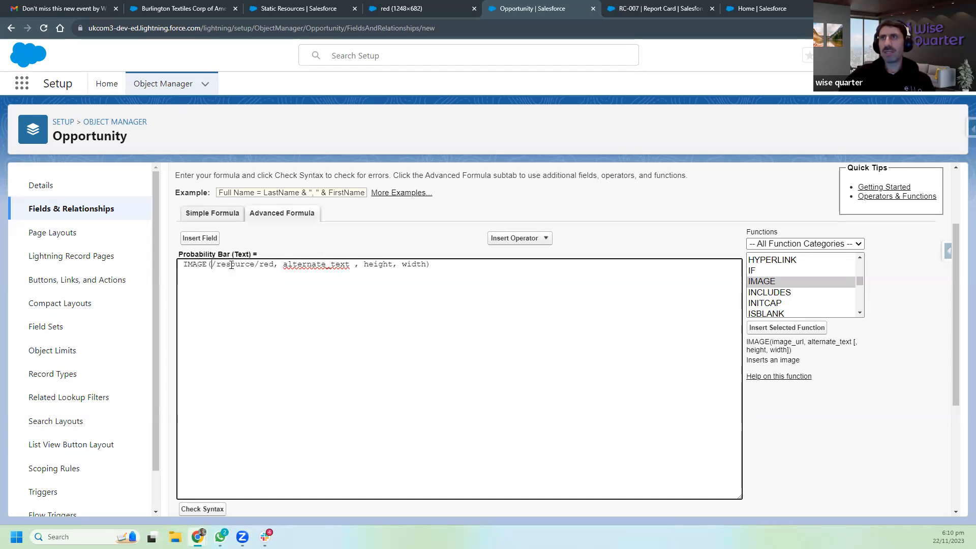
{"action": "type", "text": "\""}
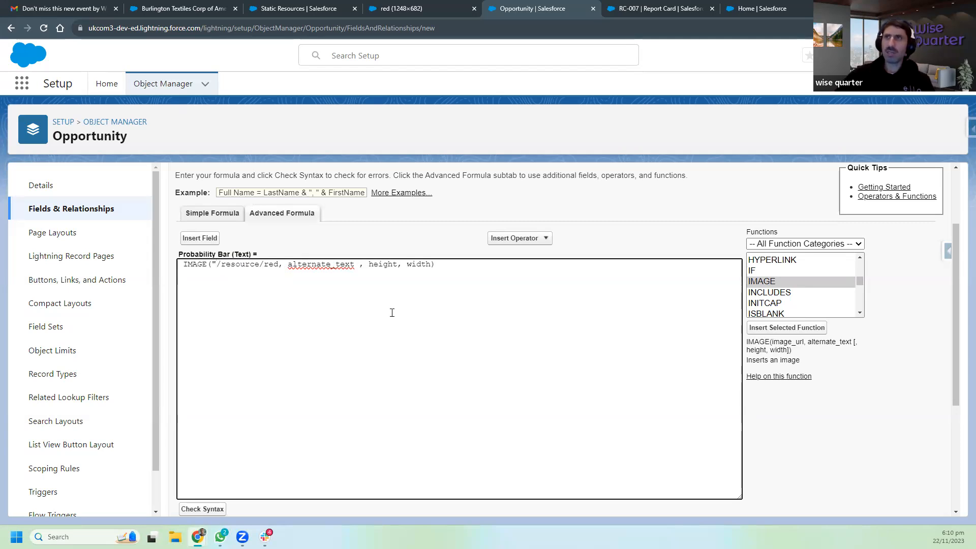
{"action": "type", "text": "\""}
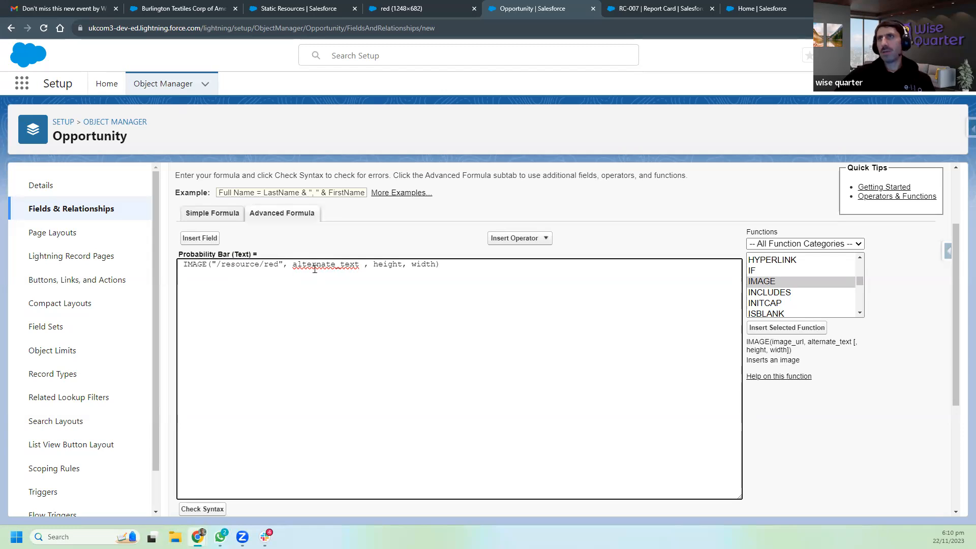
Replace the remaining IMAGE arguments with the alternate text "red", a height of 15 and a width of 100.
{"action": "double_click", "coordinate": [315, 268]}
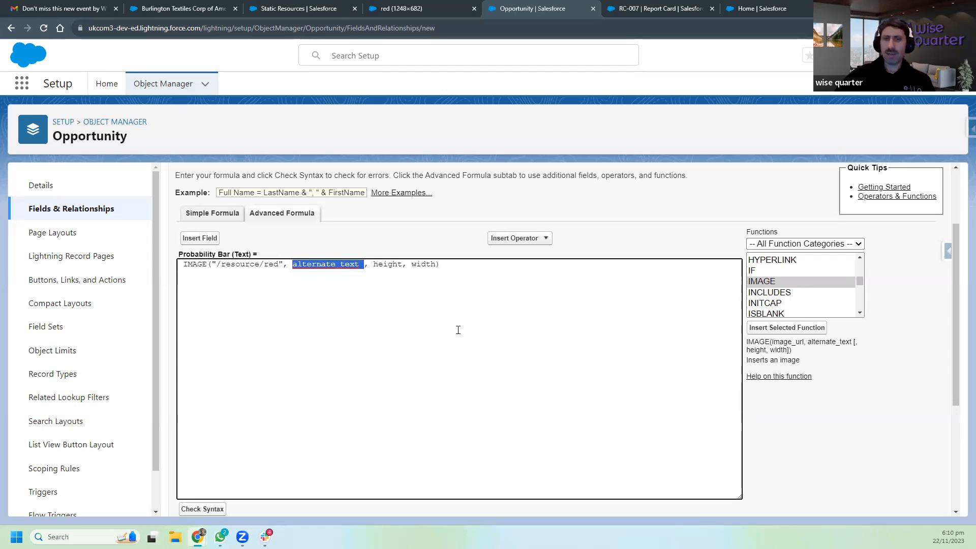
{"action": "type", "text": "\"red\""}
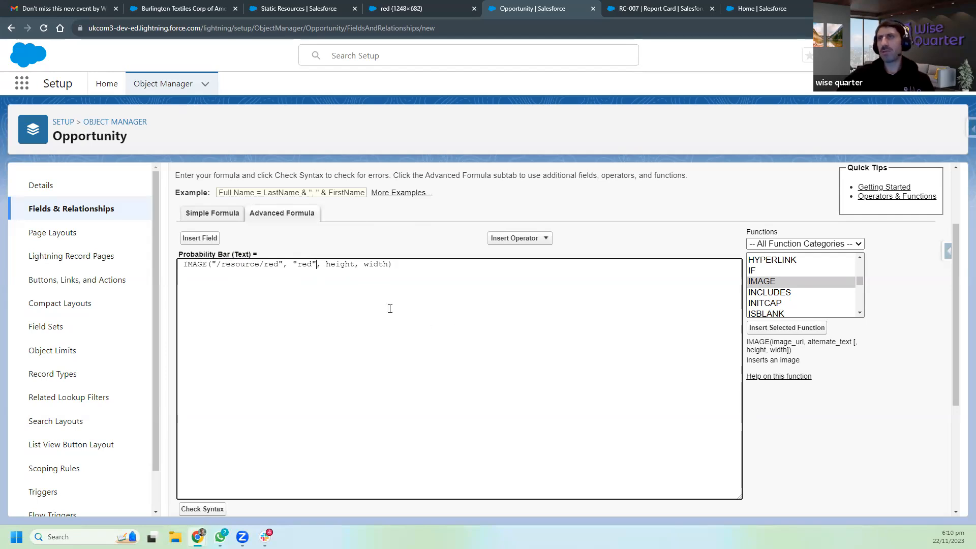
{"action": "double_click", "coordinate": [335, 265]}
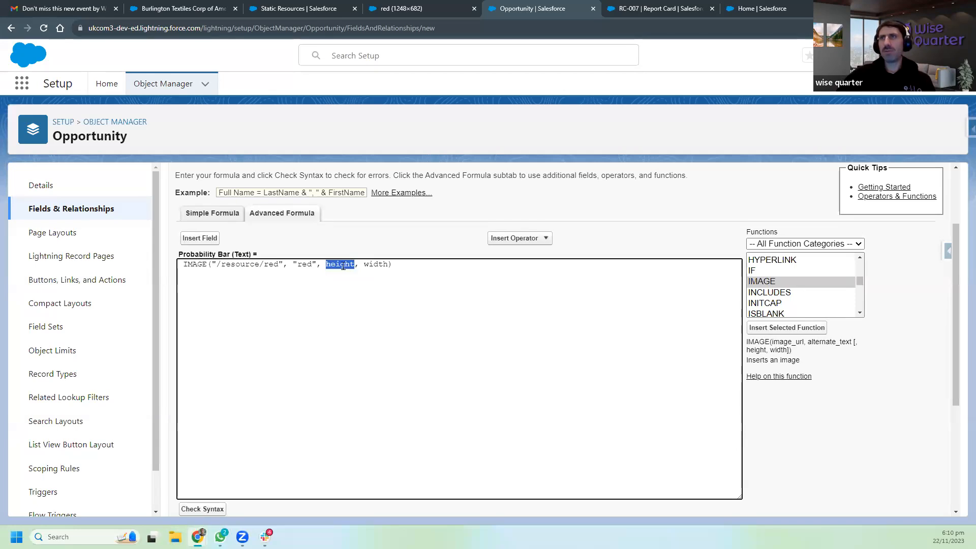
{"action": "type", "text": "20"}
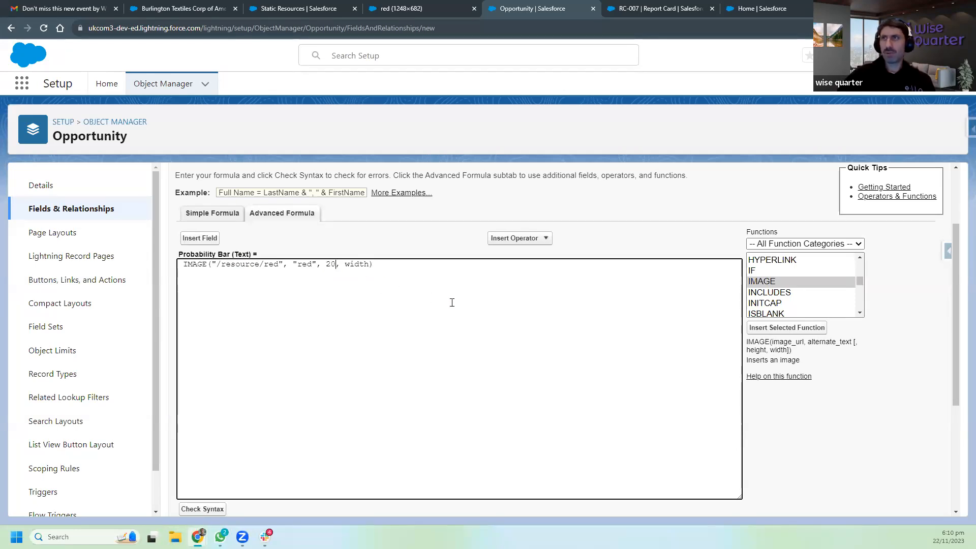
{"action": "double_click", "coordinate": [358, 265]}
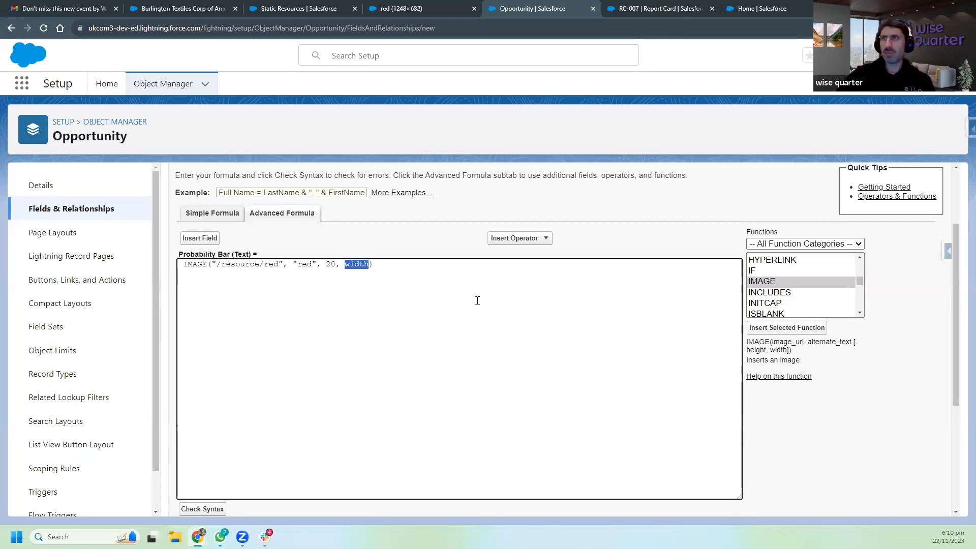
{"action": "type", "text": "100"}
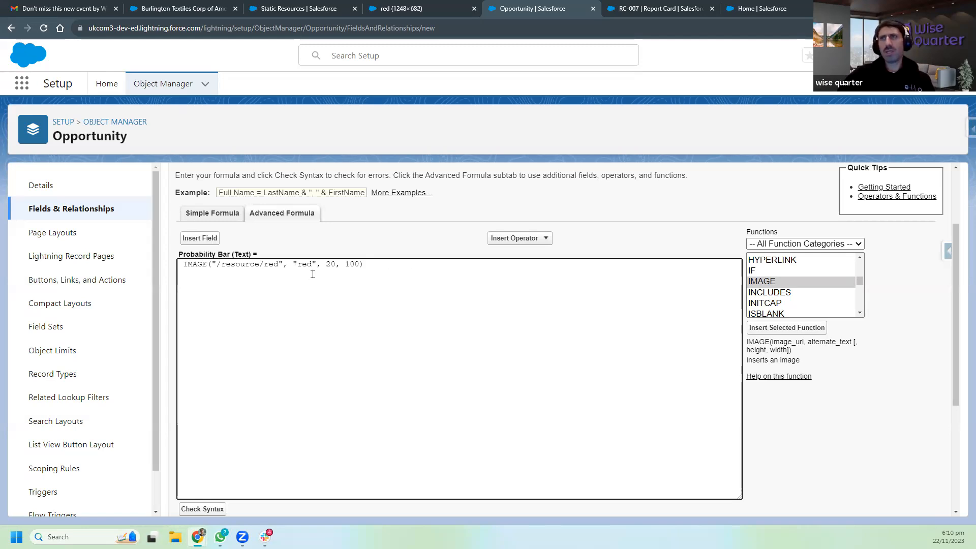
{"action": "double_click", "coordinate": [331, 264]}
{"action": "type", "text": "15"}
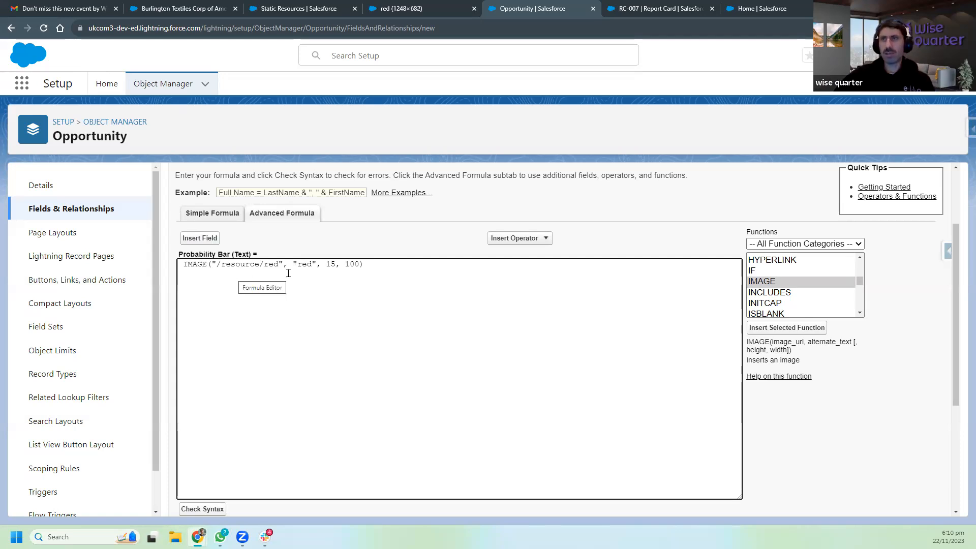
Check the syntax of the Probability Bar formula and proceed to field-level security.
{"action": "scroll", "coordinate": [274, 445], "scroll_direction": "down", "scroll_amount": 4}
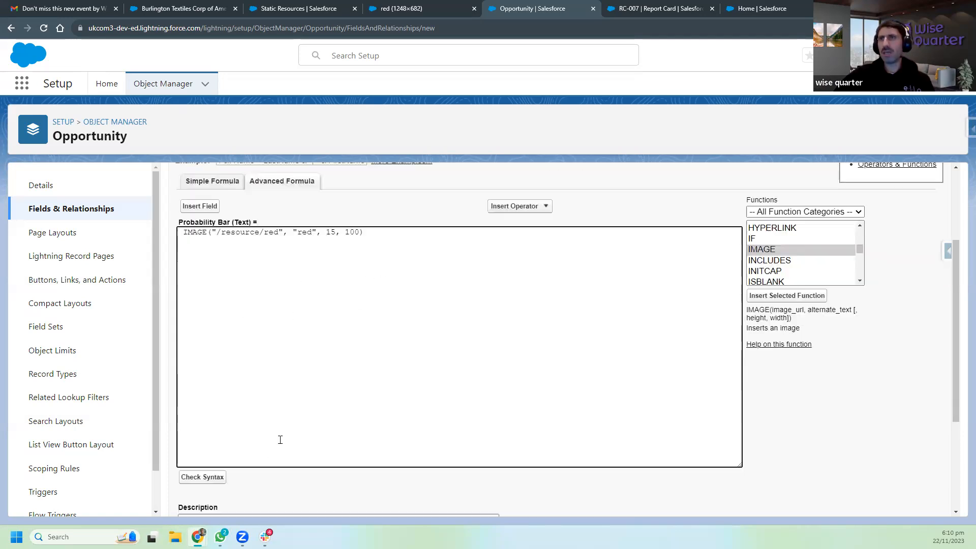
{"action": "left_click", "coordinate": [197, 314]}
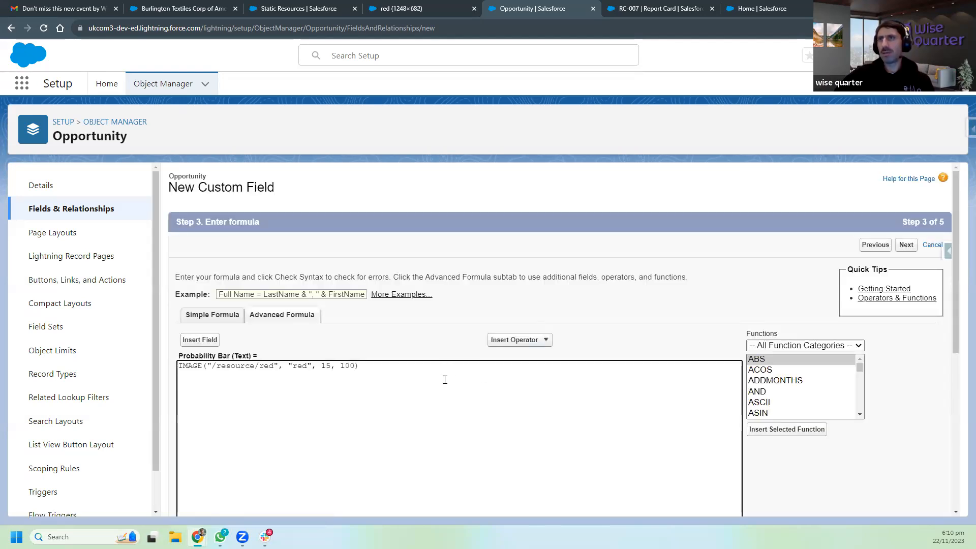
{"action": "scroll", "coordinate": [445, 379], "scroll_direction": "down", "scroll_amount": 4}
{"action": "scroll", "coordinate": [549, 408], "scroll_direction": "down", "scroll_amount": 2}
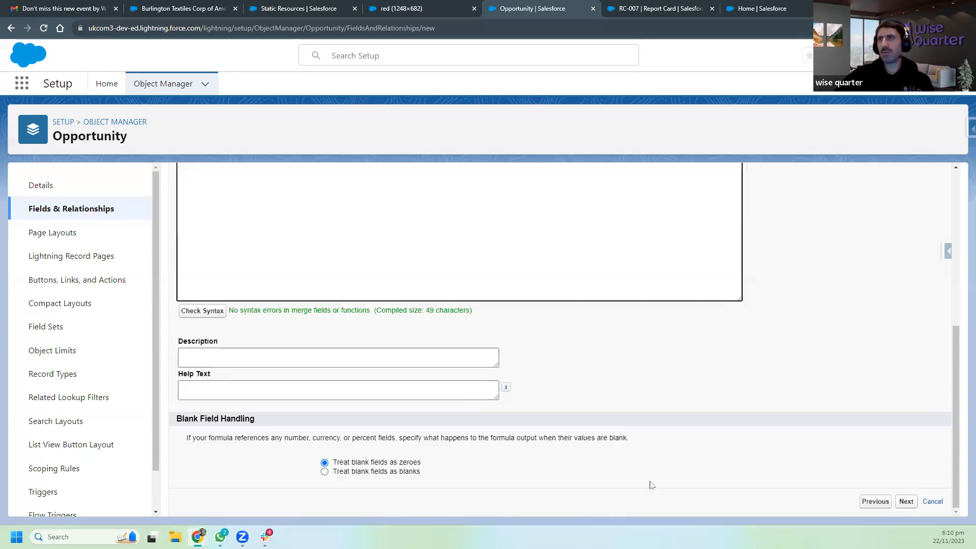
{"action": "left_click", "coordinate": [906, 504]}
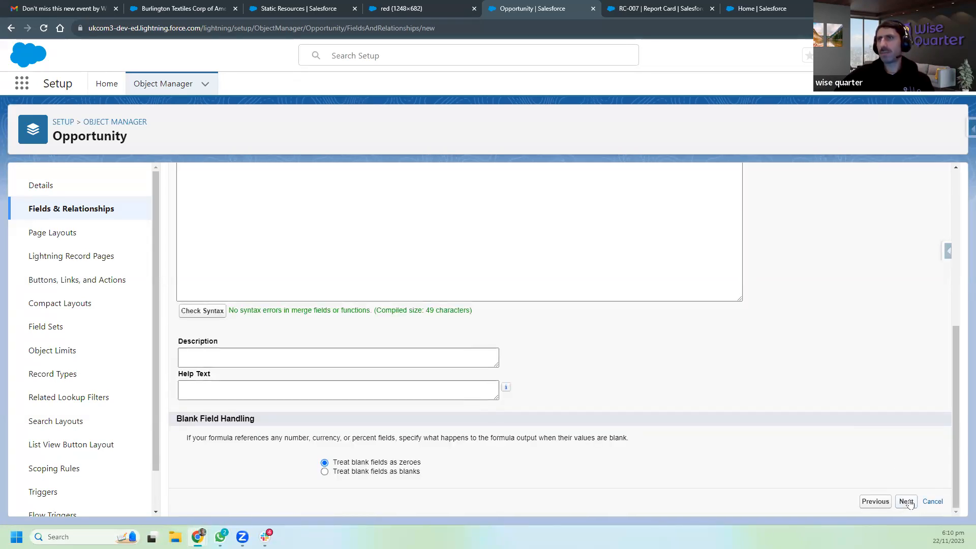
Accept the default profile visibility and all four page layouts, and save the Probability Bar field.
{"action": "scroll", "coordinate": [900, 464], "scroll_direction": "down", "scroll_amount": 4}
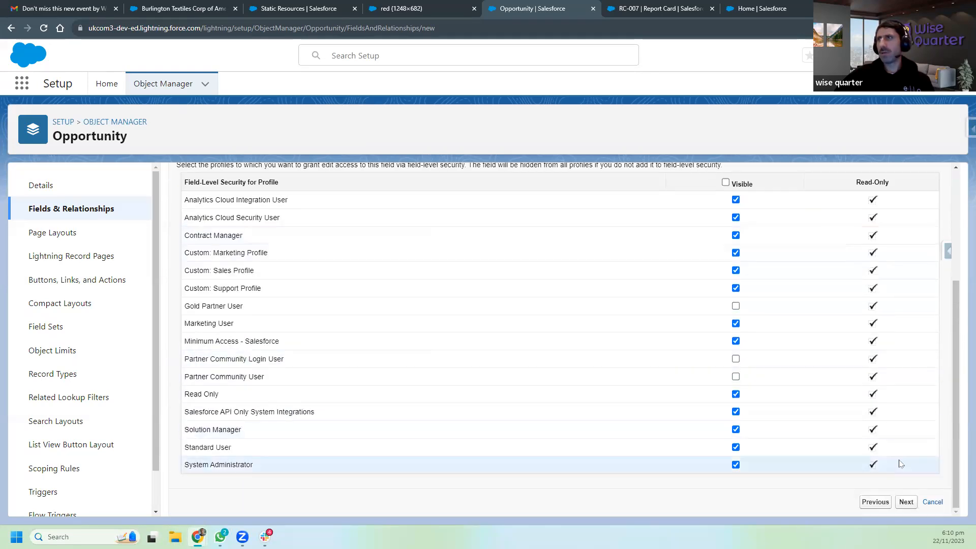
{"action": "left_click", "coordinate": [907, 502]}
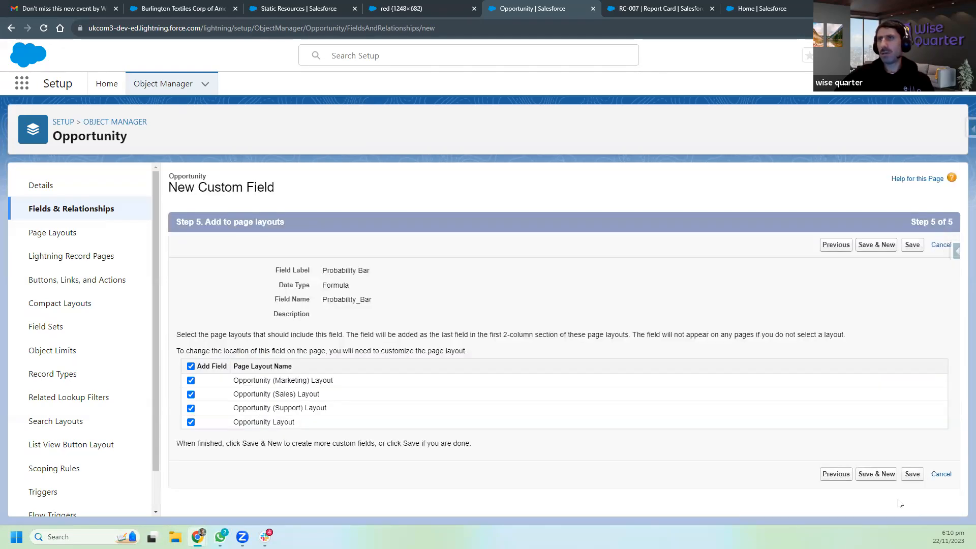
{"action": "left_click", "coordinate": [913, 474]}
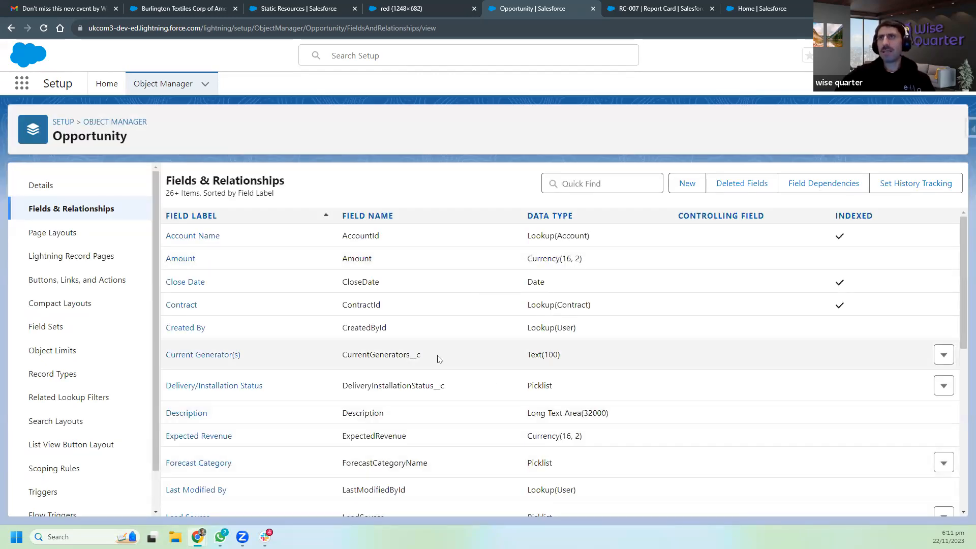
Open the Opportunity Layout page layout and move the Probability Bar field directly below Probability (%) in the Opportunity Information section.
{"action": "scroll", "coordinate": [490, 379], "scroll_direction": "down", "scroll_amount": 7}
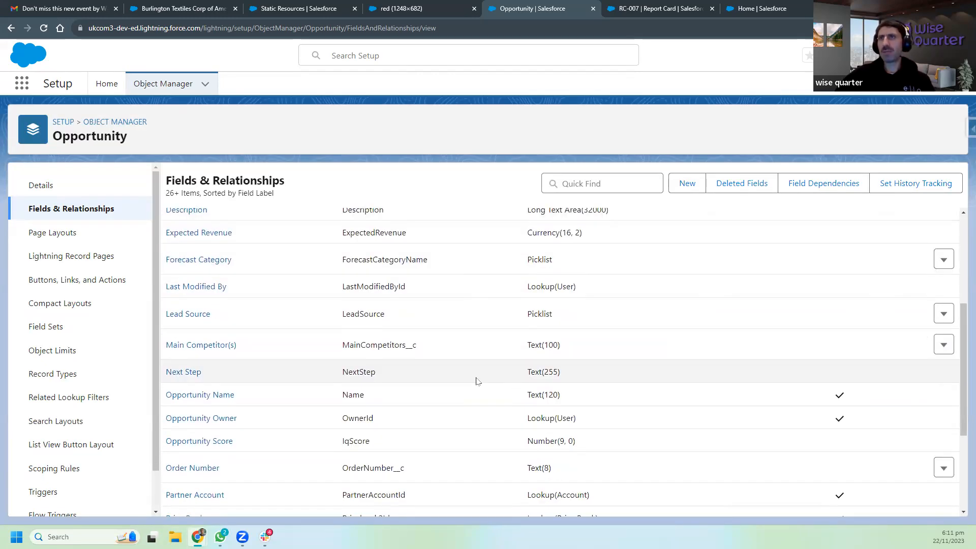
{"action": "scroll", "coordinate": [477, 381], "scroll_direction": "down", "scroll_amount": 1}
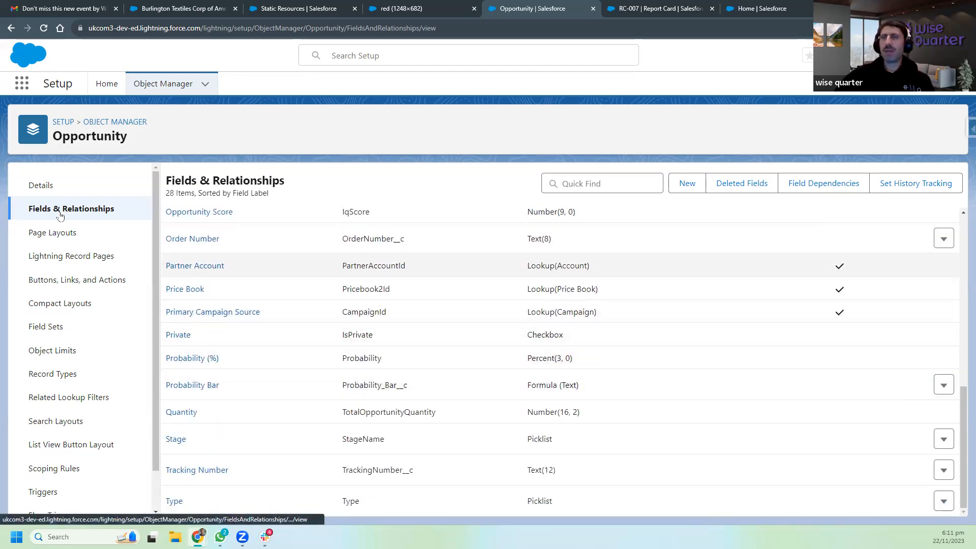
{"action": "left_click", "coordinate": [64, 237]}
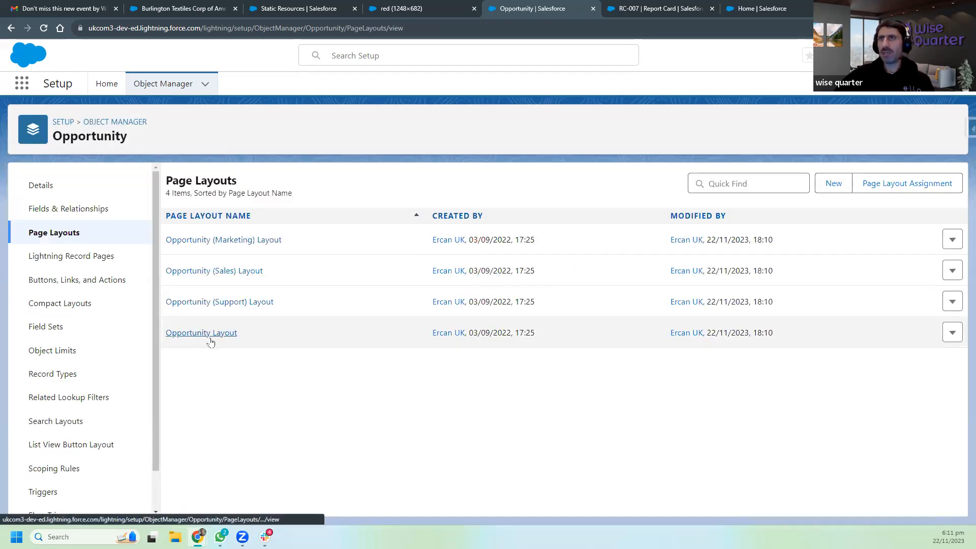
{"action": "left_click", "coordinate": [207, 337]}
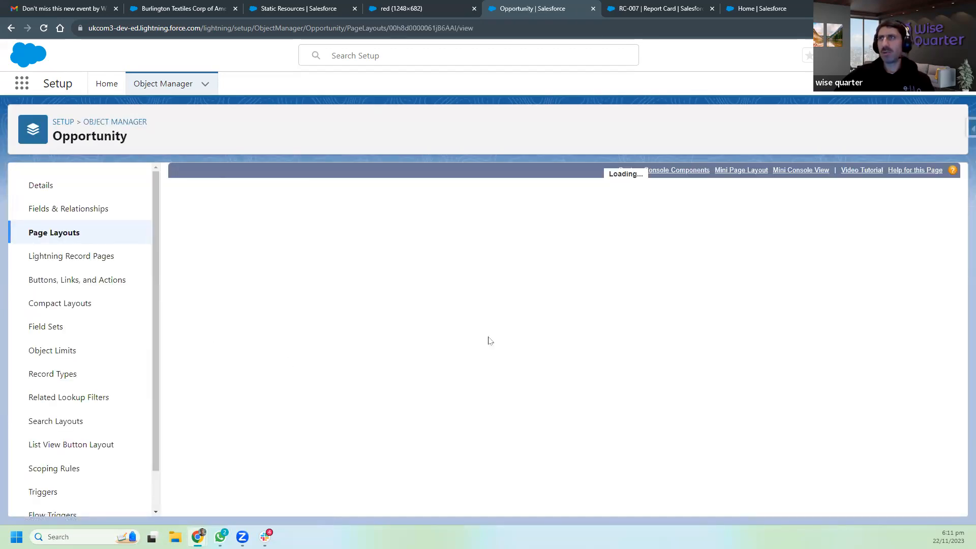
{"action": "scroll", "coordinate": [459, 396], "scroll_direction": "down", "scroll_amount": 2}
{"action": "scroll", "coordinate": [460, 396], "scroll_direction": "down", "scroll_amount": 4}
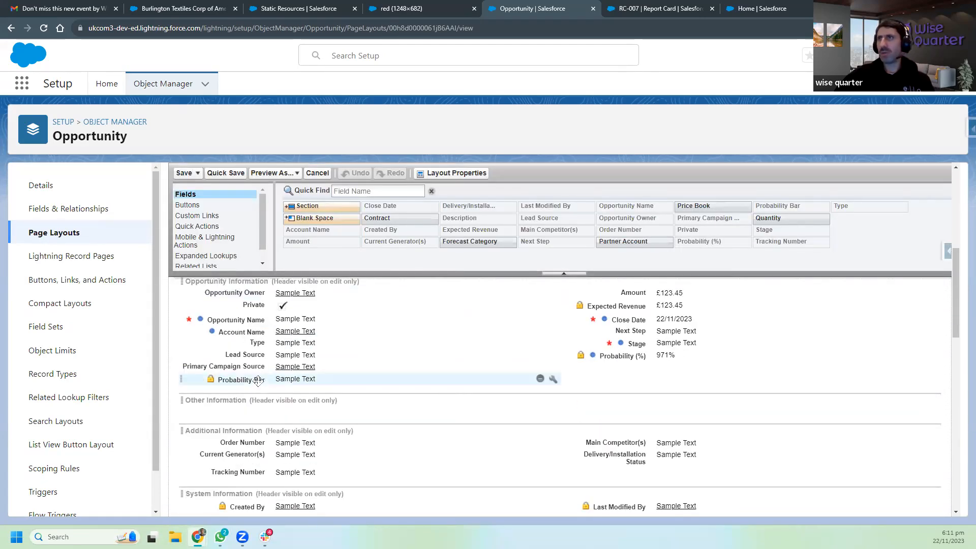
{"action": "left_click_drag", "start_coordinate": [257, 382], "coordinate": [616, 361]}
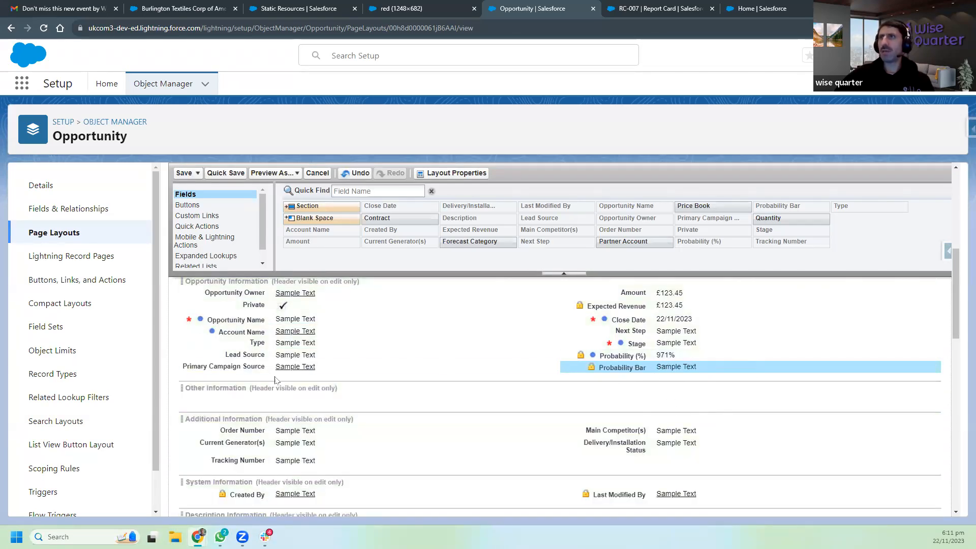
Add the Probability Bar field to the Opportunity compact layout myCompact Layout and save it.
{"action": "left_click", "coordinate": [76, 306]}
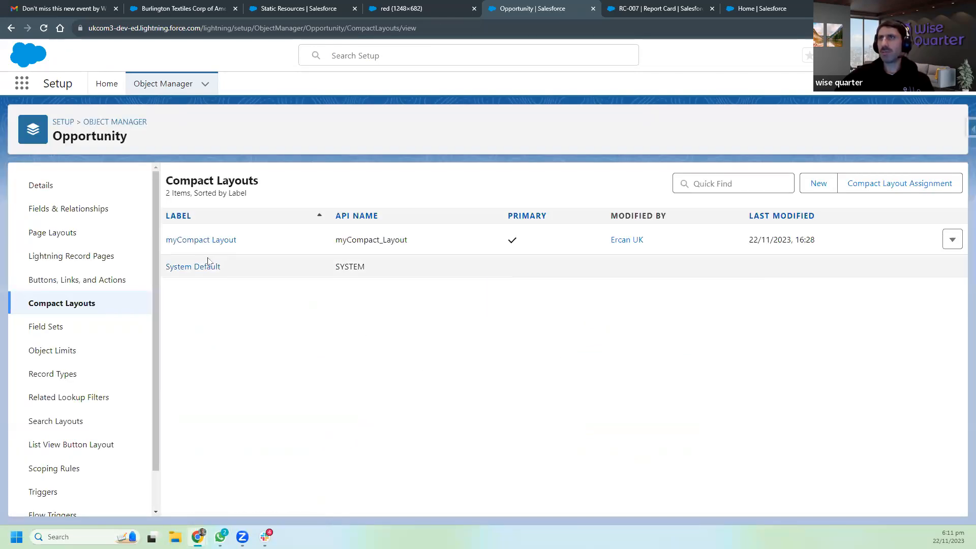
{"action": "left_click", "coordinate": [203, 241]}
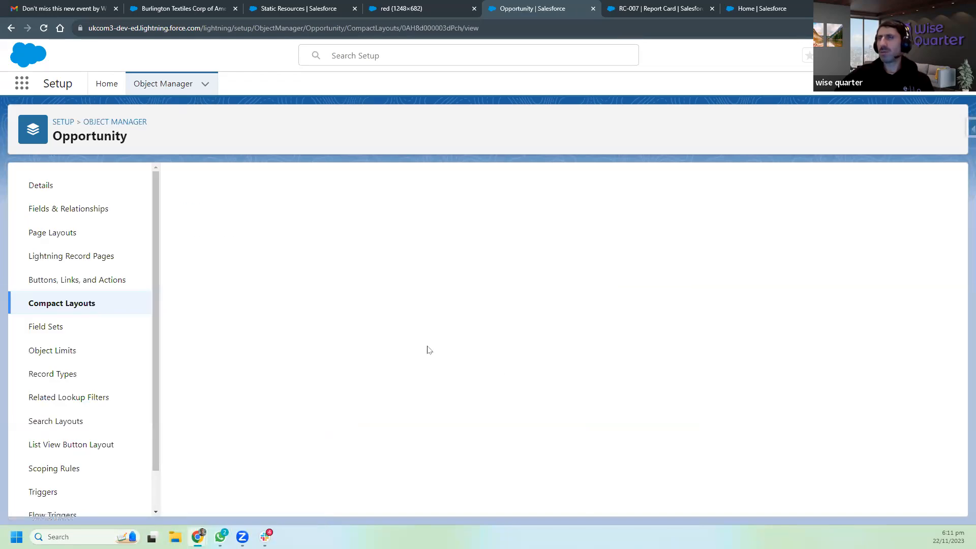
{"action": "left_click", "coordinate": [425, 240]}
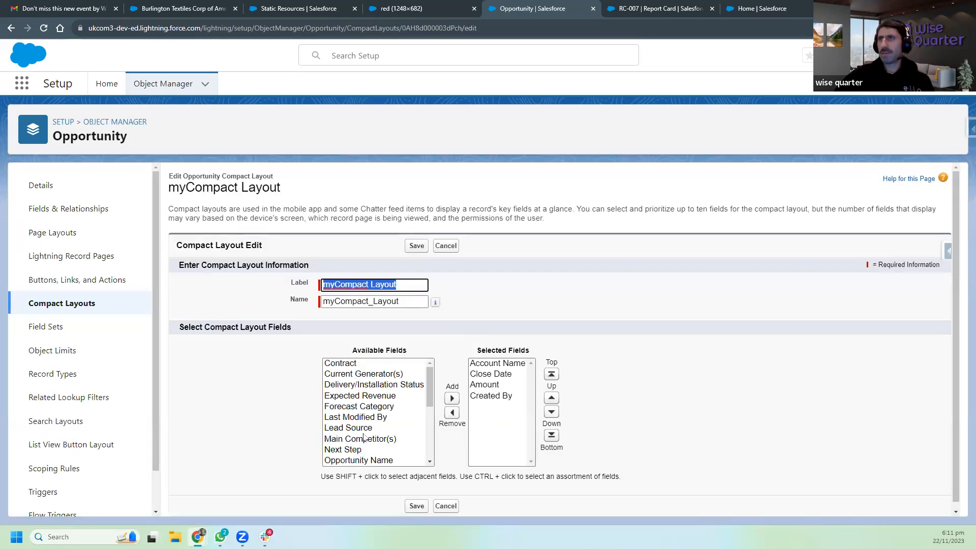
{"action": "scroll", "coordinate": [364, 437], "scroll_direction": "down", "scroll_amount": 3}
{"action": "left_click", "coordinate": [366, 417]}
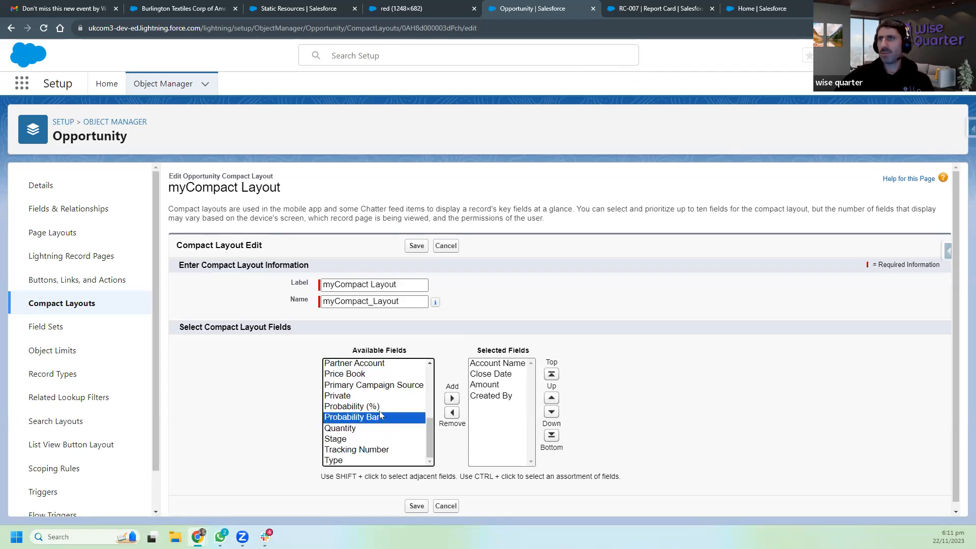
{"action": "left_click", "coordinate": [452, 398]}
{"action": "left_click", "coordinate": [417, 506]}
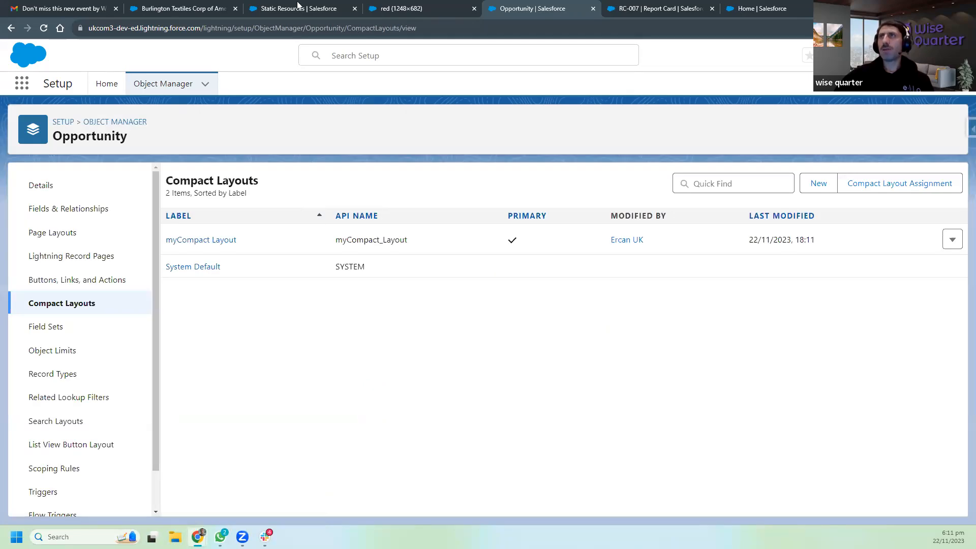
Open the Burlington Textiles Weaving Plant Generator opportunity, reload it and examine the Probability Bar in its header and details.
{"action": "left_click", "coordinate": [171, 9]}
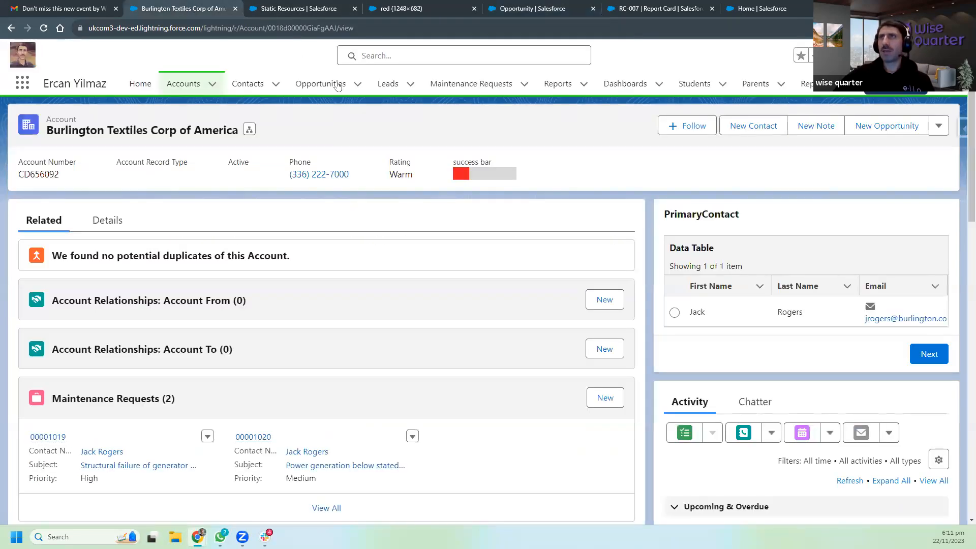
{"action": "left_click", "coordinate": [321, 84]}
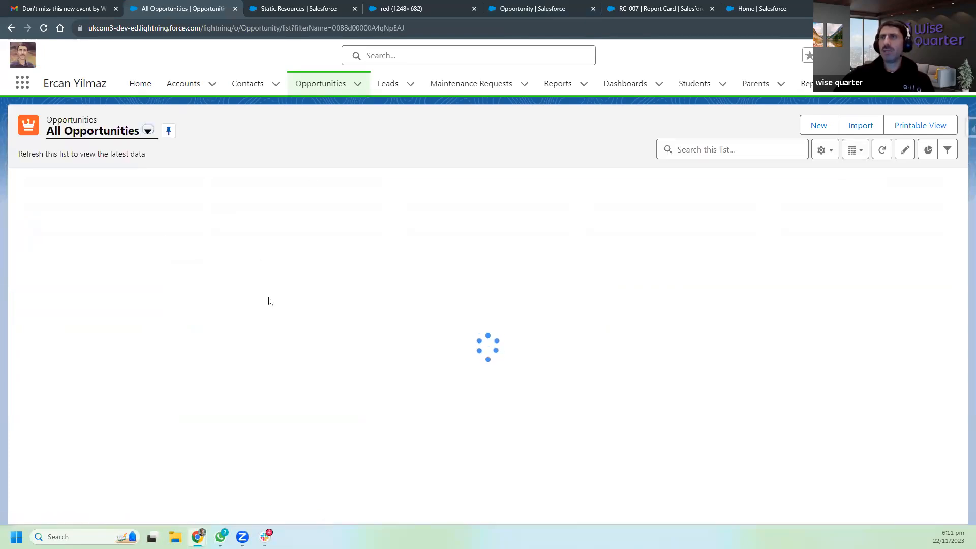
{"action": "left_click", "coordinate": [128, 199]}
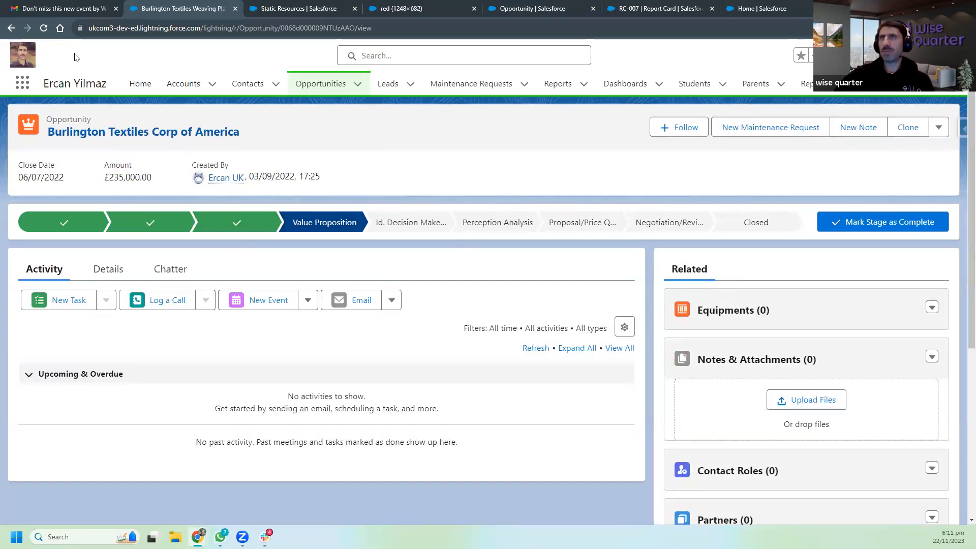
{"action": "left_click", "coordinate": [44, 28]}
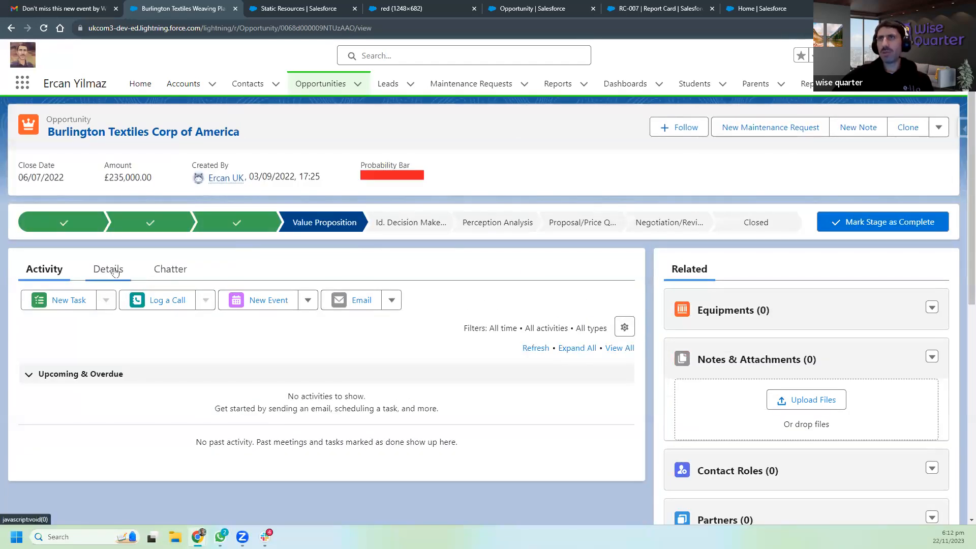
{"action": "left_click", "coordinate": [115, 270]}
{"action": "scroll", "coordinate": [417, 404], "scroll_direction": "down", "scroll_amount": 2}
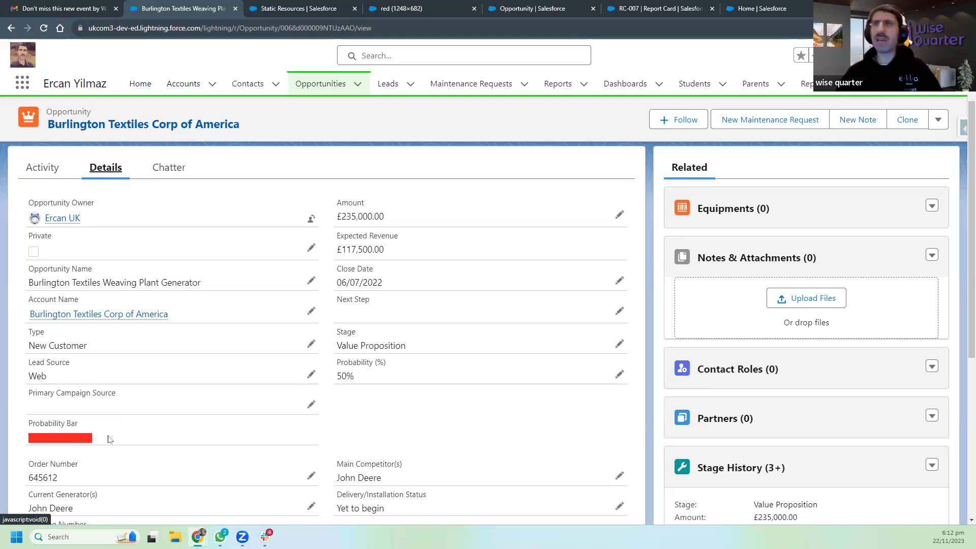
{"action": "left_click", "coordinate": [521, 10]}
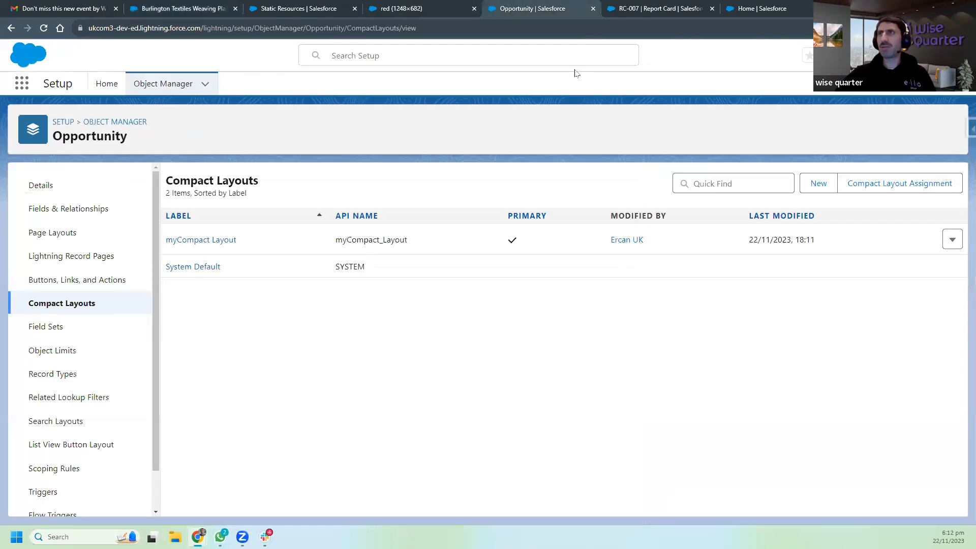
{"action": "left_click", "coordinate": [288, 6]}
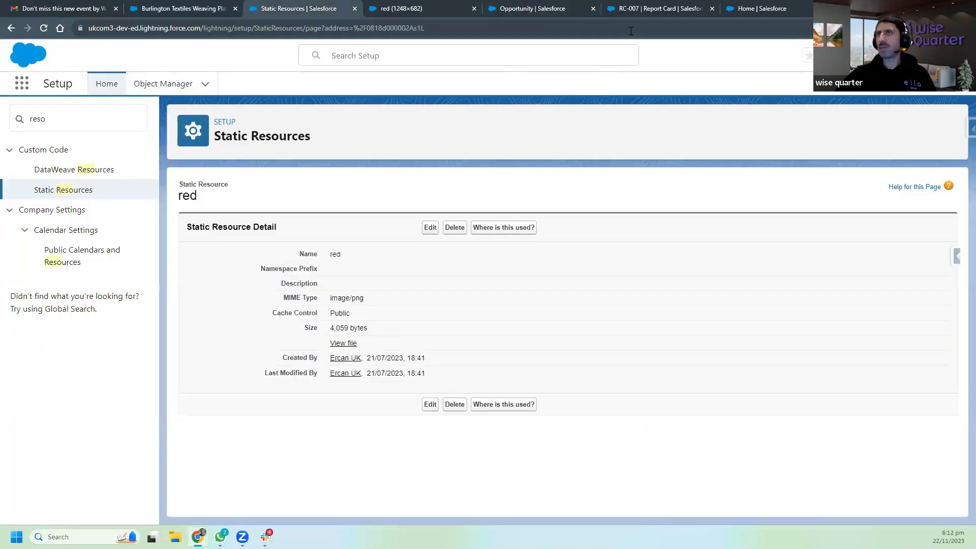
{"action": "left_click", "coordinate": [665, 11]}
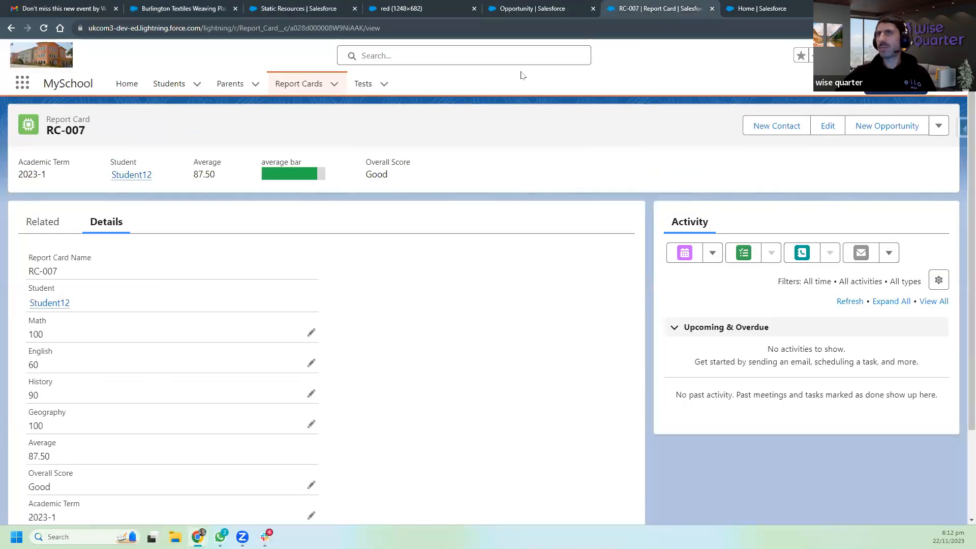
{"action": "left_click", "coordinate": [751, 7]}
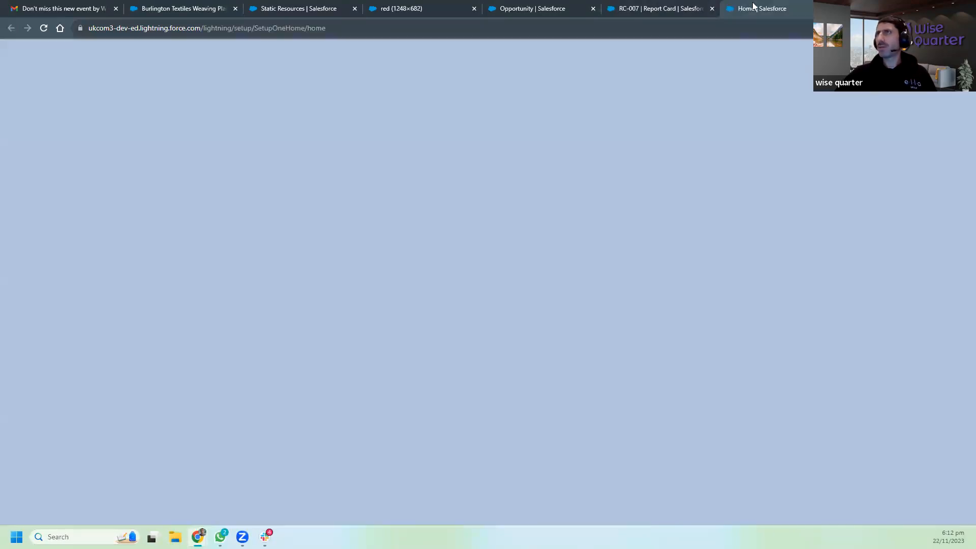
Open the Probability Bar custom field of the Opportunity object for editing at its formula.
{"action": "left_click", "coordinate": [530, 10]}
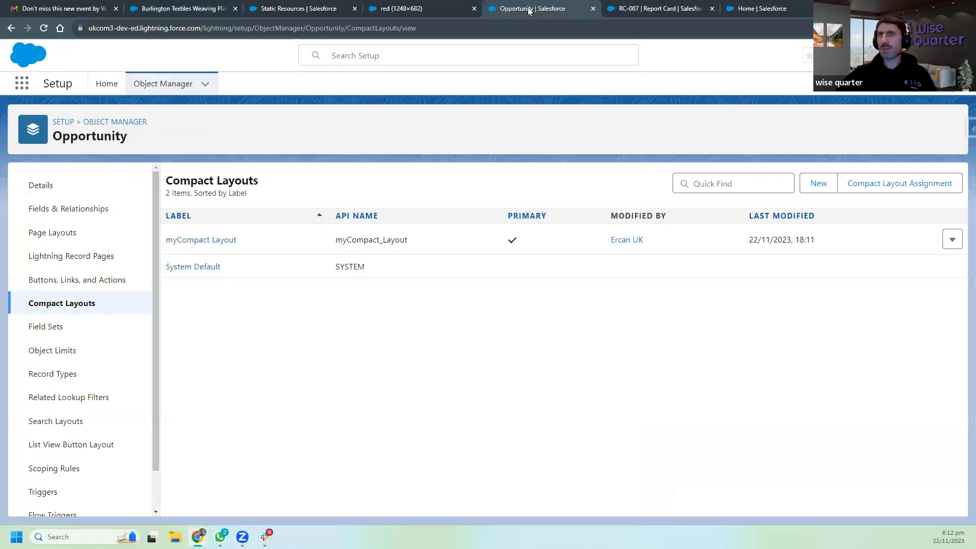
{"action": "left_click", "coordinate": [90, 208]}
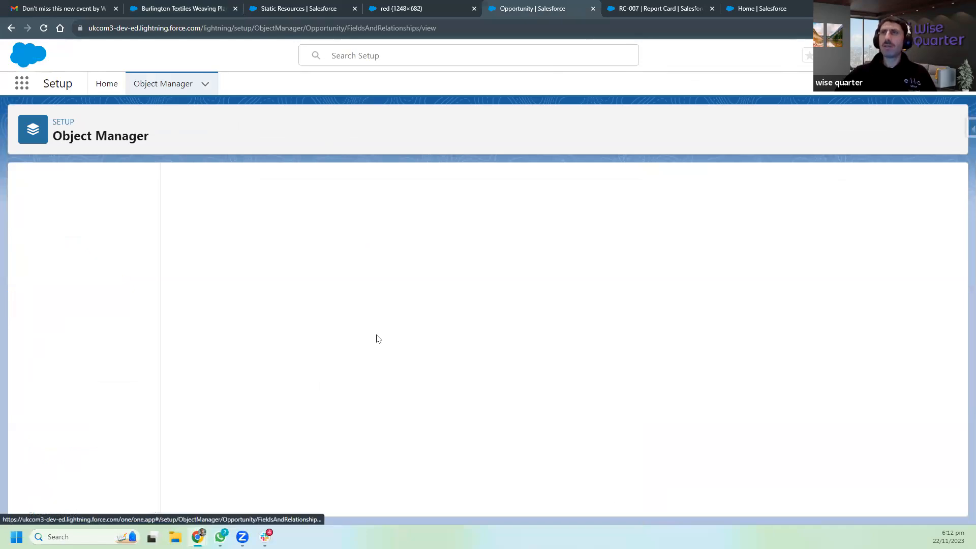
{"action": "scroll", "coordinate": [276, 408], "scroll_direction": "down", "scroll_amount": 4}
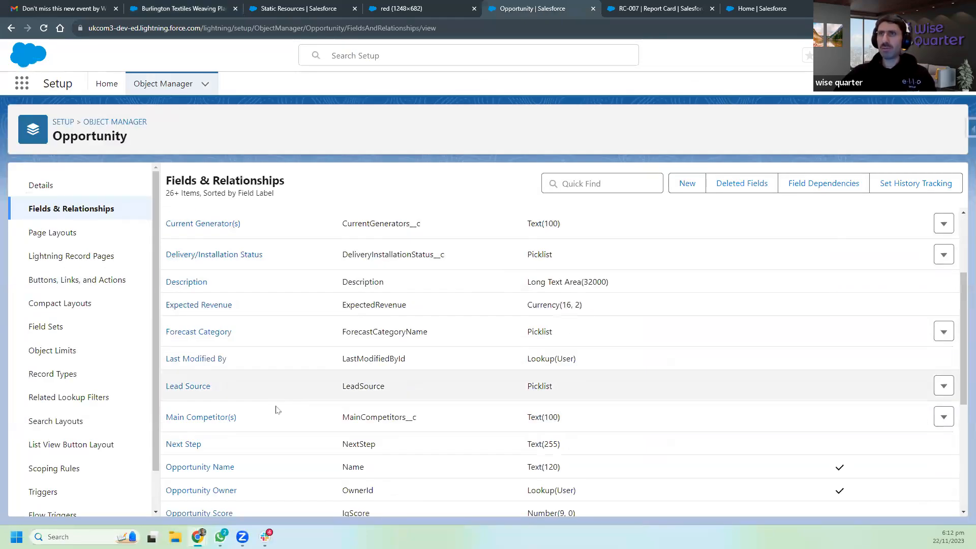
{"action": "scroll", "coordinate": [227, 451], "scroll_direction": "down", "scroll_amount": 3}
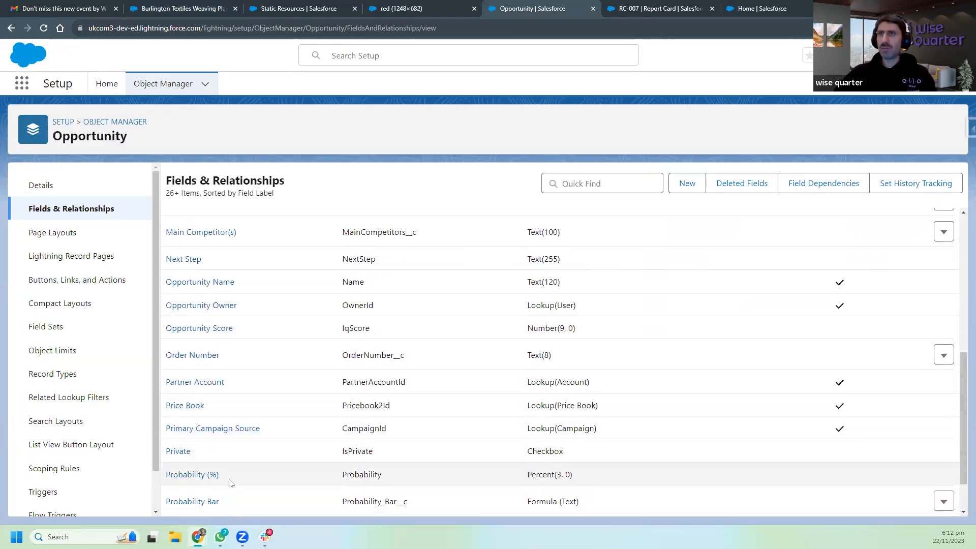
{"action": "left_click", "coordinate": [203, 450]}
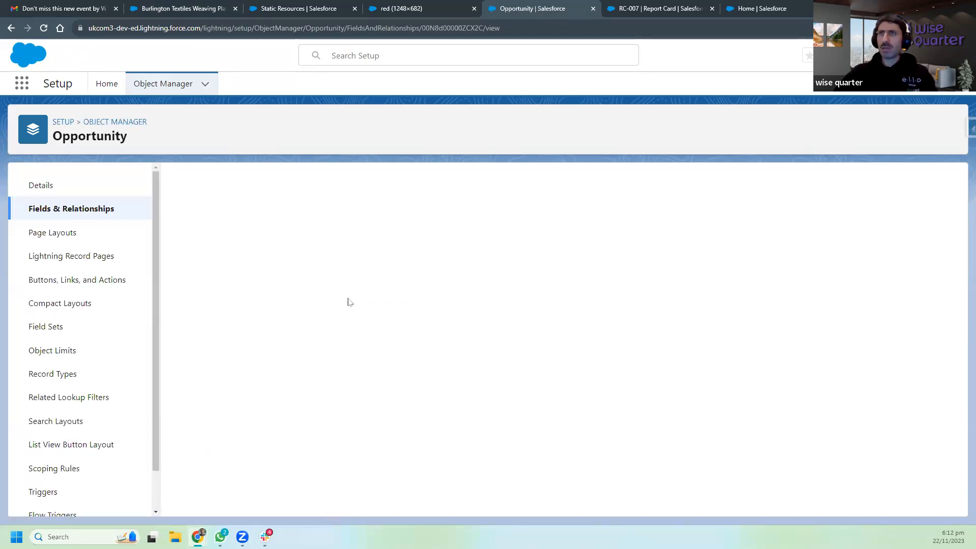
{"action": "left_click", "coordinate": [426, 239]}
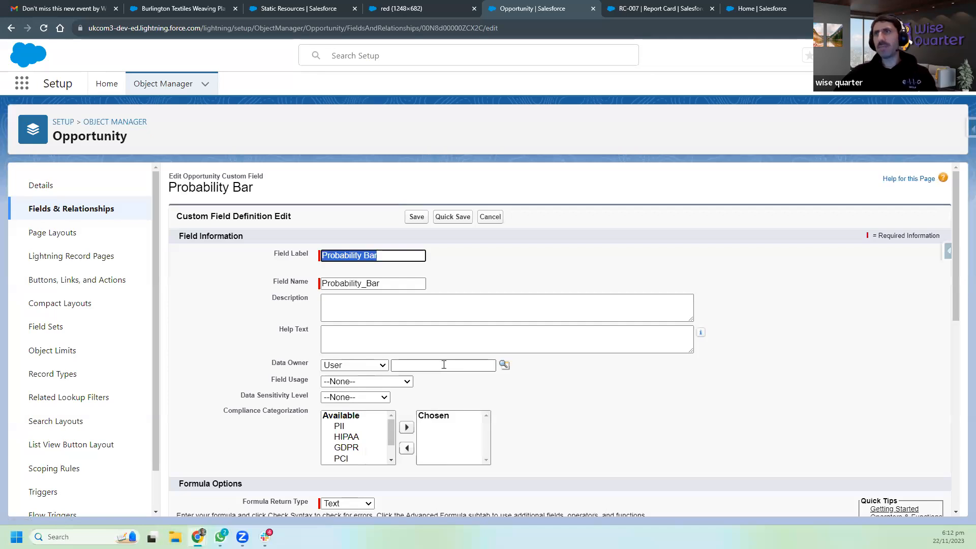
{"action": "scroll", "coordinate": [442, 366], "scroll_direction": "down", "scroll_amount": 5}
{"action": "scroll", "coordinate": [450, 376], "scroll_direction": "down", "scroll_amount": 1}
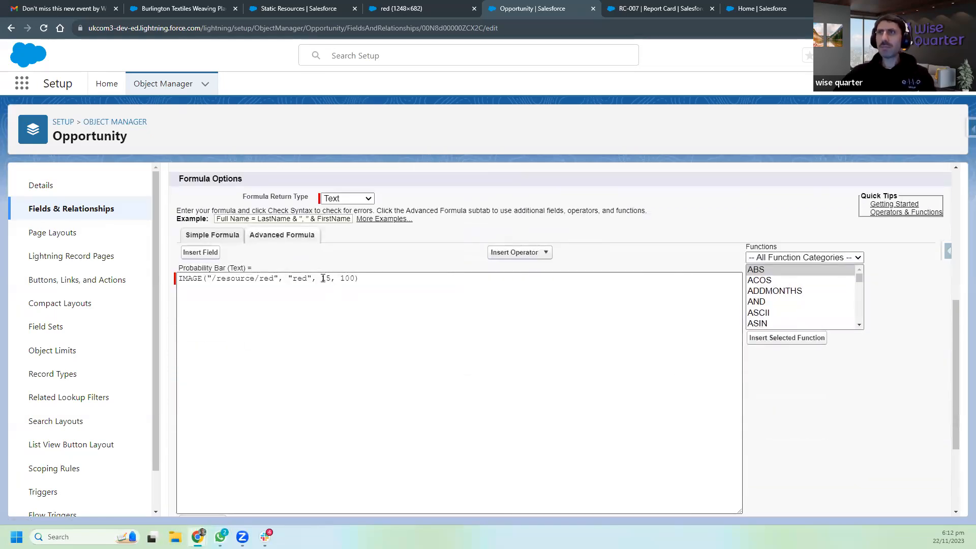
Set the height argument of the Probability Bar's IMAGE formula to 20.
{"action": "double_click", "coordinate": [323, 278]}
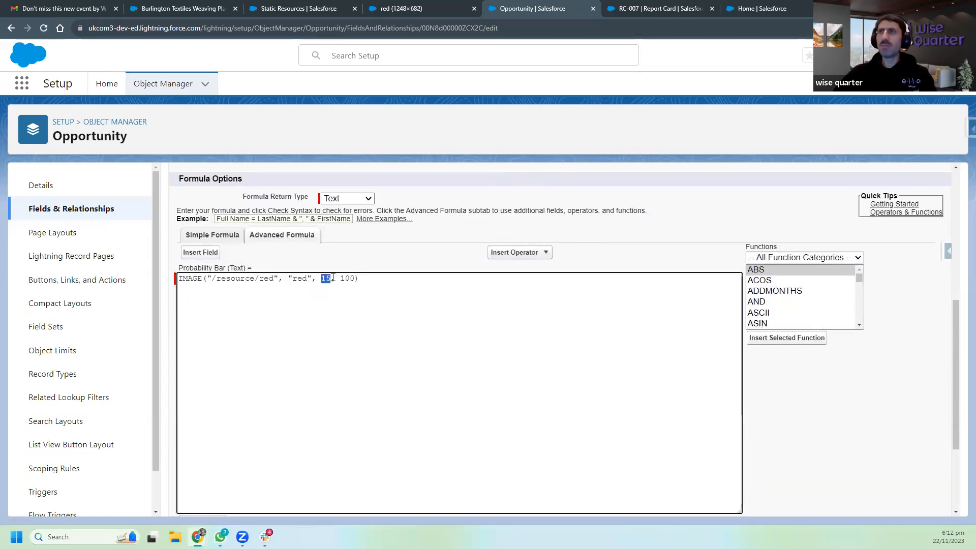
{"action": "mouse_move", "coordinate": [340, 280]}
{"action": "left_mouse_down"}
{"action": "mouse_move", "coordinate": [356, 279]}
{"action": "mouse_move", "coordinate": [331, 278]}
{"action": "left_mouse_up"}
{"action": "left_click", "coordinate": [321, 279]}
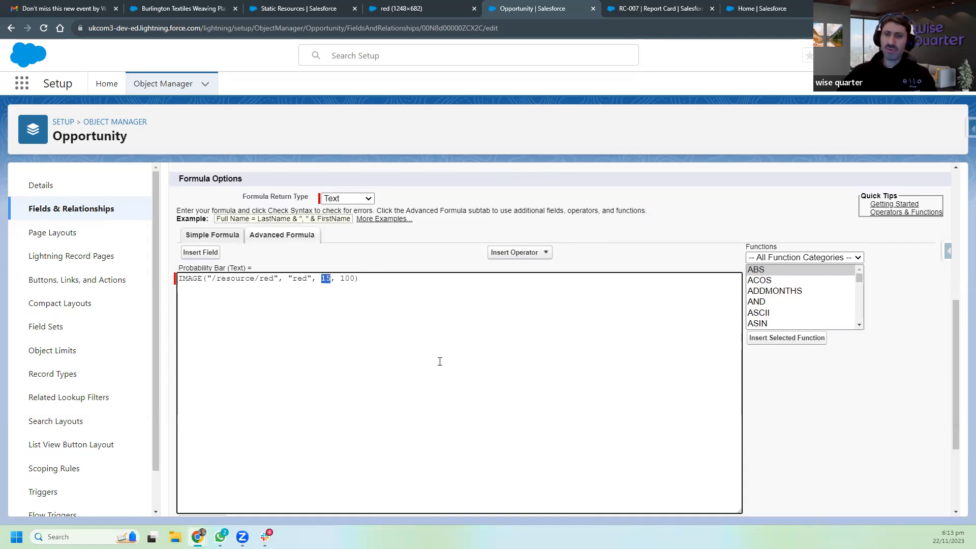
{"action": "type", "text": "18"}
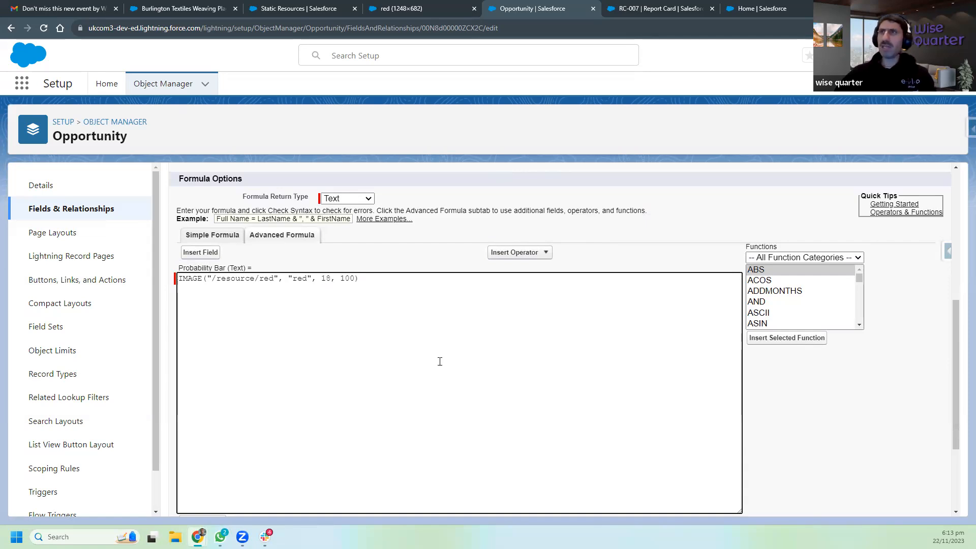
{"action": "key", "text": "BackSpace"}
{"action": "key", "text": "BackSpace"}
{"action": "type", "text": "20"}
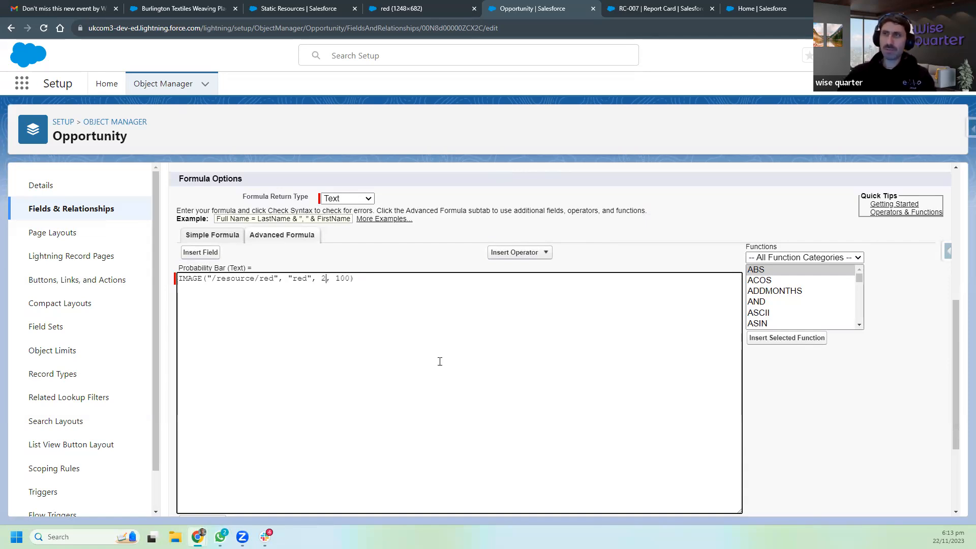
Make the IMAGE width argument Probability * 100 by inserting the opportunity's Probability (%) field and a multiplication operator before 100.
{"action": "left_click_drag", "start_coordinate": [342, 279], "coordinate": [356, 279]}
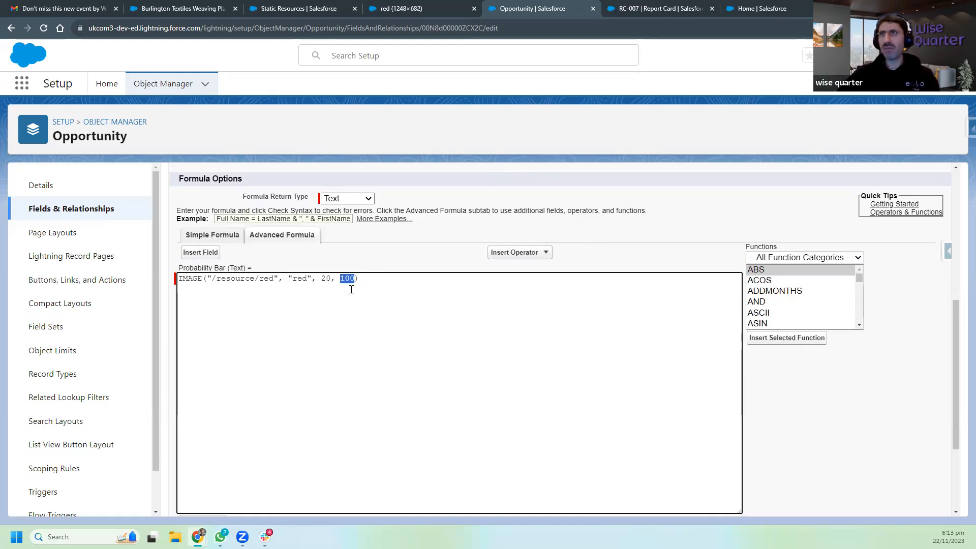
{"action": "left_click", "coordinate": [203, 253]}
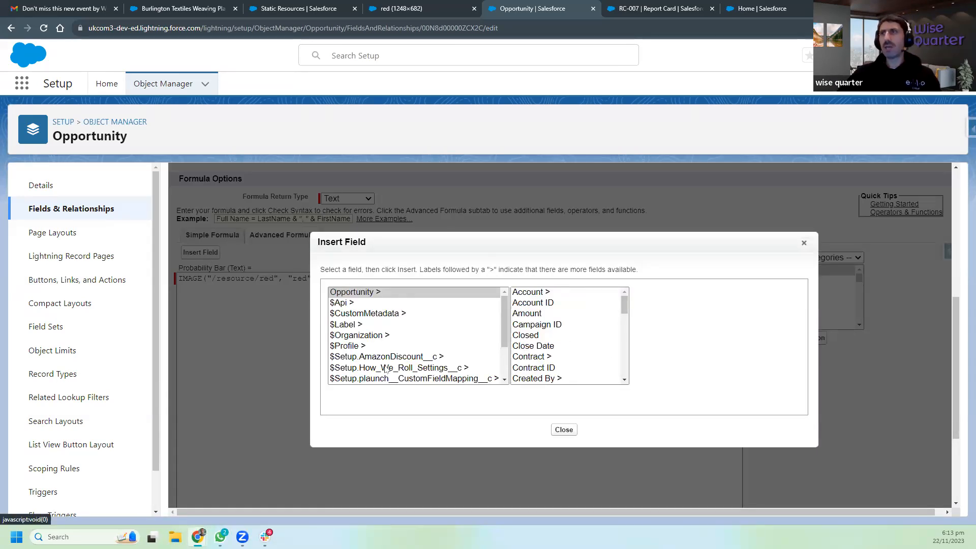
{"action": "scroll", "coordinate": [578, 350], "scroll_direction": "down", "scroll_amount": 6}
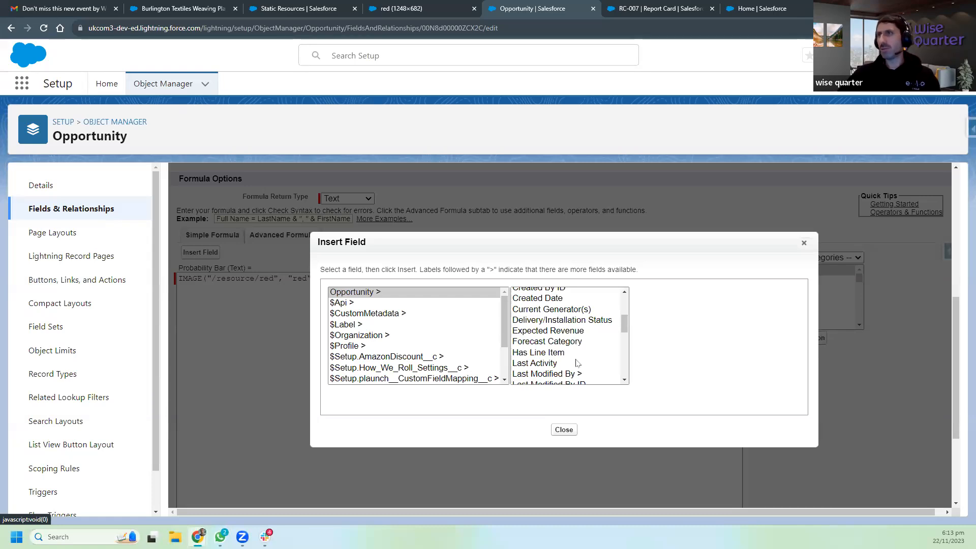
{"action": "scroll", "coordinate": [578, 364], "scroll_direction": "down", "scroll_amount": 2}
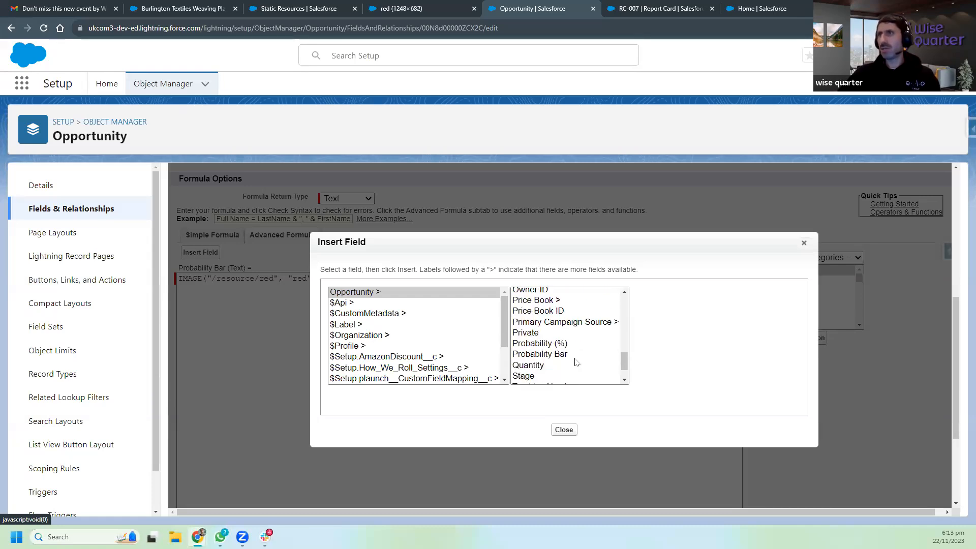
{"action": "left_click", "coordinate": [541, 346]}
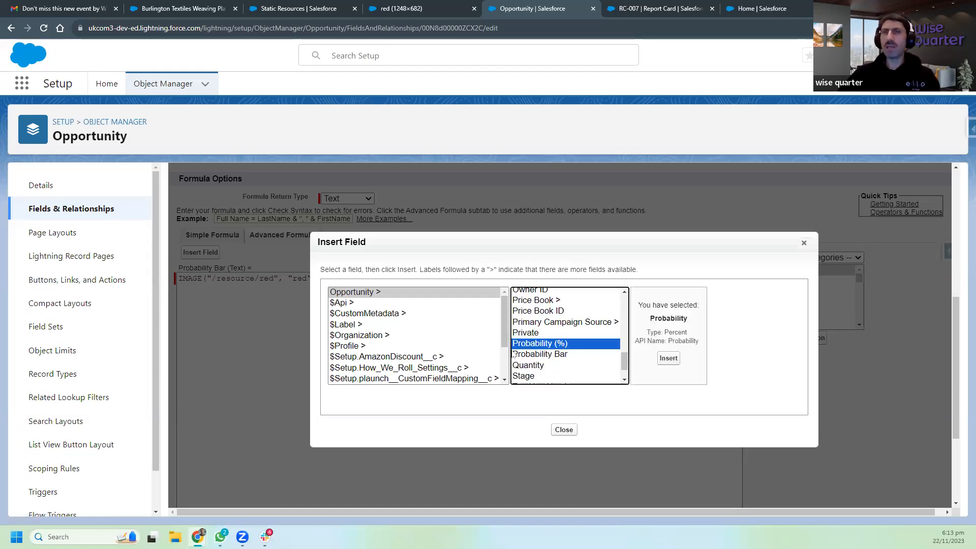
{"action": "left_click", "coordinate": [669, 358]}
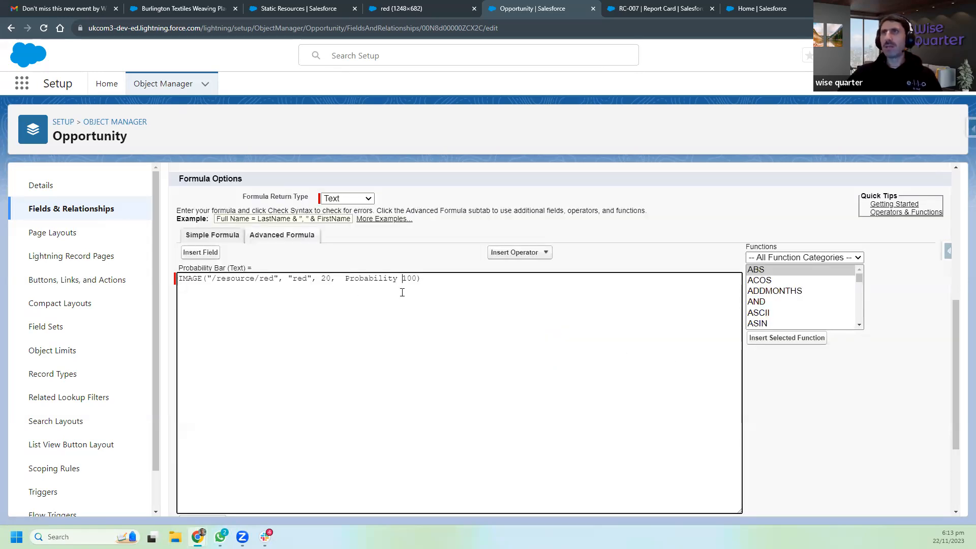
{"action": "double_click", "coordinate": [381, 279]}
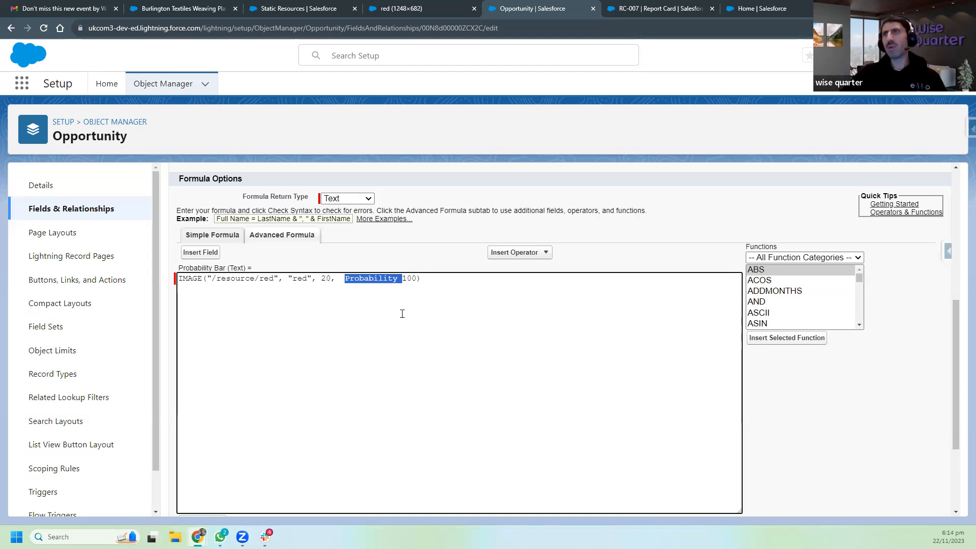
{"action": "left_click", "coordinate": [402, 280]}
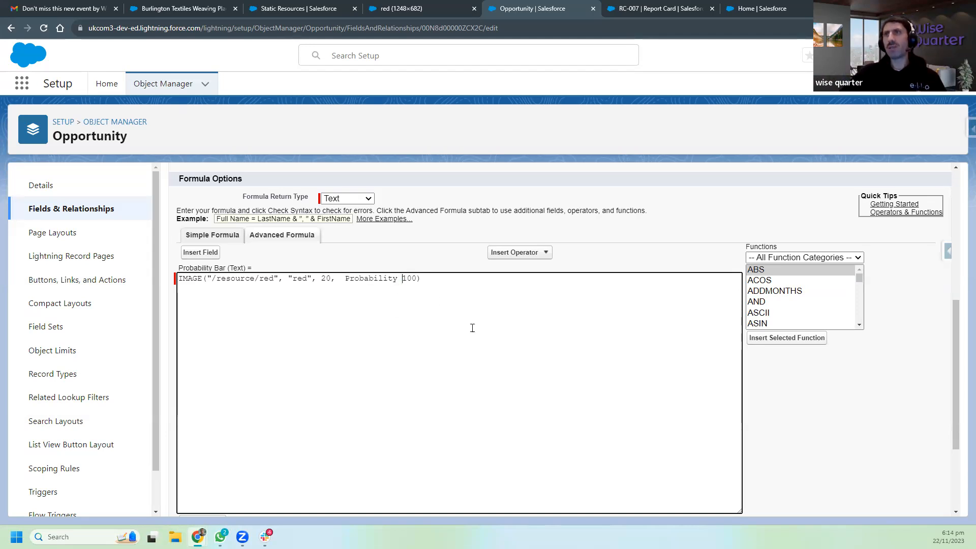
{"action": "type", "text": "*"}
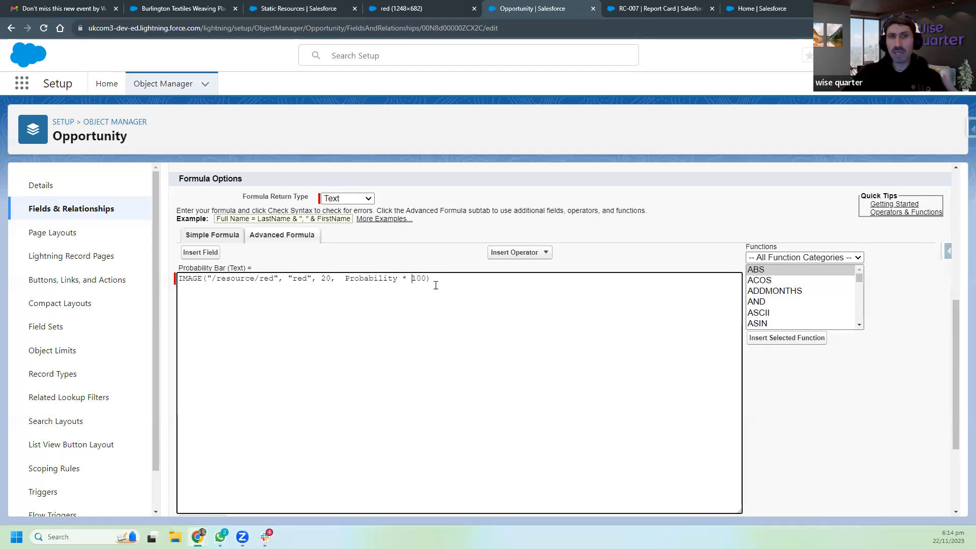
{"action": "double_click", "coordinate": [327, 278]}
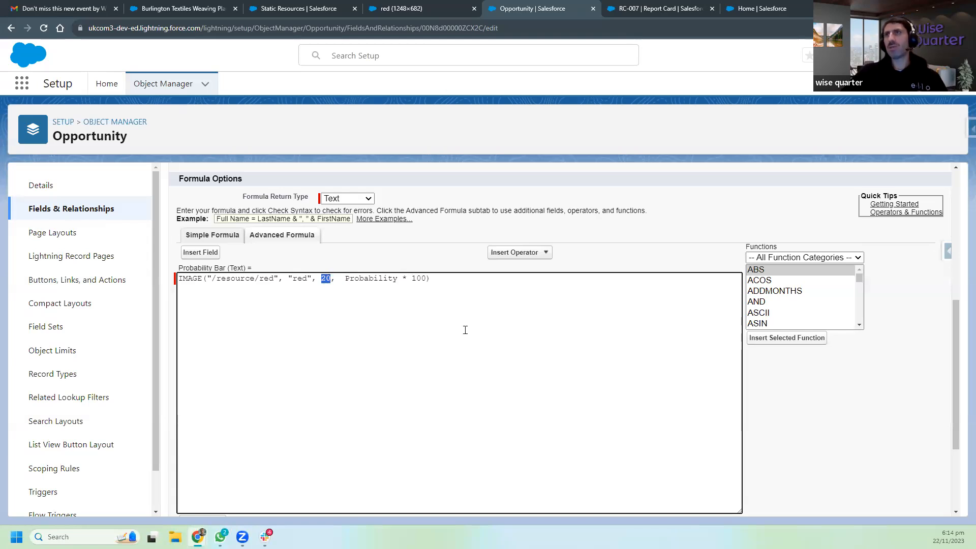
Save the Probability Bar formula and examine the bar in the Burlington Textiles Weaving Plant Generator opportunity's details.
{"action": "scroll", "coordinate": [360, 312], "scroll_direction": "down", "scroll_amount": 3}
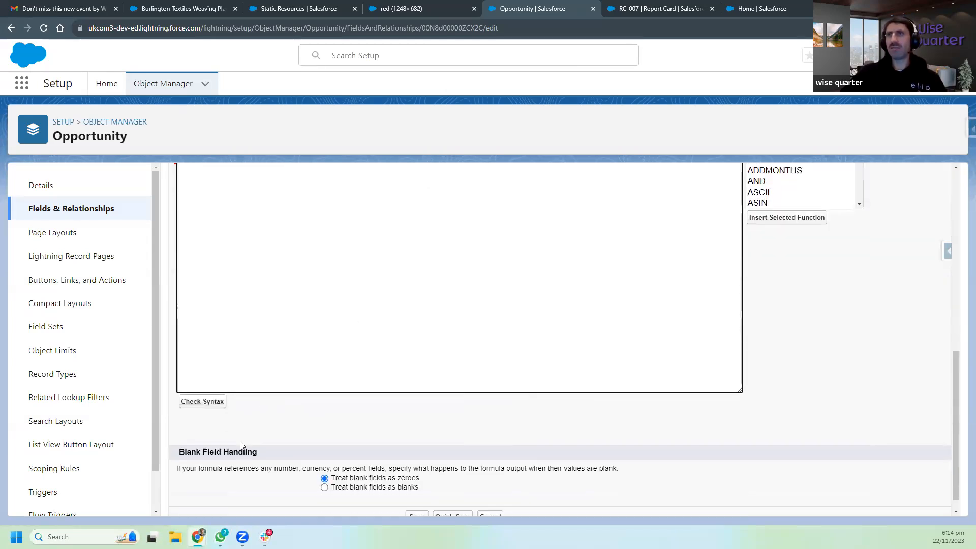
{"action": "left_click", "coordinate": [414, 499]}
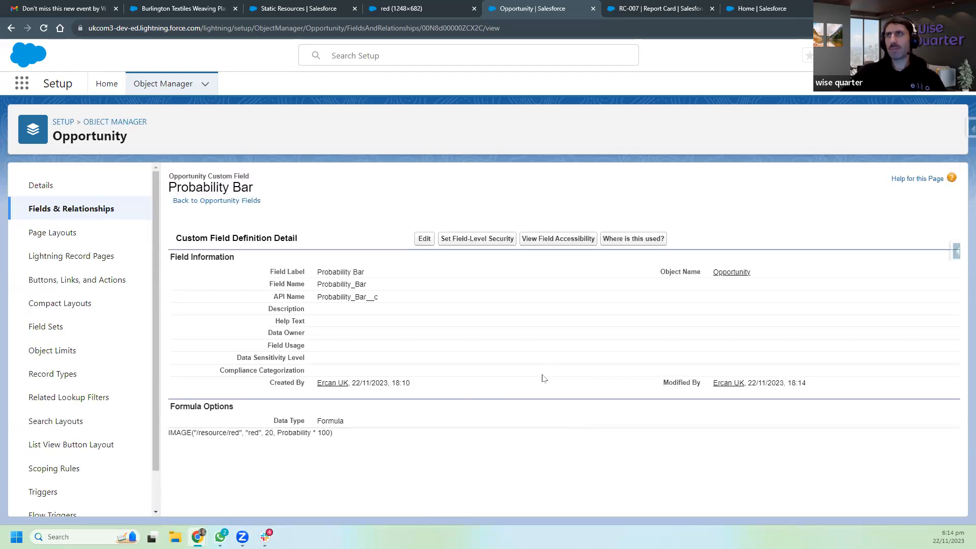
{"action": "left_click", "coordinate": [178, 10]}
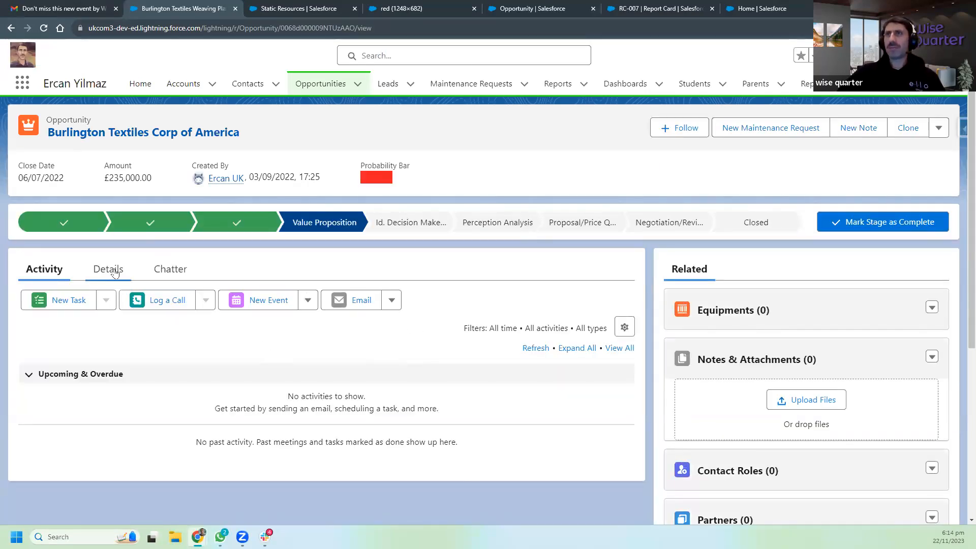
{"action": "left_click", "coordinate": [115, 273]}
{"action": "scroll", "coordinate": [432, 365], "scroll_direction": "down", "scroll_amount": 2}
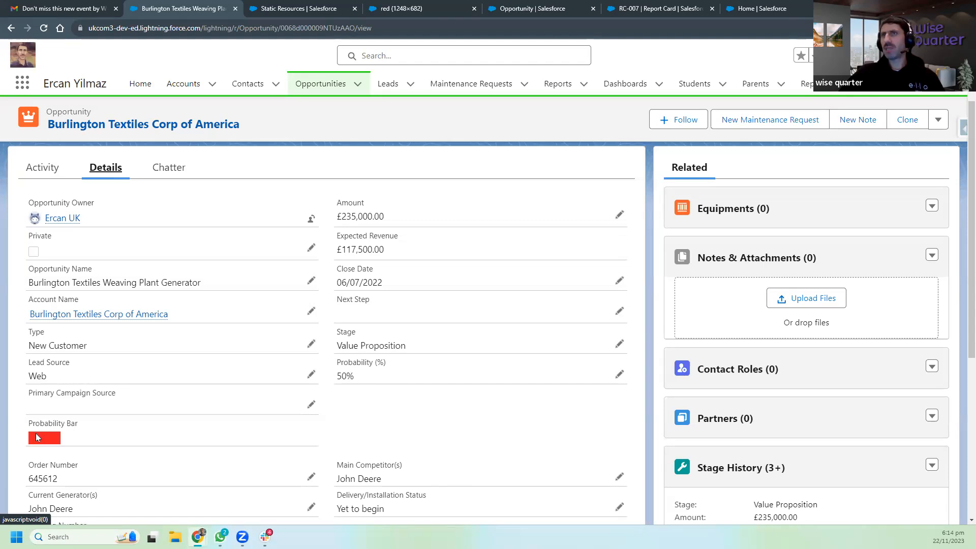
Duplicate the browser tab showing the Opportunity object's Probability Bar custom field definition.
{"action": "left_click", "coordinate": [553, 8]}
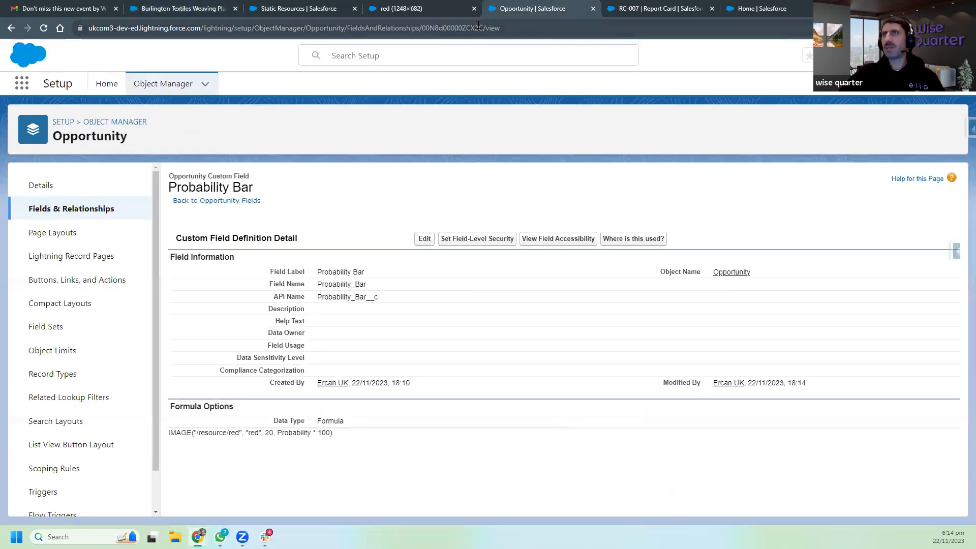
{"action": "right_click", "coordinate": [532, 5]}
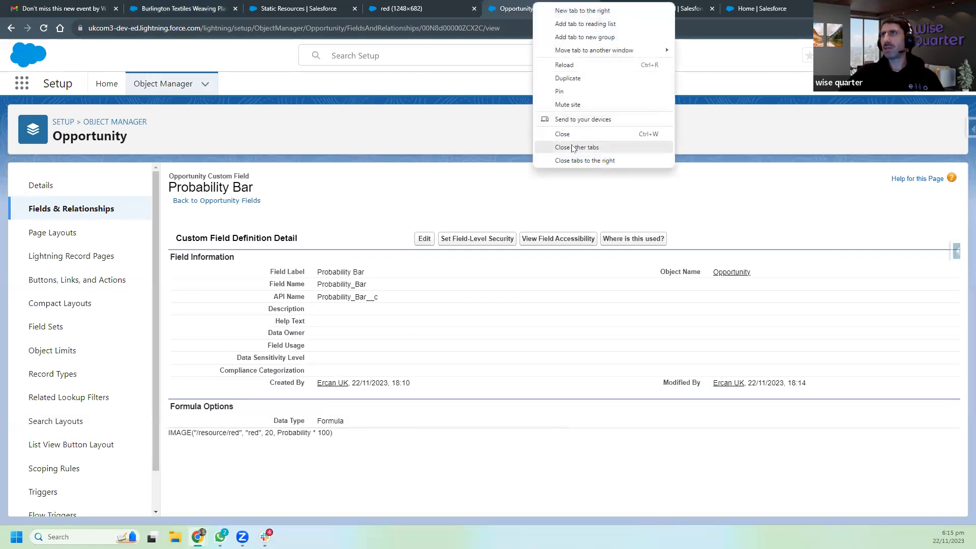
{"action": "left_click", "coordinate": [568, 78]}
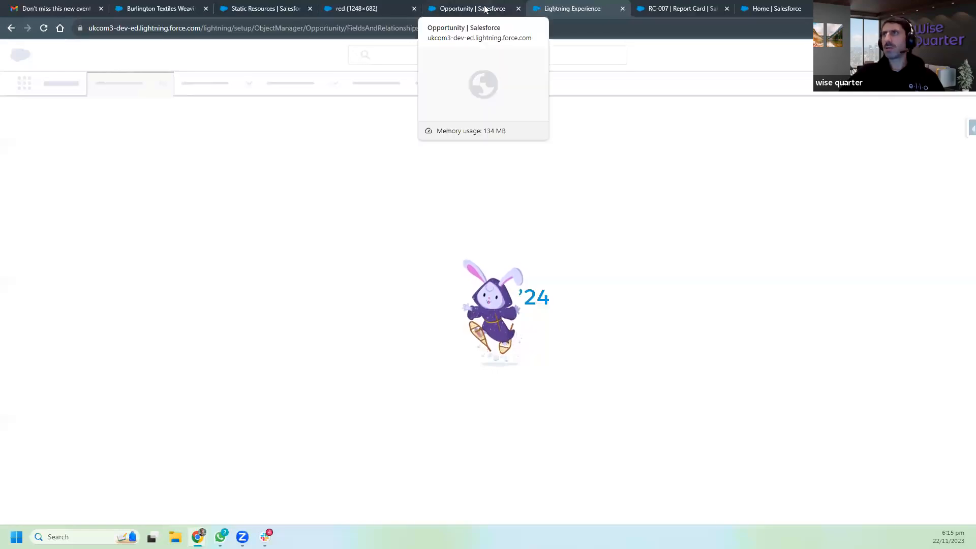
Check which Opportunity page layout is assigned to each profile, and return to the object's list of page layouts.
{"action": "left_click", "coordinate": [485, 9]}
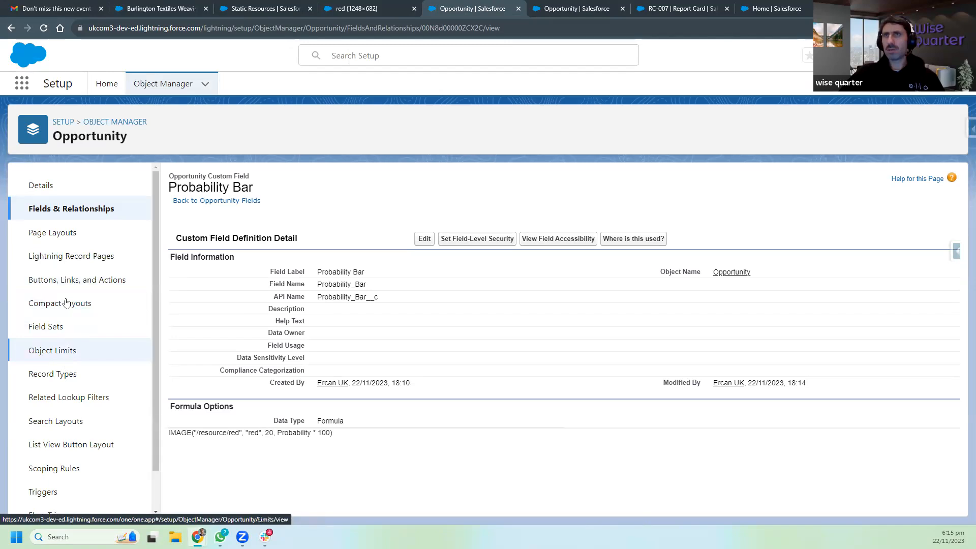
{"action": "left_click", "coordinate": [55, 235]}
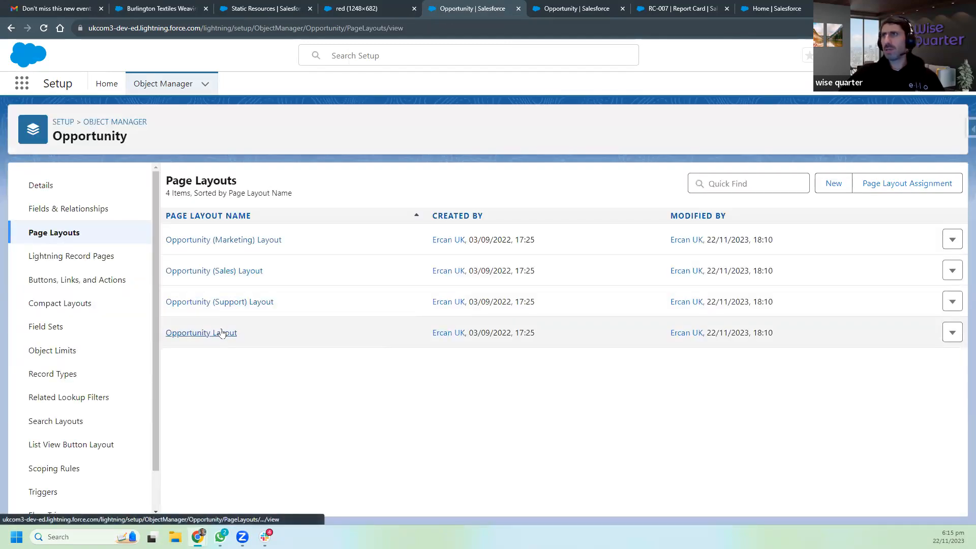
{"action": "left_click", "coordinate": [890, 185]}
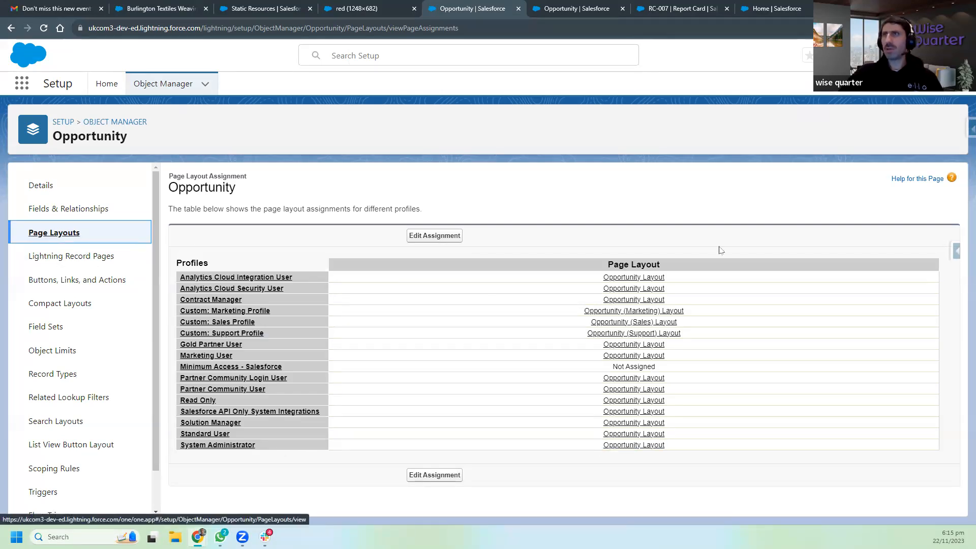
{"action": "left_click", "coordinate": [54, 232]}
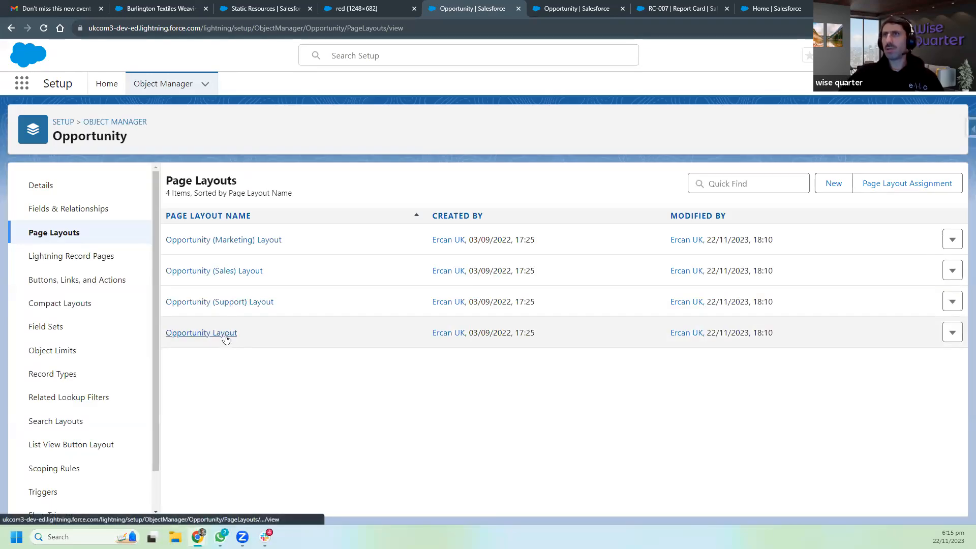
Move the Probability Bar field directly below Probability (%) in the Opportunity Layout and save the layout.
{"action": "left_click", "coordinate": [225, 336]}
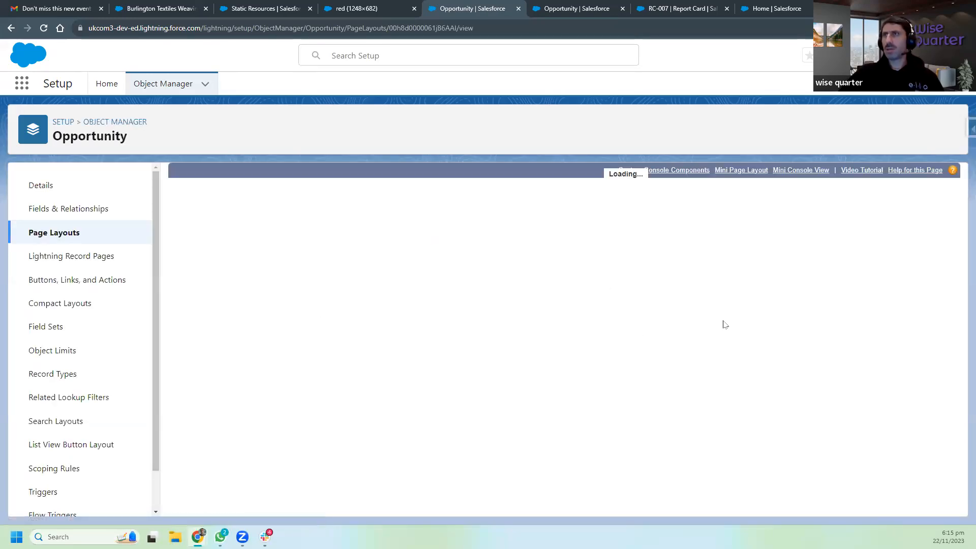
{"action": "scroll", "coordinate": [515, 336], "scroll_direction": "down", "scroll_amount": 5}
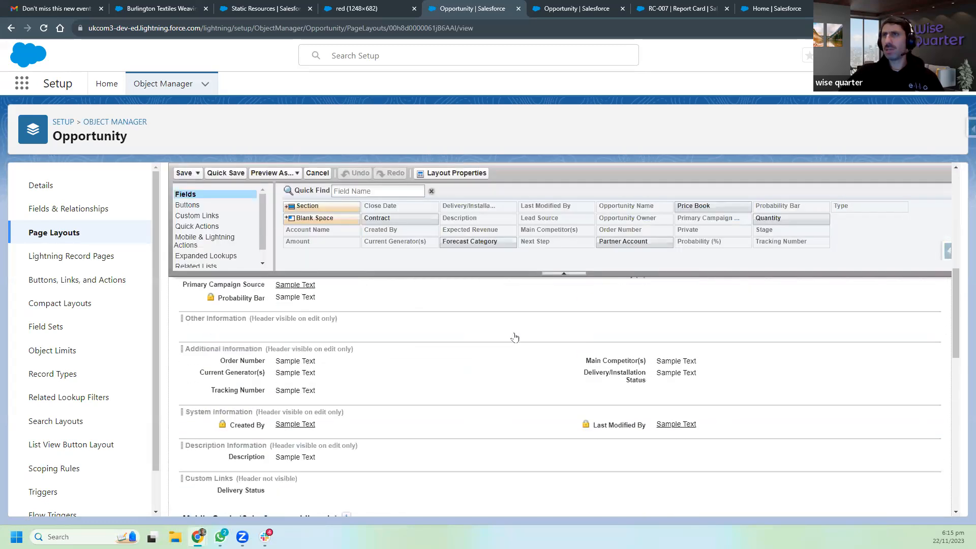
{"action": "scroll", "coordinate": [514, 338], "scroll_direction": "up", "scroll_amount": 3}
{"action": "left_click_drag", "start_coordinate": [283, 382], "coordinate": [663, 362]}
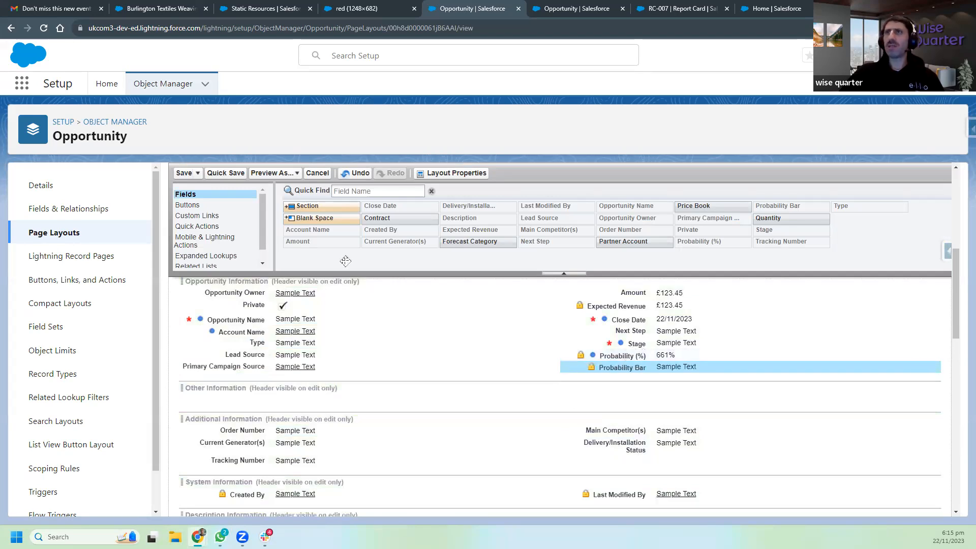
{"action": "left_click", "coordinate": [184, 173]}
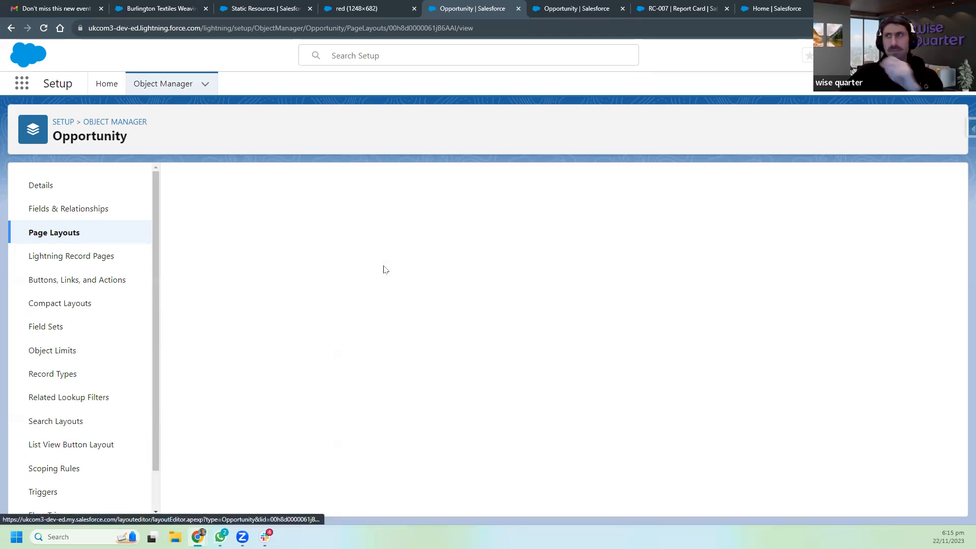
Reload the Burlington Textiles opportunity and examine where the Probability Bar sits in its details.
{"action": "left_click", "coordinate": [158, 8]}
{"action": "left_click", "coordinate": [44, 28]}
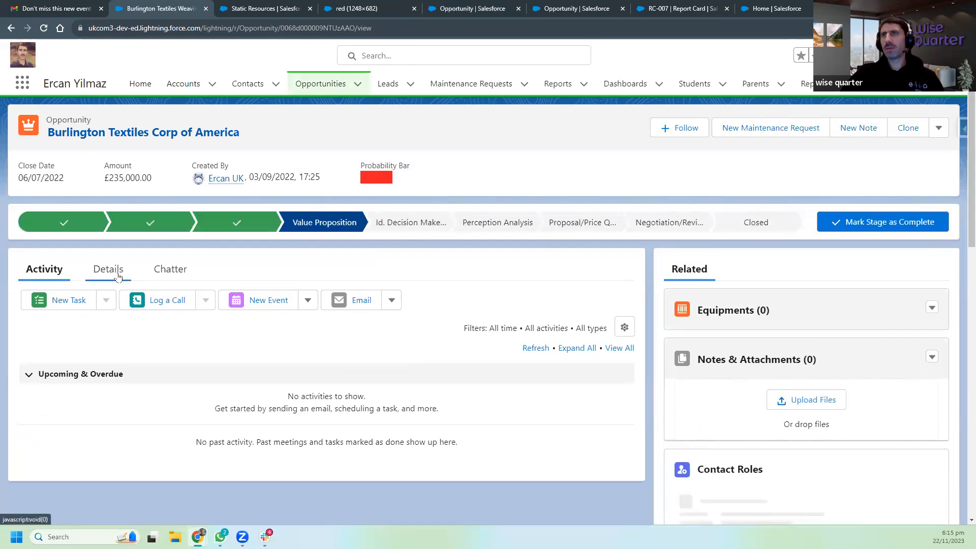
{"action": "left_click", "coordinate": [115, 273]}
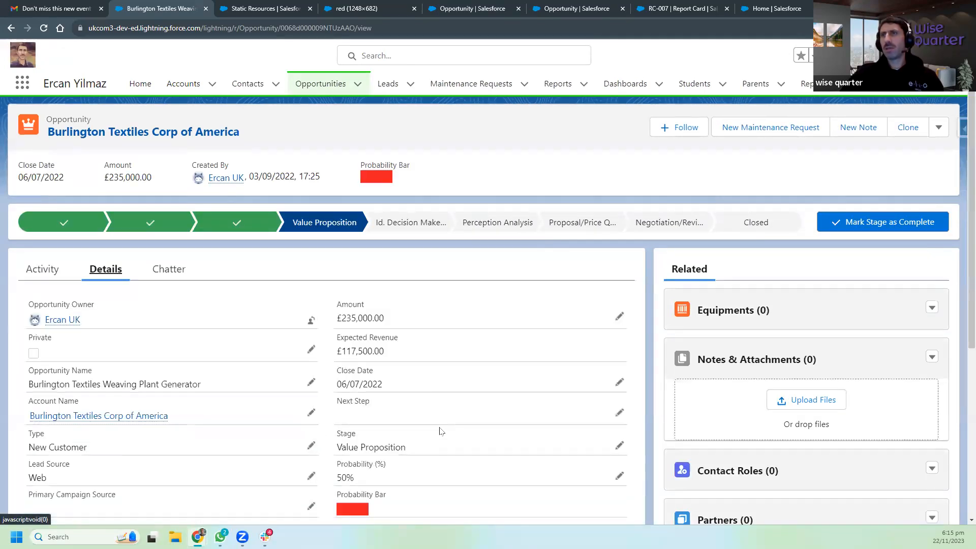
{"action": "scroll", "coordinate": [356, 385], "scroll_direction": "down", "scroll_amount": 2}
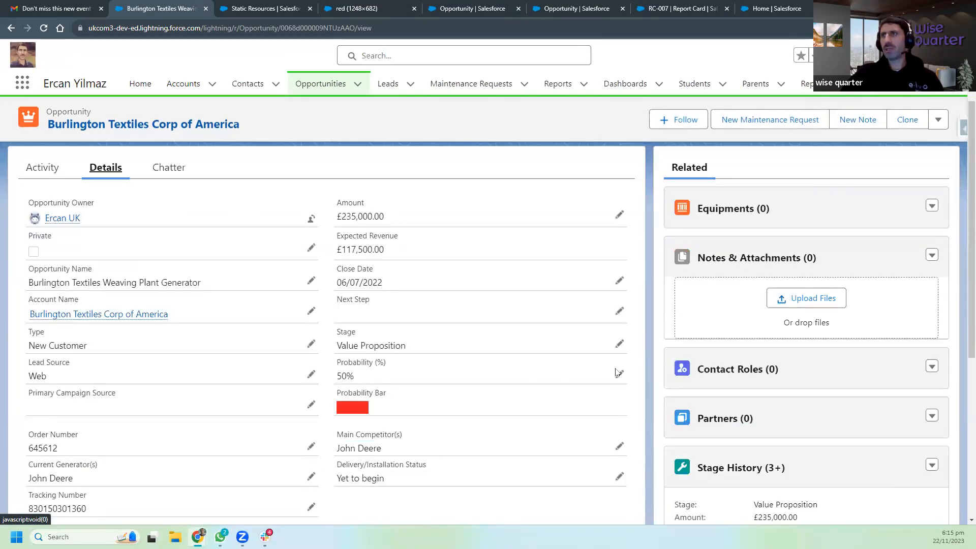
Set the opportunity's Probability (%) to 20, save the record and check the Probability Bar in the header.
{"action": "left_click_drag", "start_coordinate": [354, 383], "coordinate": [338, 386]}
{"action": "type", "text": "20"}
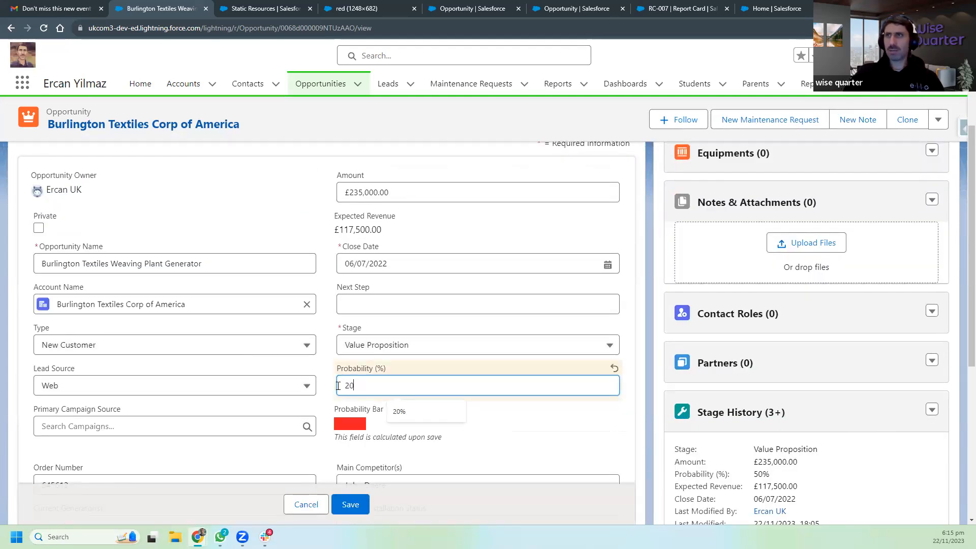
{"action": "left_click", "coordinate": [352, 510]}
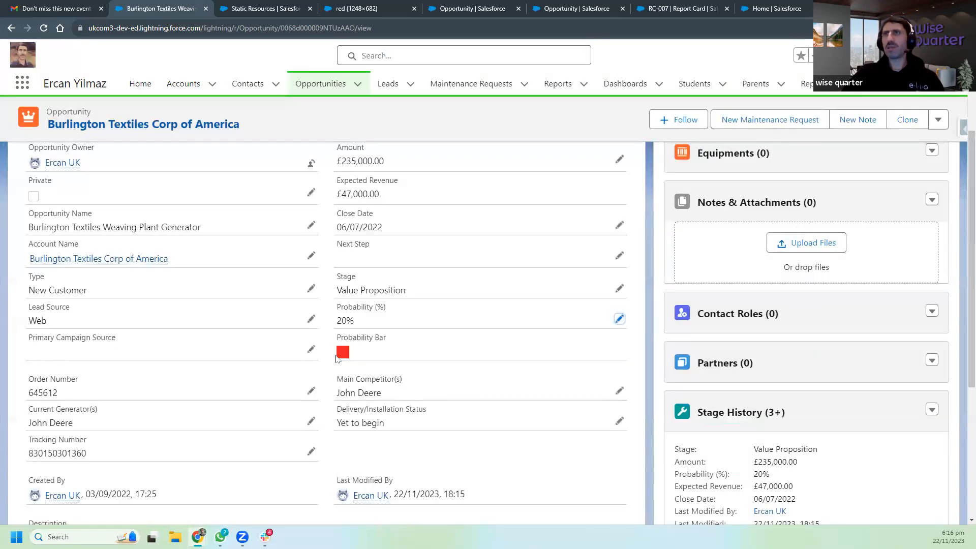
{"action": "scroll", "coordinate": [397, 369], "scroll_direction": "up", "scroll_amount": 3}
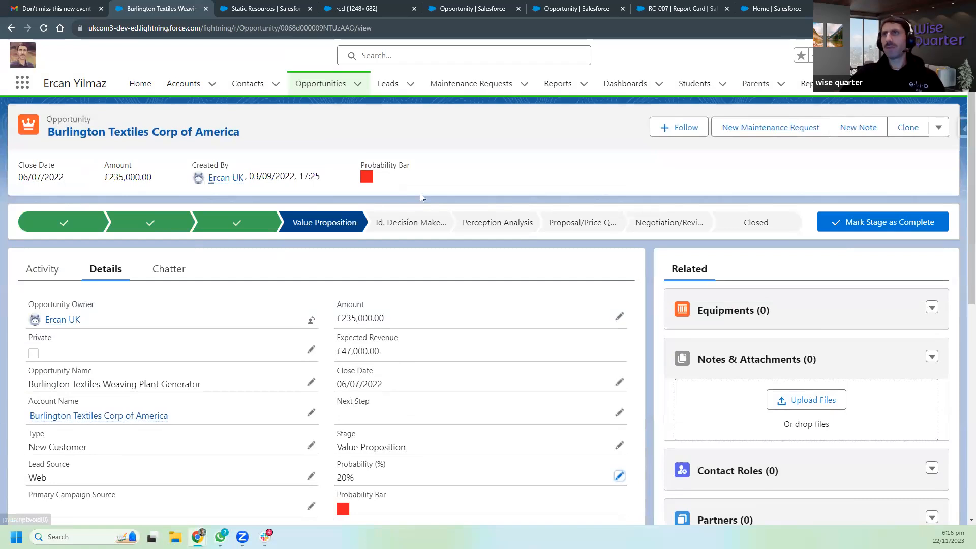
Set the opportunity's current stage to Prospecting and complete the stages one by one up to Negotiation/Review.
{"action": "left_click", "coordinate": [65, 222]}
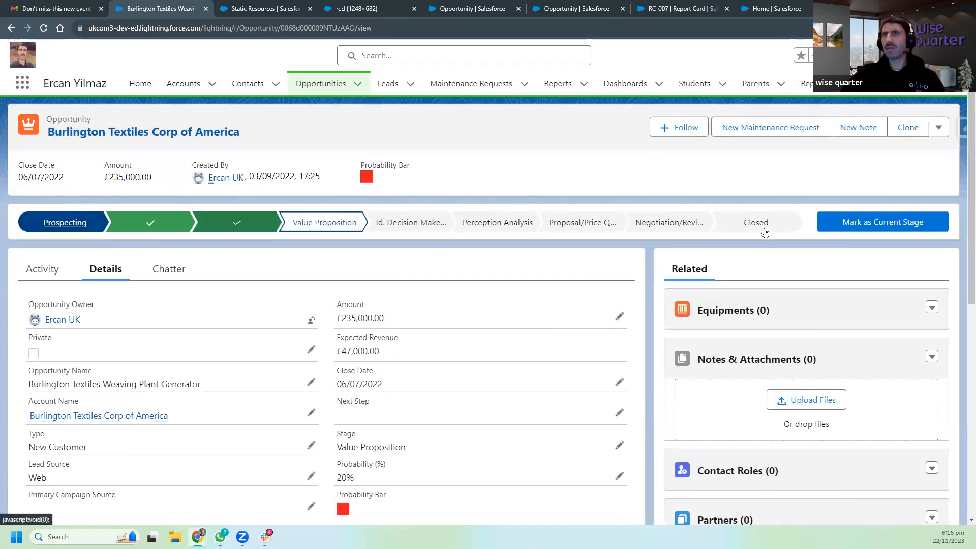
{"action": "left_click", "coordinate": [862, 219]}
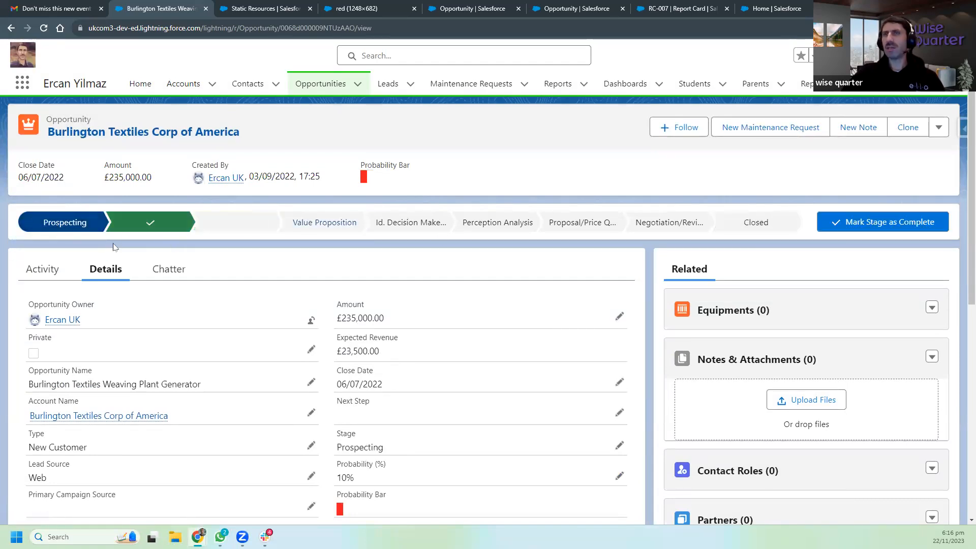
{"action": "mouse_move", "coordinate": [66, 221]}
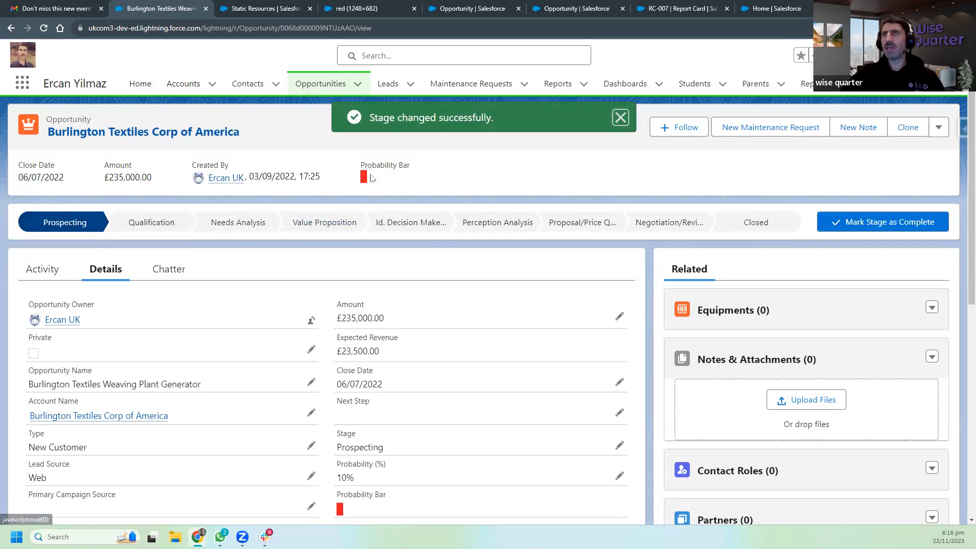
{"action": "left_click", "coordinate": [868, 220]}
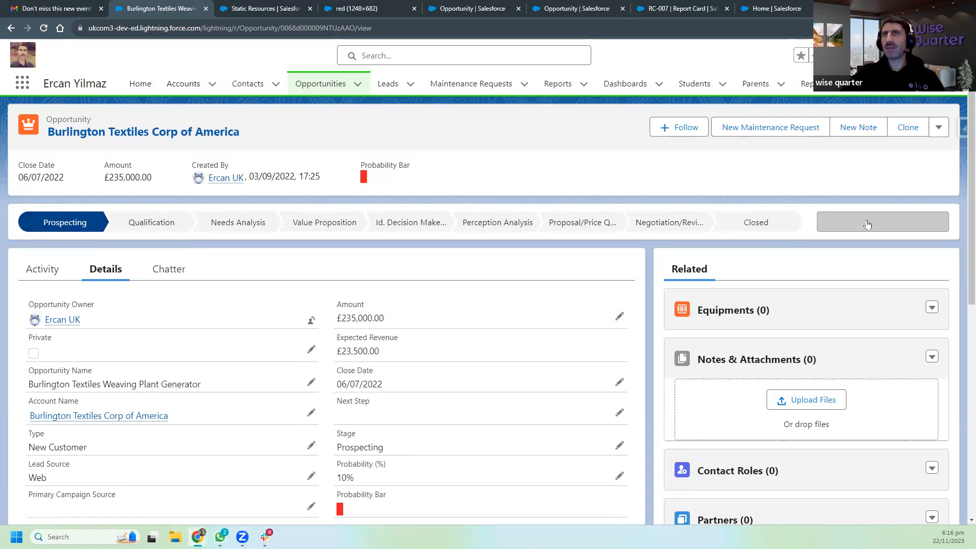
{"action": "left_click", "coordinate": [868, 223]}
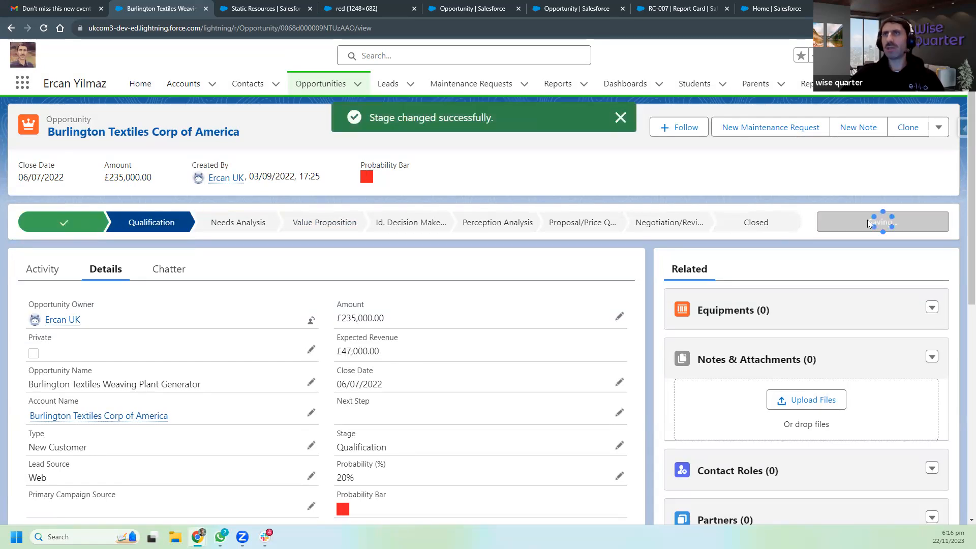
{"action": "left_click", "coordinate": [868, 223]}
{"action": "left_click", "coordinate": [868, 224]}
{"action": "left_click", "coordinate": [868, 222]}
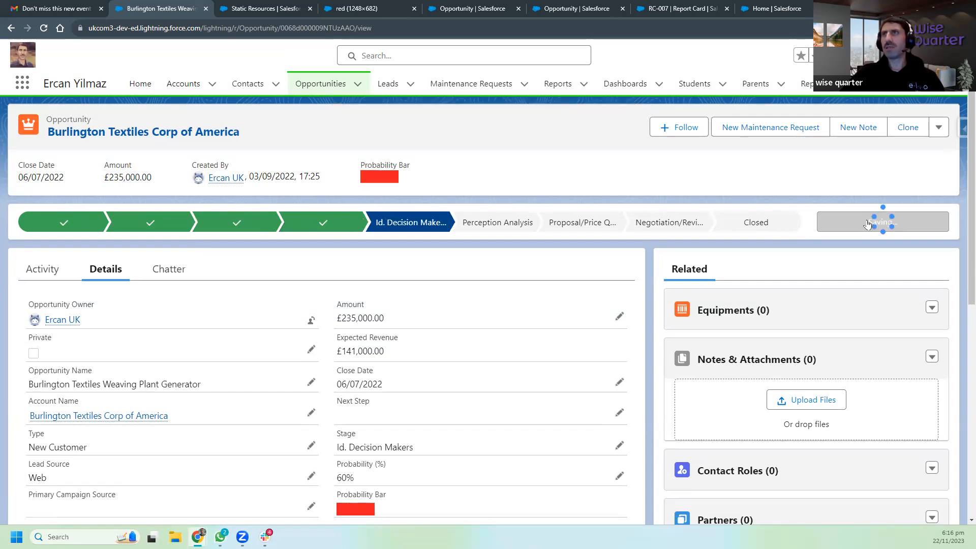
{"action": "left_click", "coordinate": [867, 223]}
{"action": "left_click", "coordinate": [867, 224]}
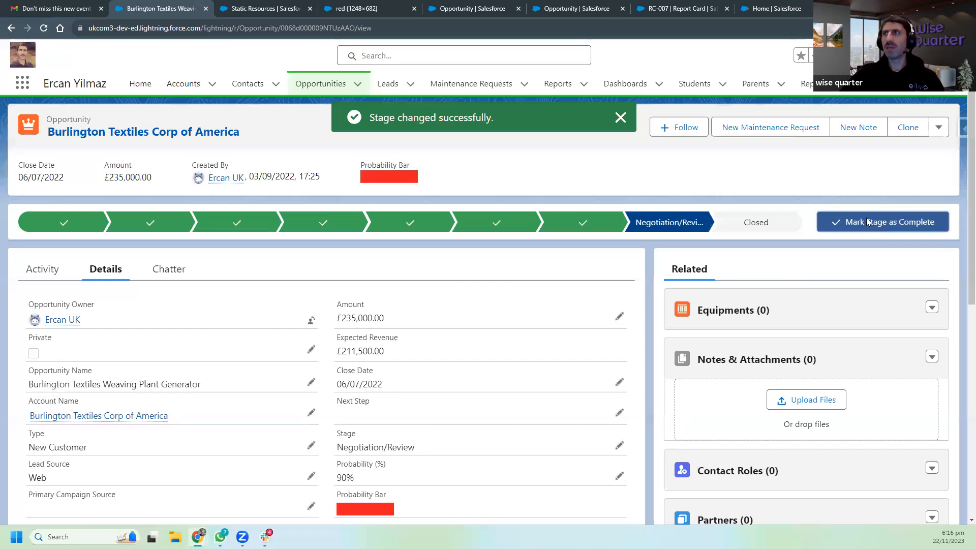
Close the opportunity as Closed Won and save, and set its current stage back to Value Proposition.
{"action": "left_click", "coordinate": [867, 223]}
{"action": "left_click", "coordinate": [510, 281]}
{"action": "left_click", "coordinate": [402, 305]}
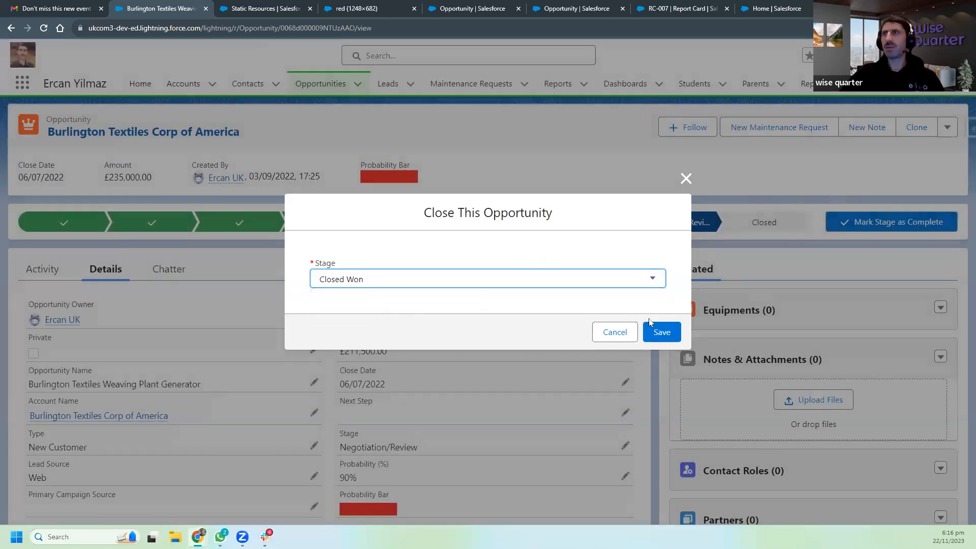
{"action": "left_click", "coordinate": [663, 332]}
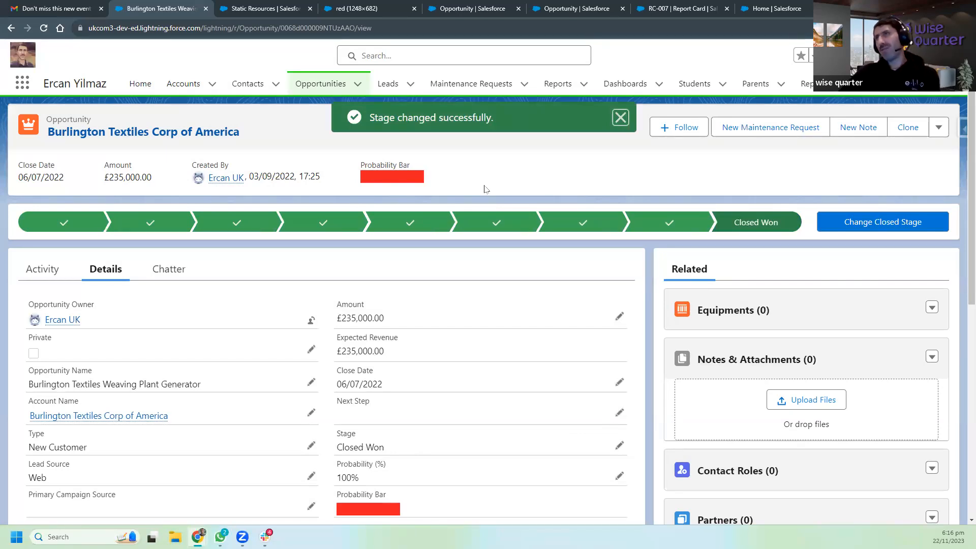
{"action": "left_click", "coordinate": [344, 225]}
{"action": "left_click", "coordinate": [852, 222]}
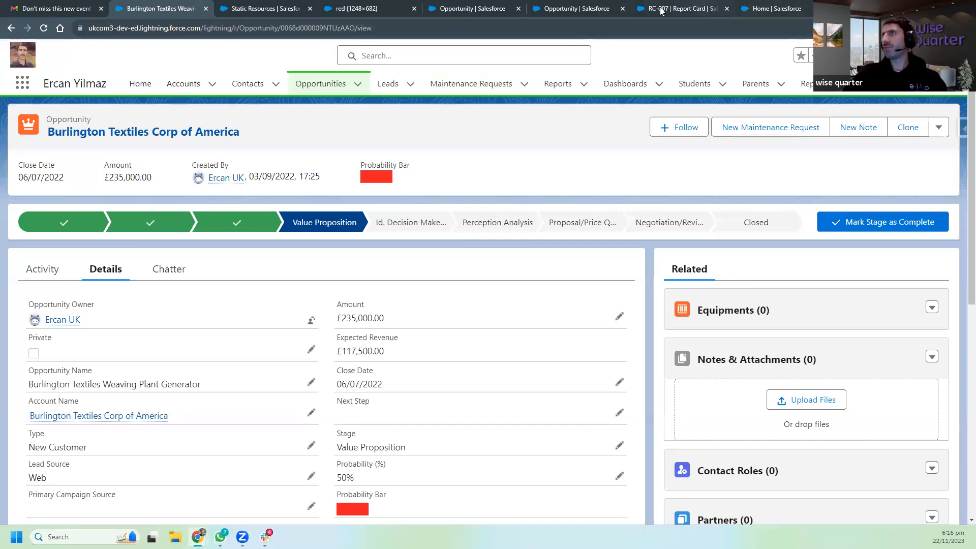
Open the RC-007 report card and examine its average bar as a reference for the Probability Bar.
{"action": "left_click", "coordinate": [493, 8]}
{"action": "left_click", "coordinate": [379, 12]}
{"action": "left_click", "coordinate": [477, 9]}
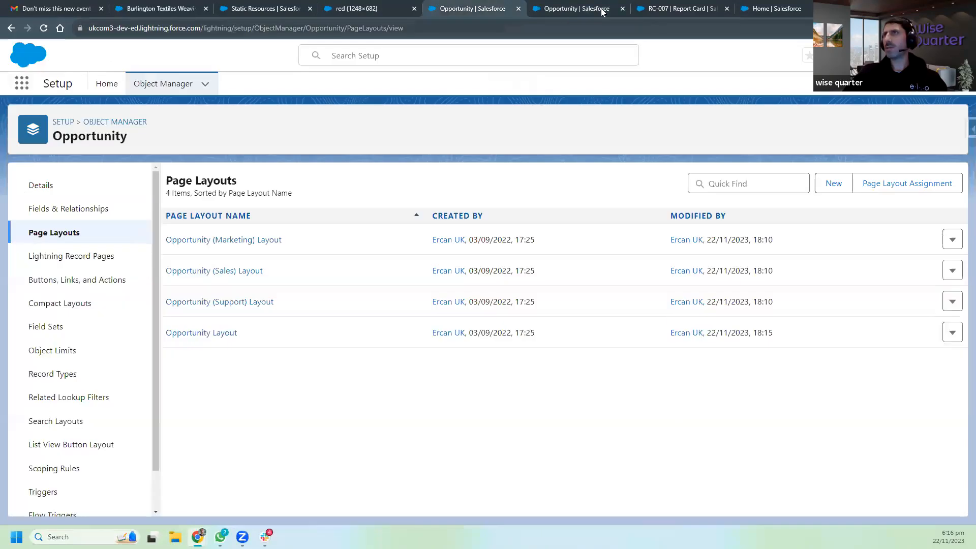
{"action": "left_click", "coordinate": [689, 10]}
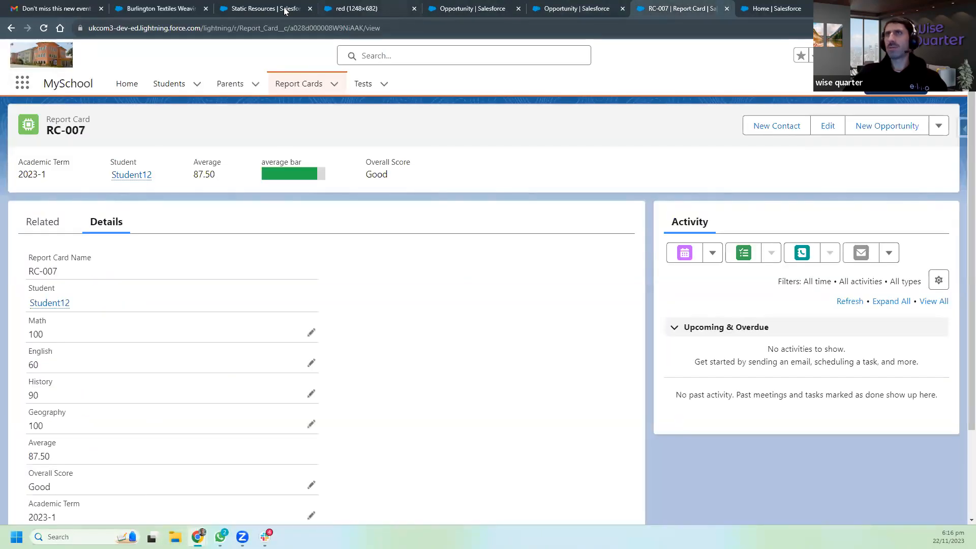
Append & and a second copy of IMAGE("/resource/red", "red", 20, Probability * 100) on new lines of the Probability Bar formula.
{"action": "left_click", "coordinate": [561, 8]}
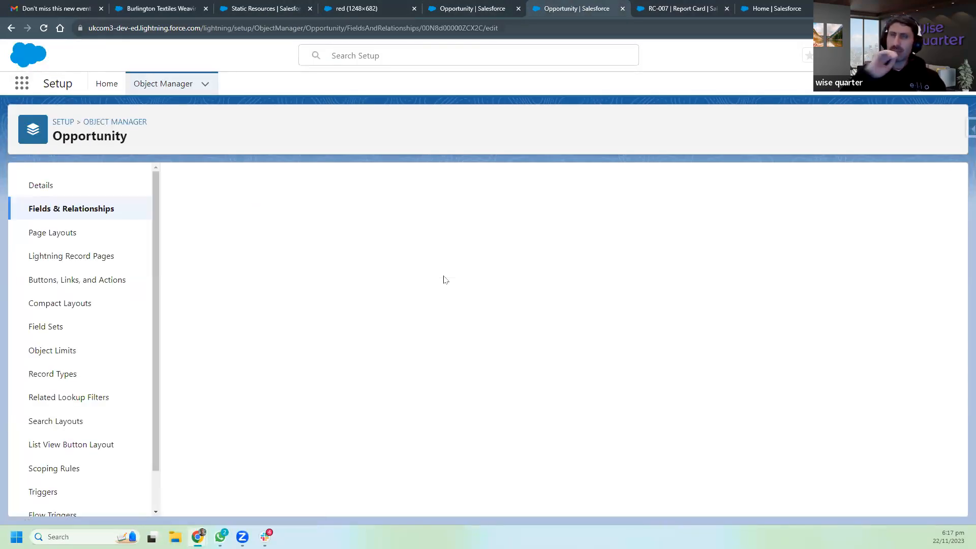
{"action": "scroll", "coordinate": [417, 325], "scroll_direction": "down", "scroll_amount": 6}
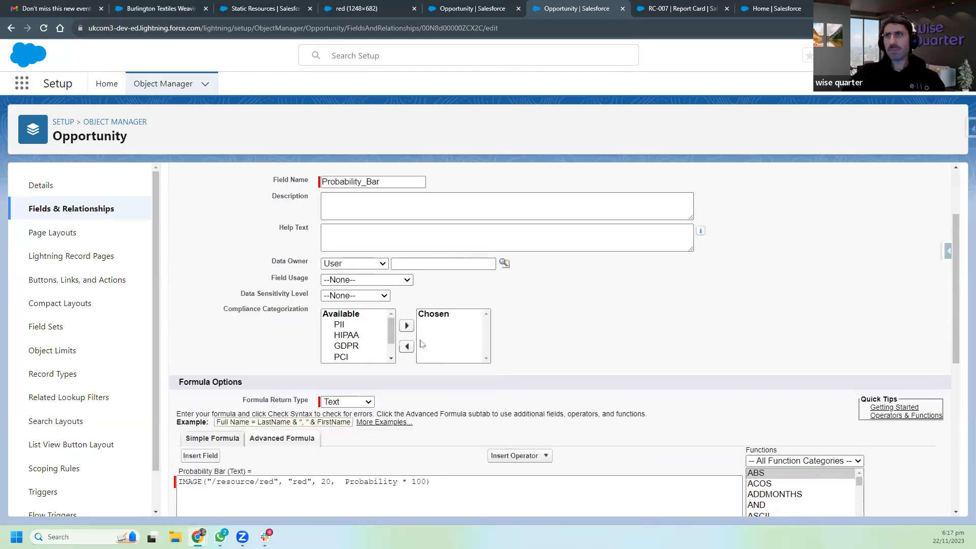
{"action": "left_click", "coordinate": [432, 278]}
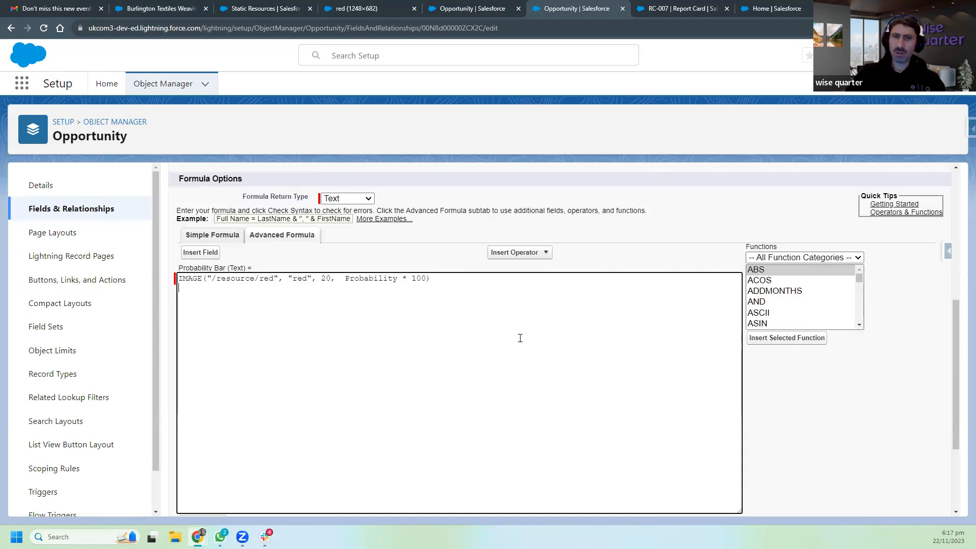
{"action": "type", "text": "&"}
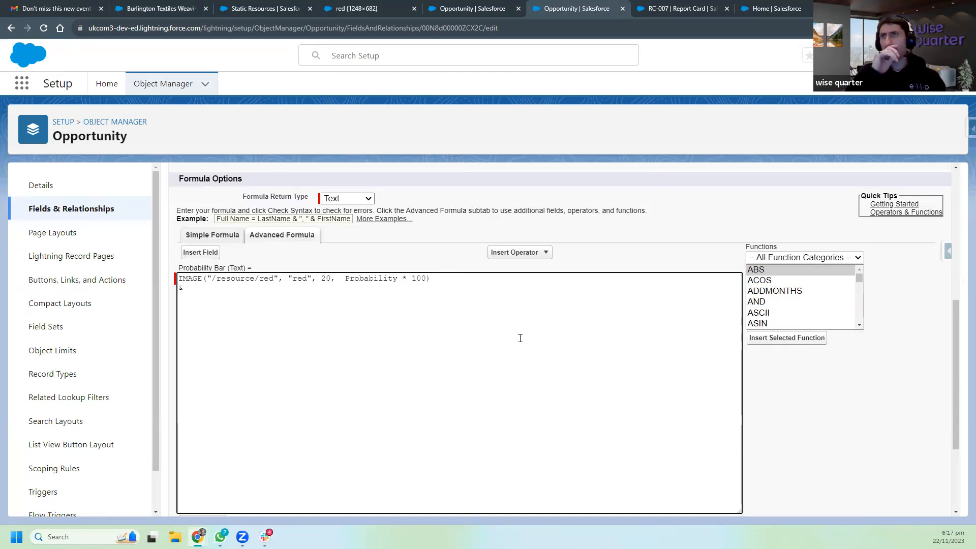
{"action": "key", "text": "Return"}
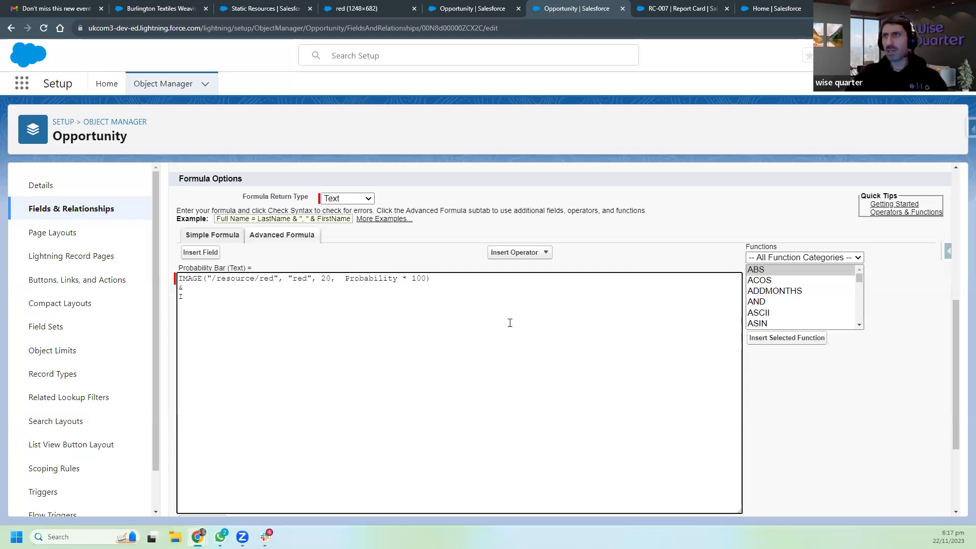
{"action": "left_click_drag", "start_coordinate": [433, 277], "coordinate": [177, 301]}
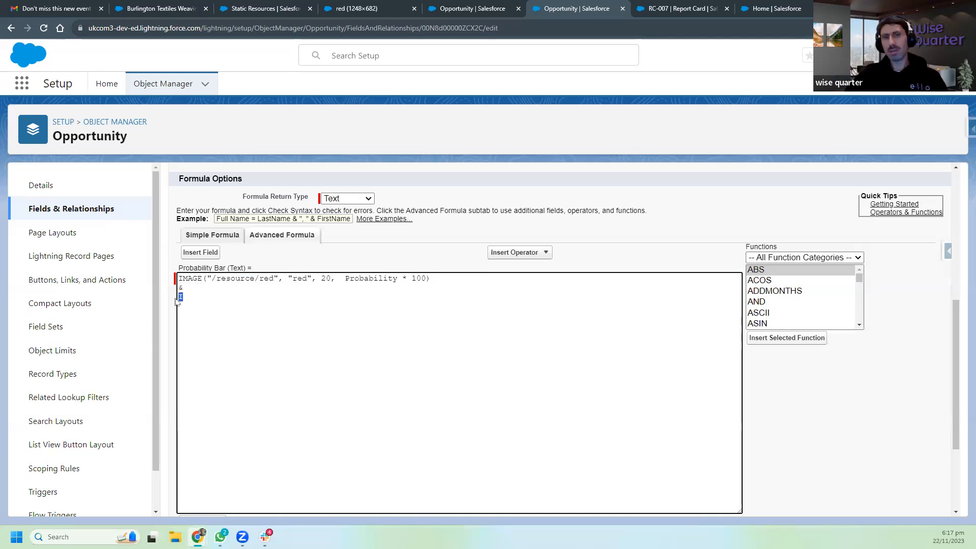
{"action": "type", "text": "IMAGE(\"/resource/red\", \"red\", 20,  Probability * 100)"}
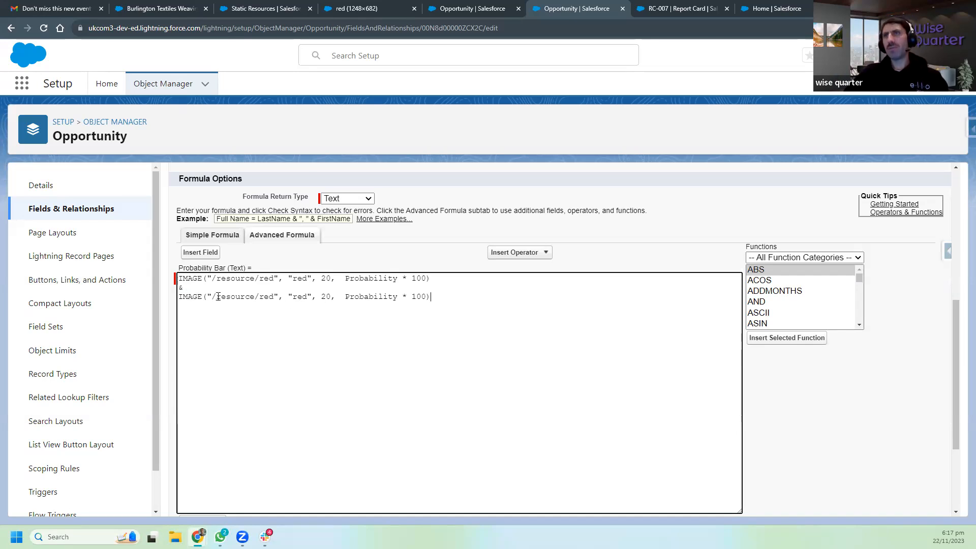
Change the second IMAGE expression's resource path to /resource/grey and its alternate text to "grey".
{"action": "left_click", "coordinate": [274, 296]}
{"action": "key", "text": "BackSpace"}
{"action": "key", "text": "BackSpace"}
{"action": "key", "text": "BackSpace"}
{"action": "type", "text": "grey"}
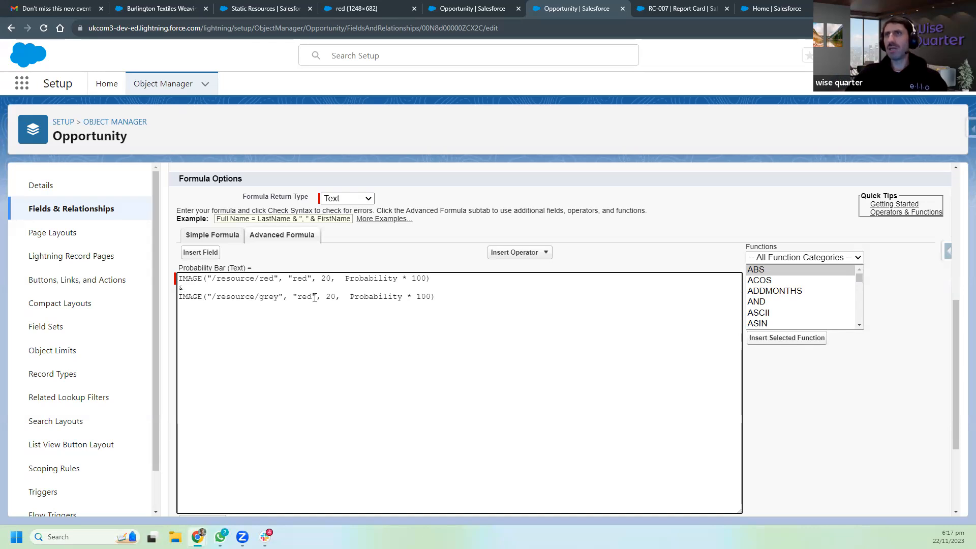
{"action": "left_click_drag", "start_coordinate": [309, 297], "coordinate": [300, 299]}
{"action": "type", "text": "grey"}
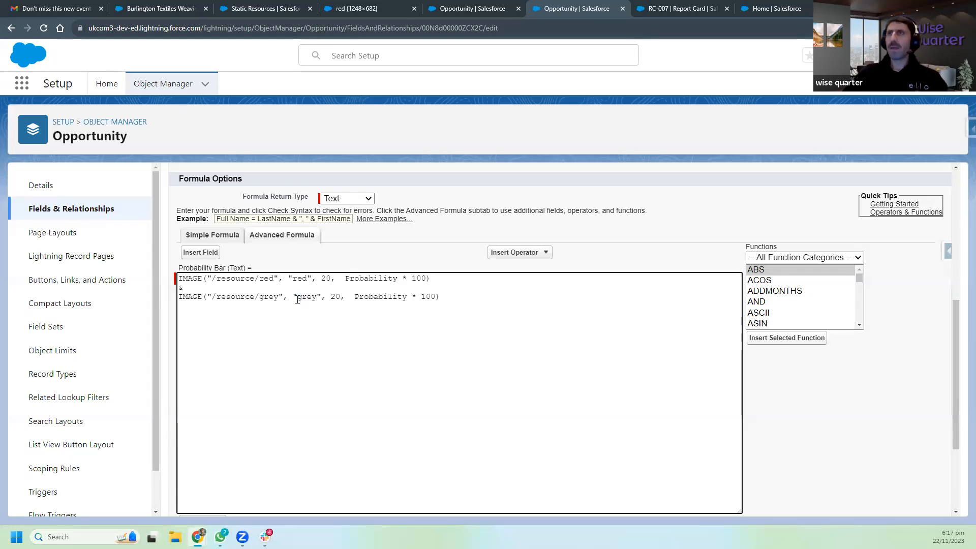
Set the grey image's width expression to 100 - Probability * 100.
{"action": "left_click_drag", "start_coordinate": [351, 298], "coordinate": [436, 300]}
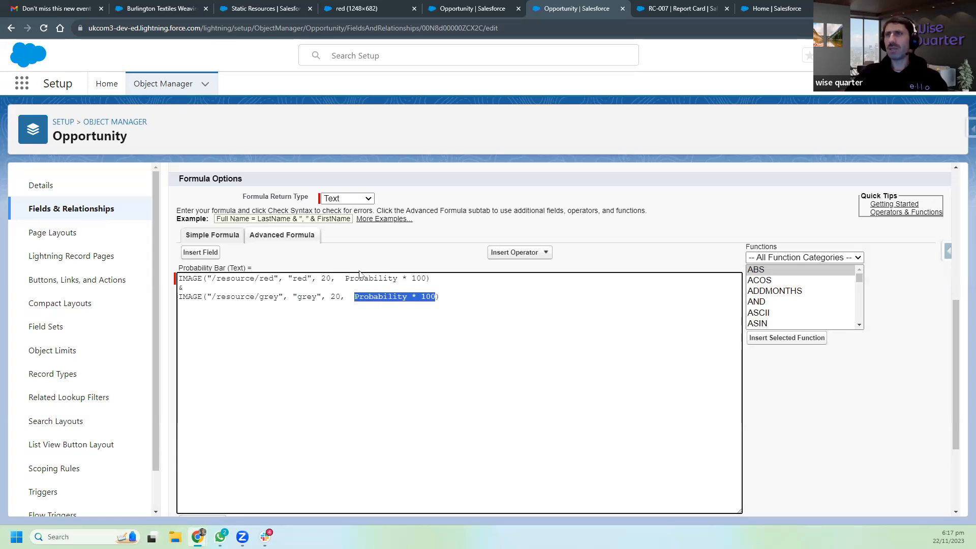
{"action": "left_click", "coordinate": [350, 298]}
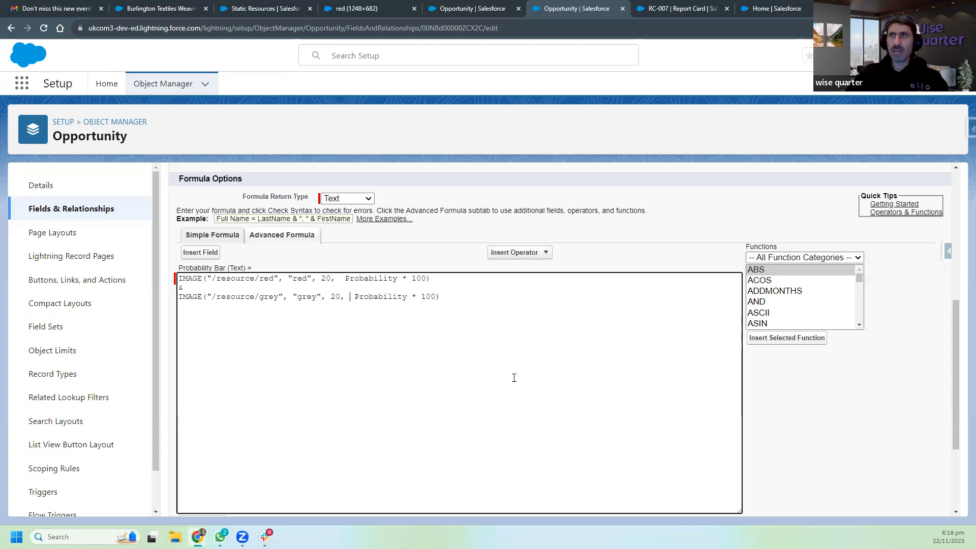
{"action": "type", "text": "1"}
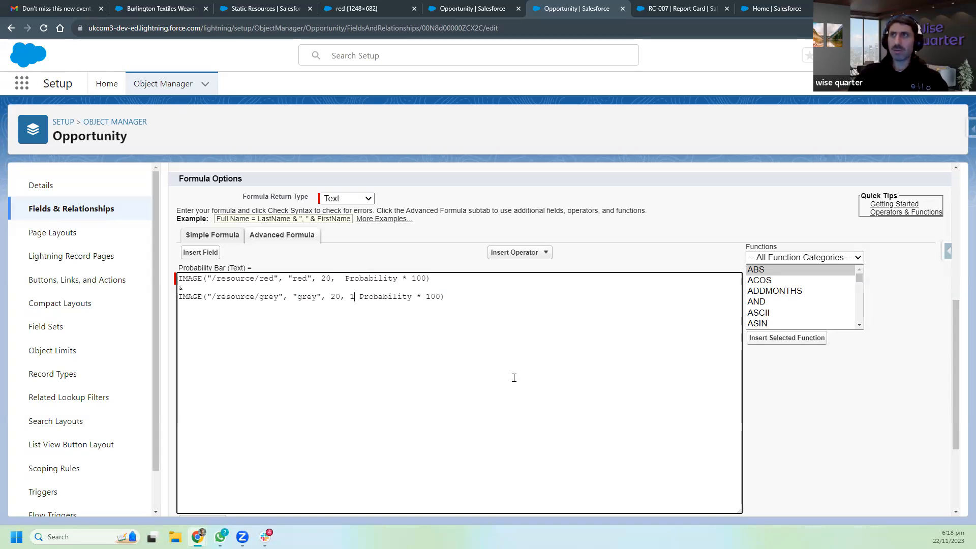
{"action": "type", "text": "00"}
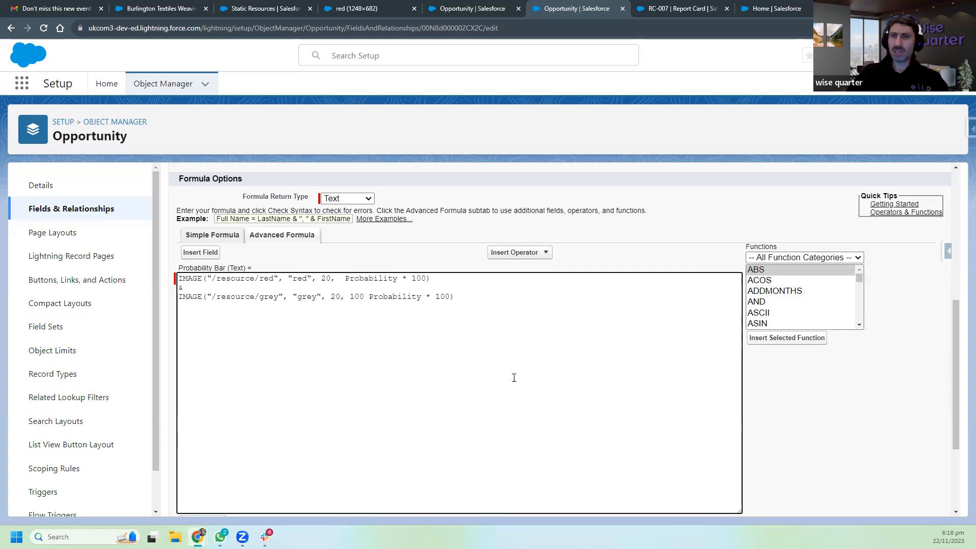
{"action": "type", "text": " -"}
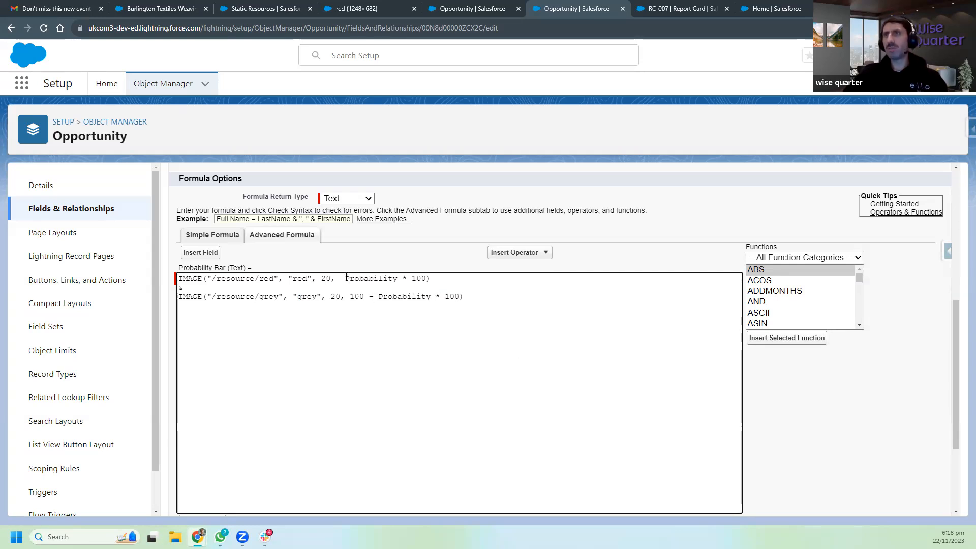
Compare the width expressions of the red and grey images in the formula.
{"action": "left_click_drag", "start_coordinate": [346, 278], "coordinate": [428, 278]}
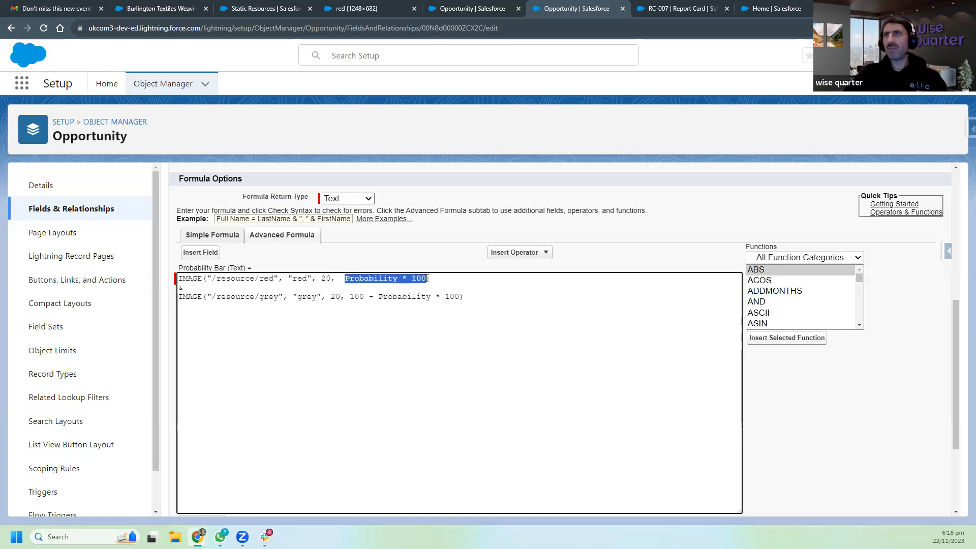
{"action": "left_click_drag", "start_coordinate": [351, 296], "coordinate": [461, 297]}
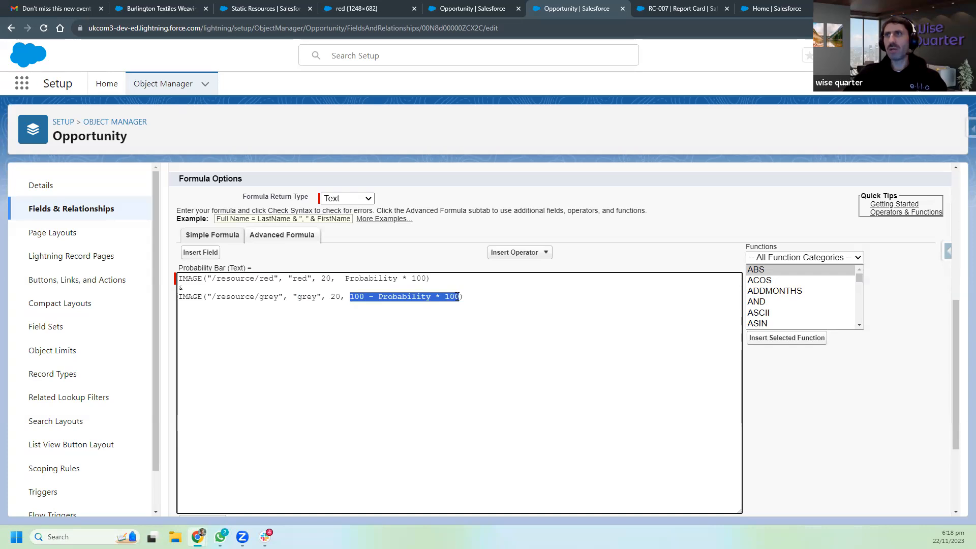
{"action": "left_click_drag", "start_coordinate": [346, 278], "coordinate": [428, 278]}
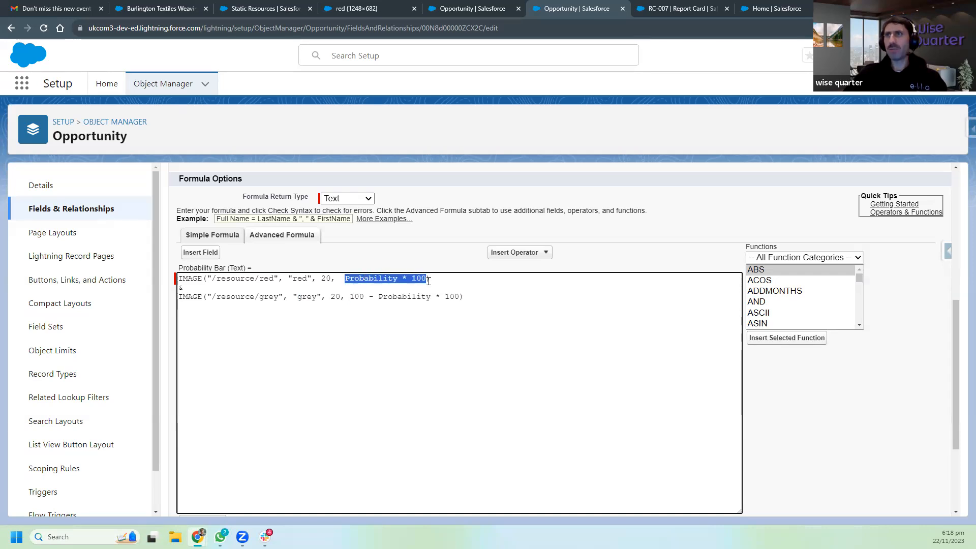
{"action": "left_click_drag", "start_coordinate": [349, 297], "coordinate": [460, 296]}
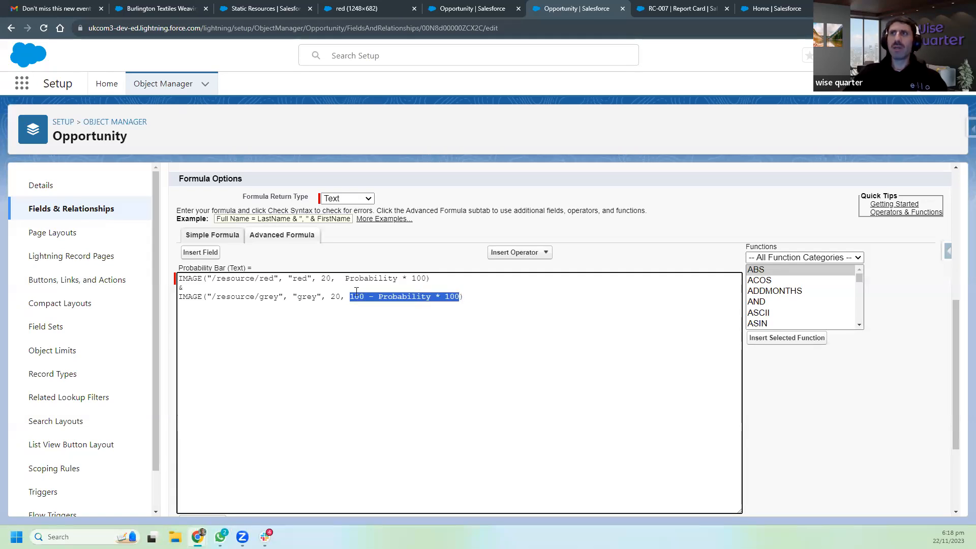
{"action": "left_click_drag", "start_coordinate": [346, 278], "coordinate": [425, 278]}
{"action": "left_click_drag", "start_coordinate": [345, 296], "coordinate": [449, 297]}
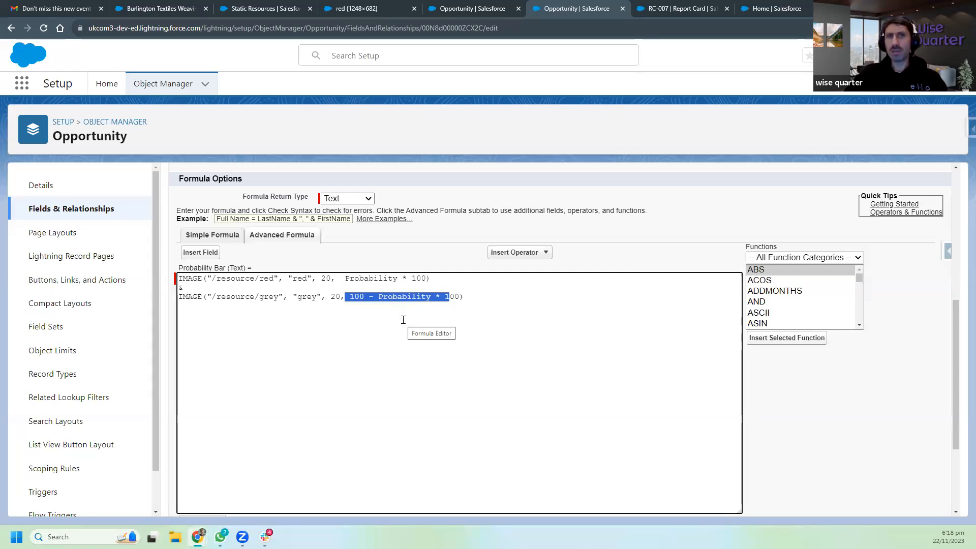
{"action": "left_click", "coordinate": [482, 299]}
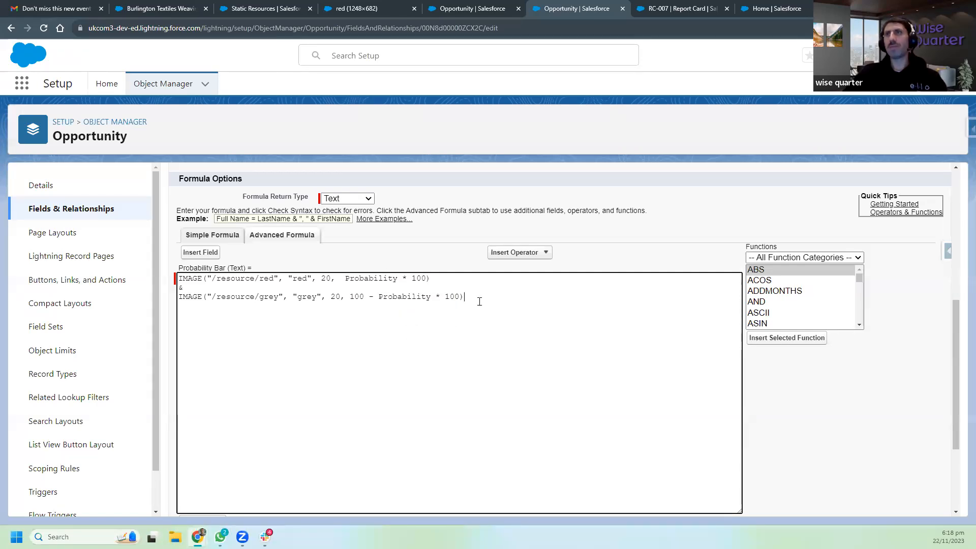
Save the Probability Bar field and reload the Burlington Textiles opportunity to check the bar.
{"action": "scroll", "coordinate": [212, 456], "scroll_direction": "down", "scroll_amount": 3}
{"action": "left_click", "coordinate": [417, 500]}
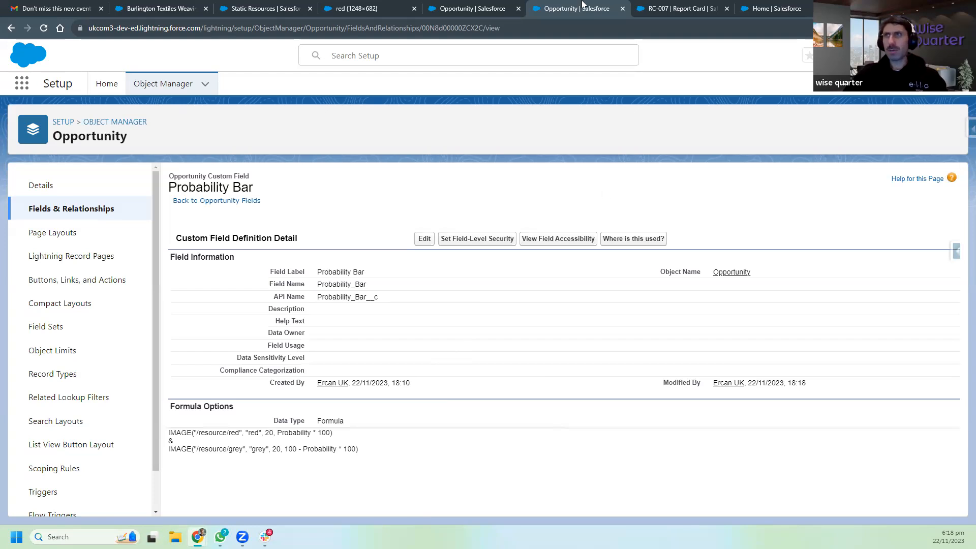
{"action": "left_click", "coordinate": [163, 9]}
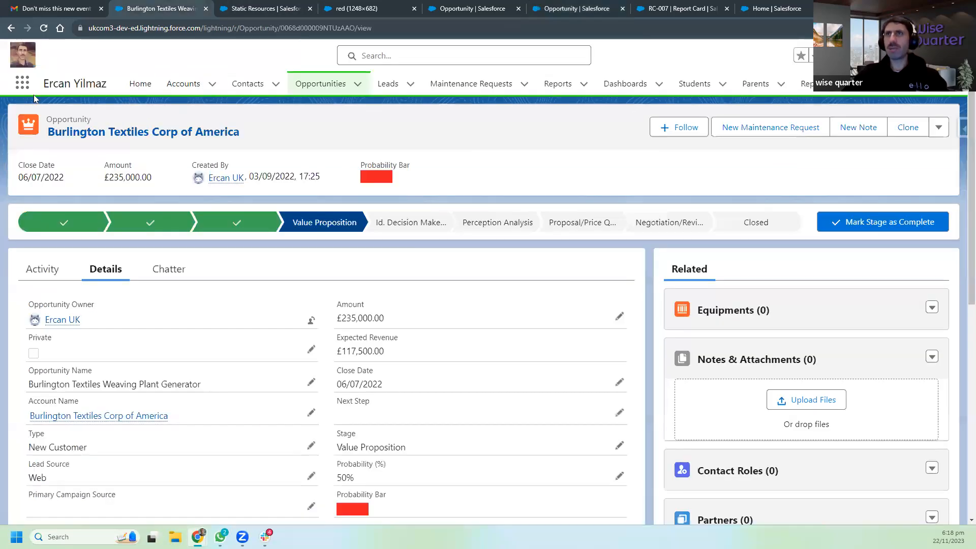
{"action": "left_click", "coordinate": [44, 28]}
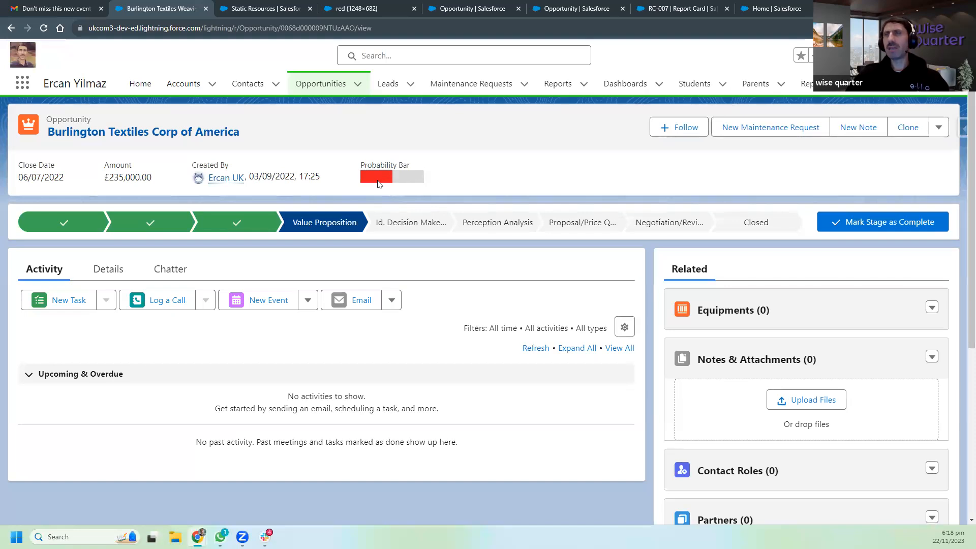
Set the opportunity's current stage back to Prospecting and complete the stages up to Negotiation/Review, checking the red and grey bar.
{"action": "left_click", "coordinate": [64, 230]}
{"action": "left_click", "coordinate": [865, 226]}
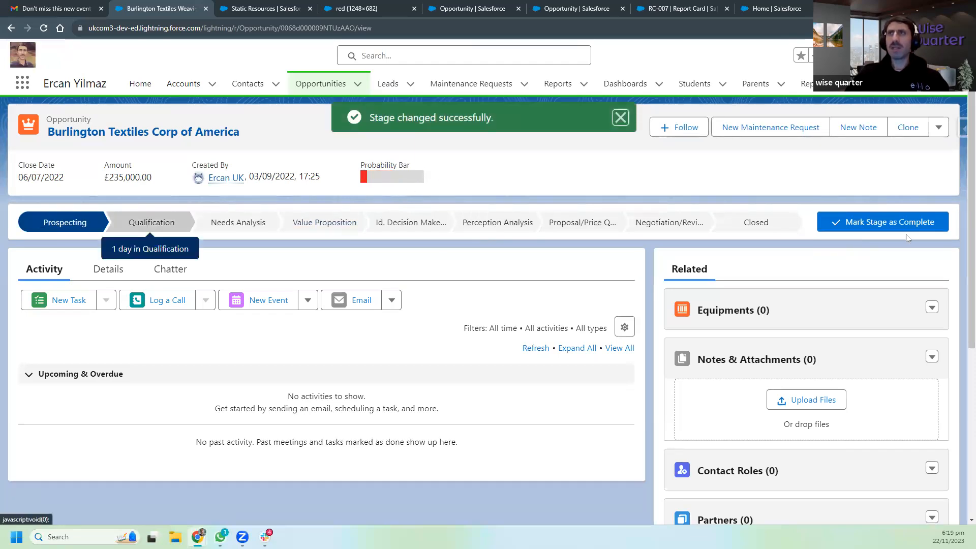
{"action": "left_click", "coordinate": [902, 221]}
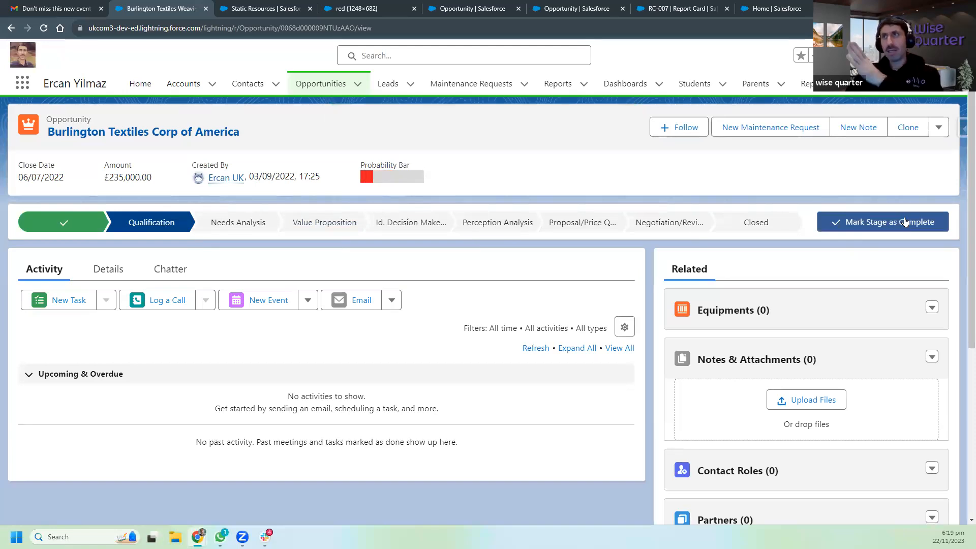
{"action": "left_click", "coordinate": [913, 222]}
{"action": "left_click", "coordinate": [914, 221]}
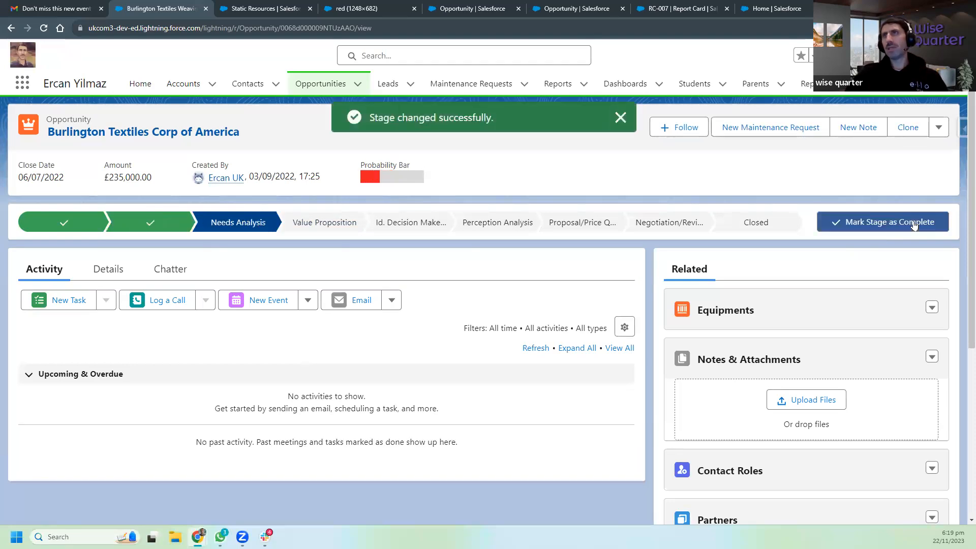
{"action": "left_click", "coordinate": [914, 225]}
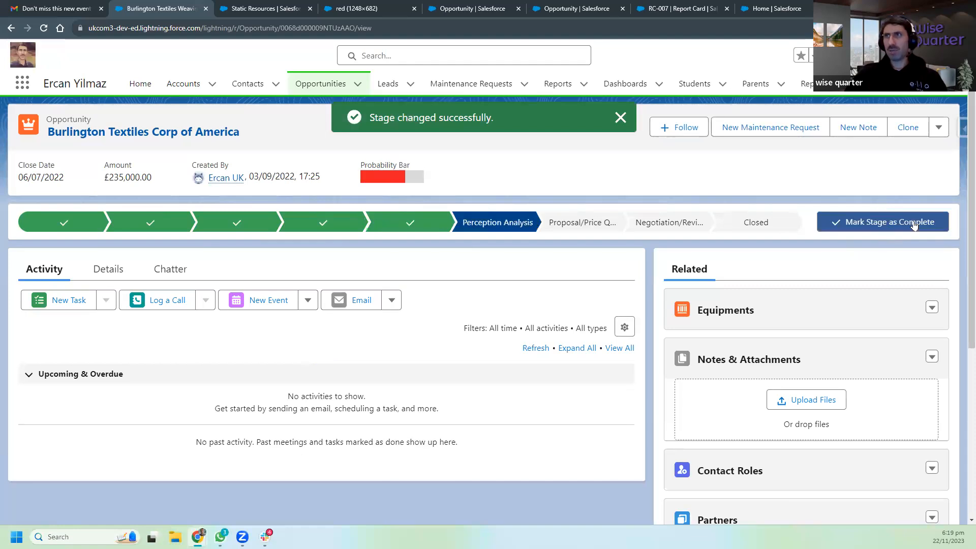
{"action": "left_click", "coordinate": [913, 221]}
{"action": "left_click", "coordinate": [914, 222]}
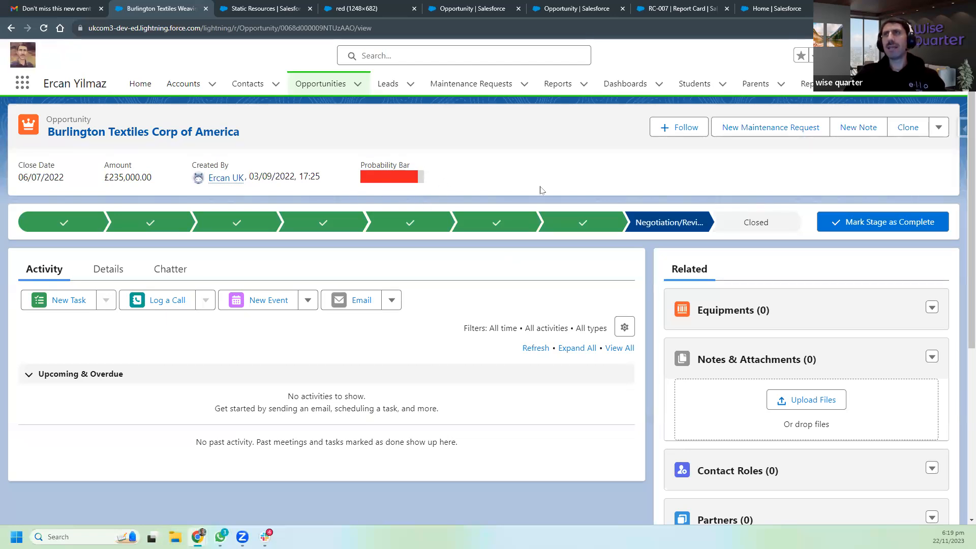
Reopen the Probability Bar field for editing and add four blank lines above the IMAGE expressions in its formula.
{"action": "left_click", "coordinate": [615, 12]}
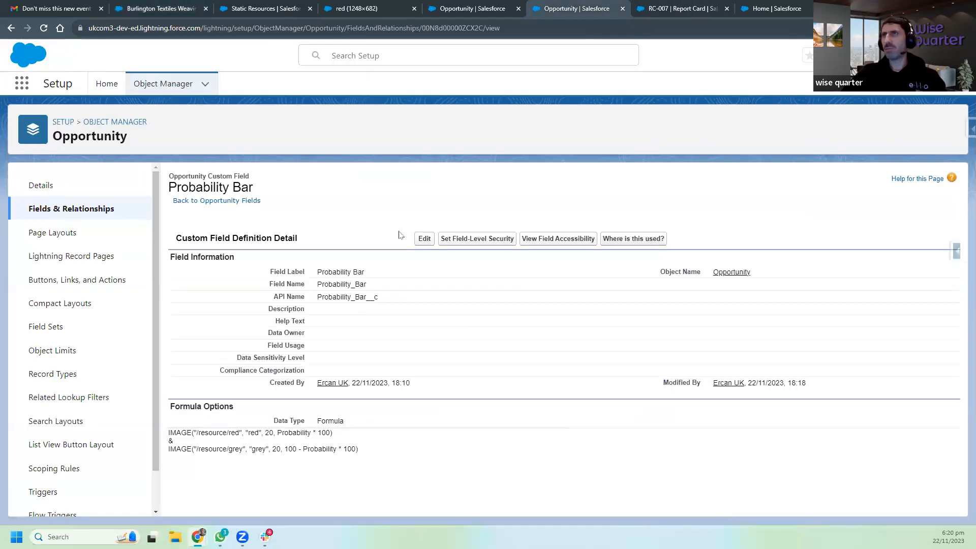
{"action": "left_click", "coordinate": [426, 240]}
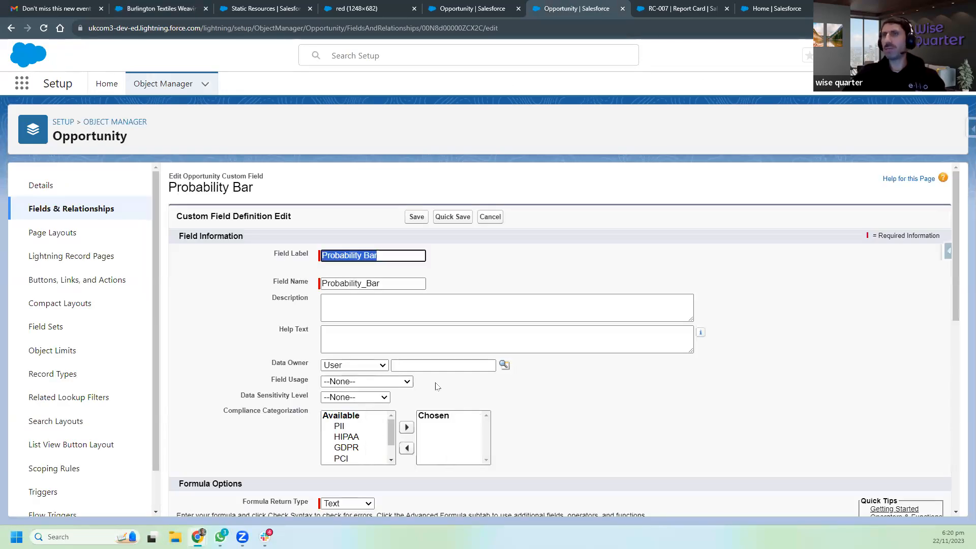
{"action": "scroll", "coordinate": [446, 381], "scroll_direction": "down", "scroll_amount": 6}
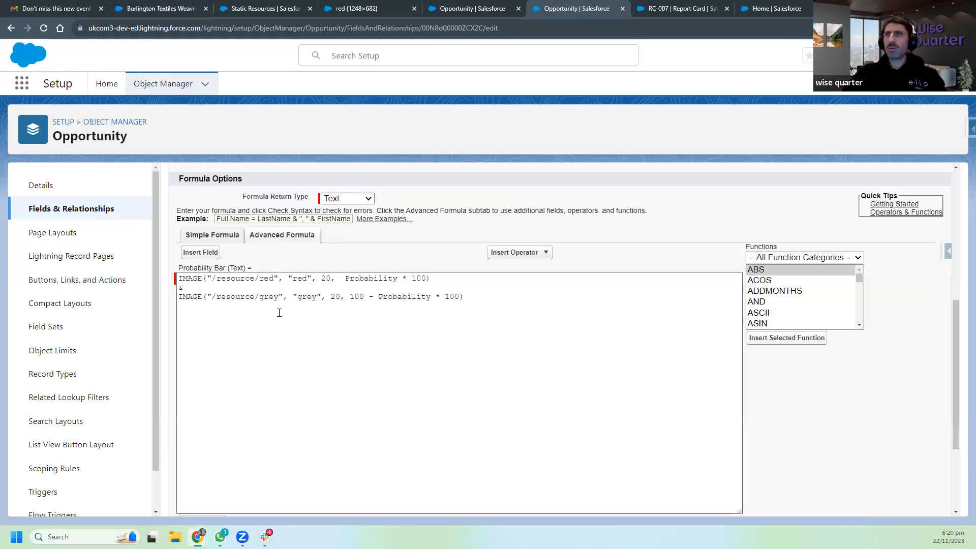
{"action": "left_click_drag", "start_coordinate": [179, 280], "coordinate": [472, 297]}
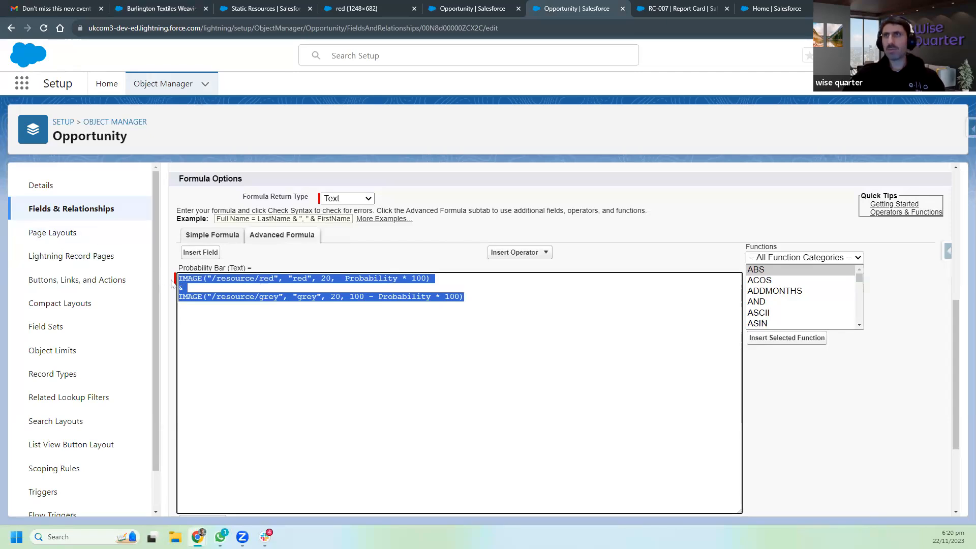
{"action": "left_click", "coordinate": [275, 310]}
{"action": "left_click", "coordinate": [180, 279]}
{"action": "key", "text": "Return"}
{"action": "key", "text": "Return"}
{"action": "key", "text": "Return"}
{"action": "key", "text": "Return"}
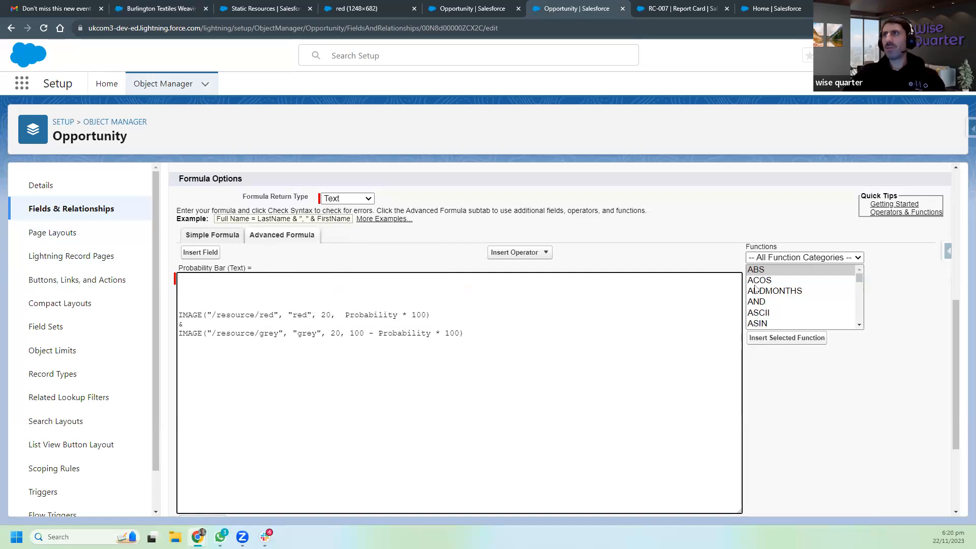
Insert the IF function template at the start of the Probability Bar formula.
{"action": "left_click", "coordinate": [767, 291]}
{"action": "key", "text": "i"}
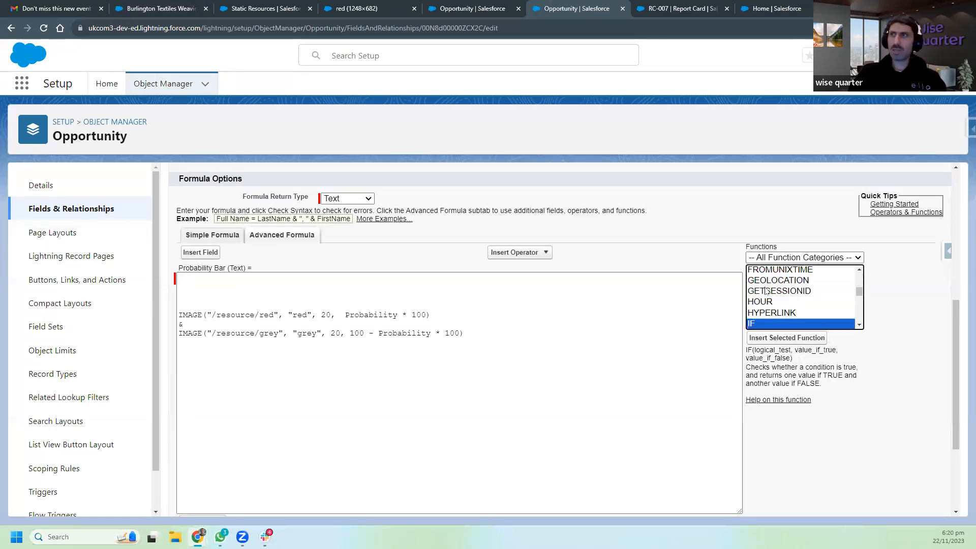
{"action": "double_click", "coordinate": [775, 324]}
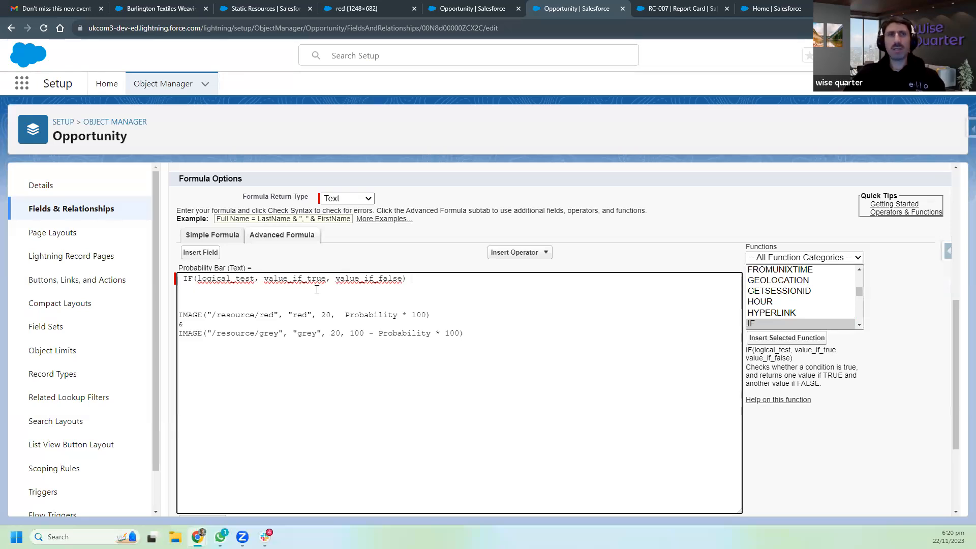
{"action": "double_click", "coordinate": [238, 278]}
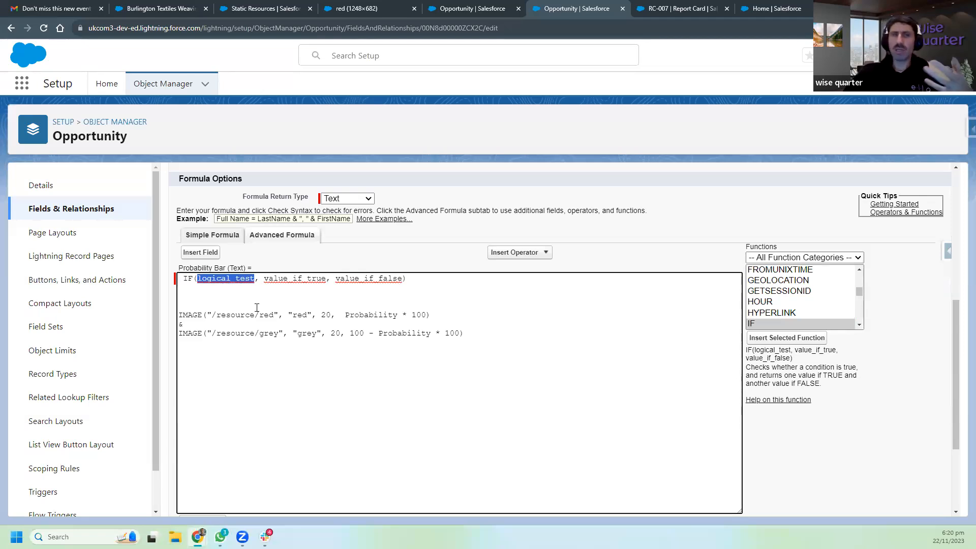
{"action": "triple_click", "coordinate": [304, 279]}
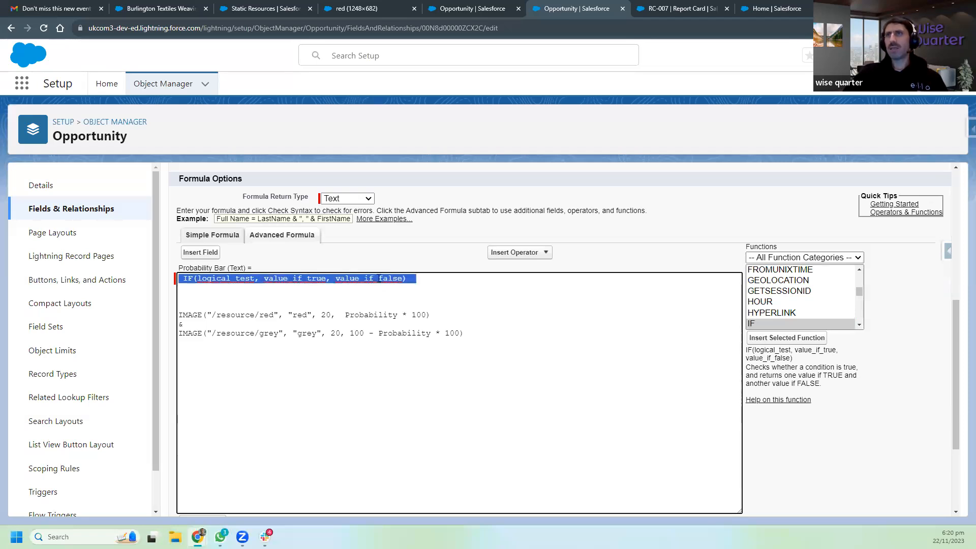
{"action": "left_click", "coordinate": [412, 295]}
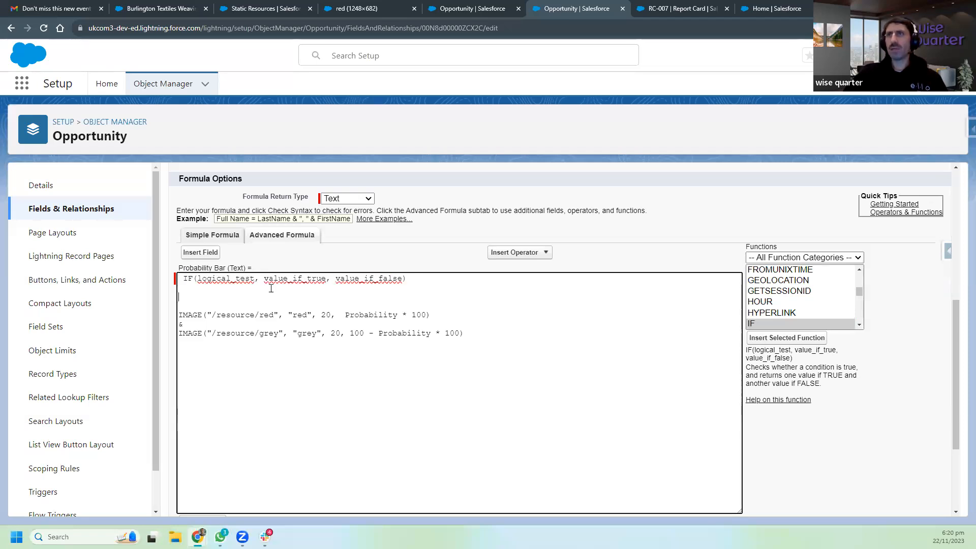
Replace the IF function's logical_test placeholder with the condition Probability < = 20, copying the Probability field name from the IMAGE expression.
{"action": "double_click", "coordinate": [234, 277]}
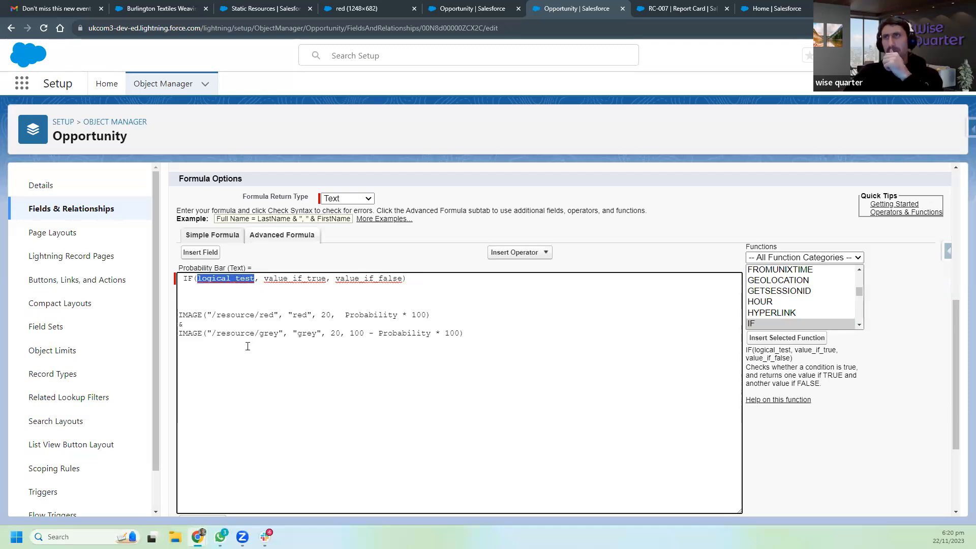
{"action": "double_click", "coordinate": [377, 315]}
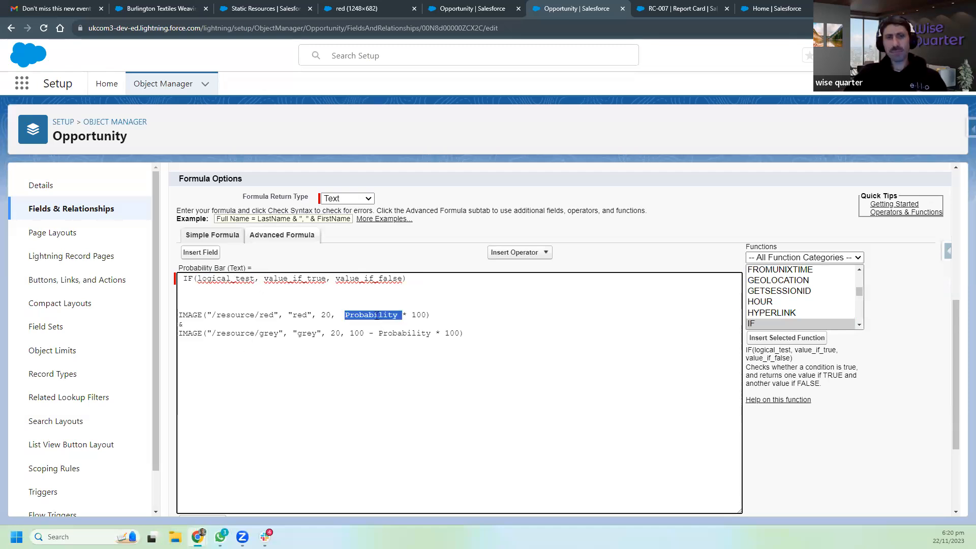
{"action": "key", "text": "ctrl+c"}
{"action": "double_click", "coordinate": [233, 278]}
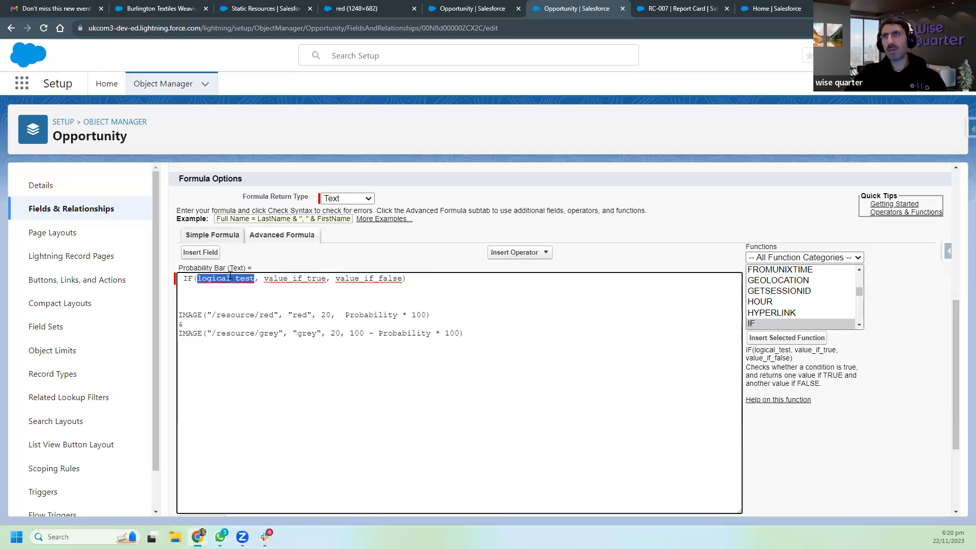
{"action": "key", "text": "ctrl+v"}
{"action": "type", "text": "<<"}
{"action": "type", "text": "20"}
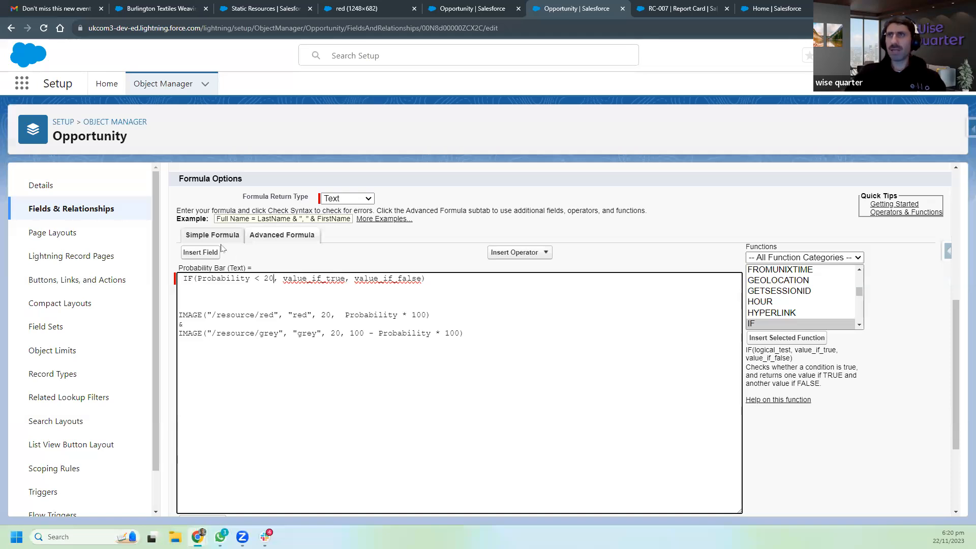
{"action": "type", "text": "="}
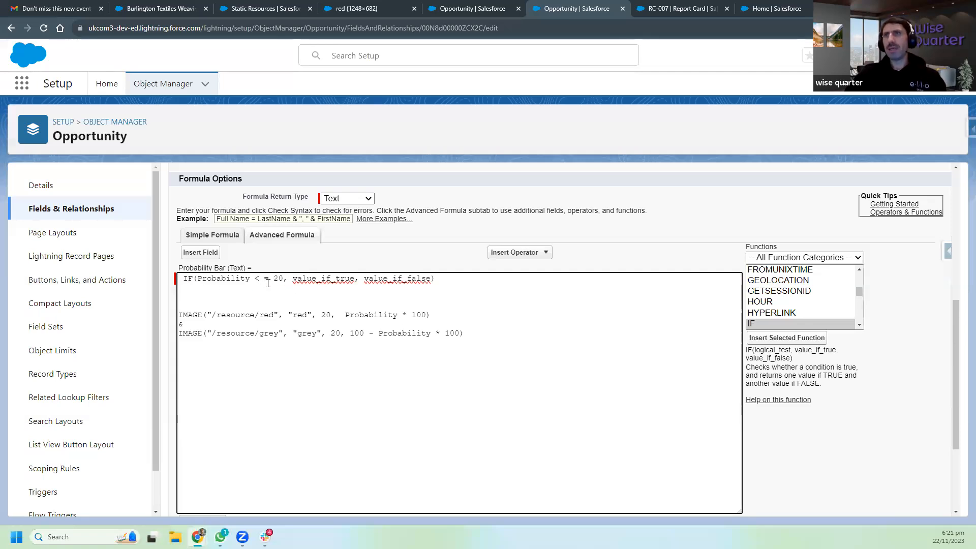
Put the value_if_true and value_if_false placeholders of the IF function on separate lines.
{"action": "left_click", "coordinate": [293, 279]}
{"action": "key", "text": "Return"}
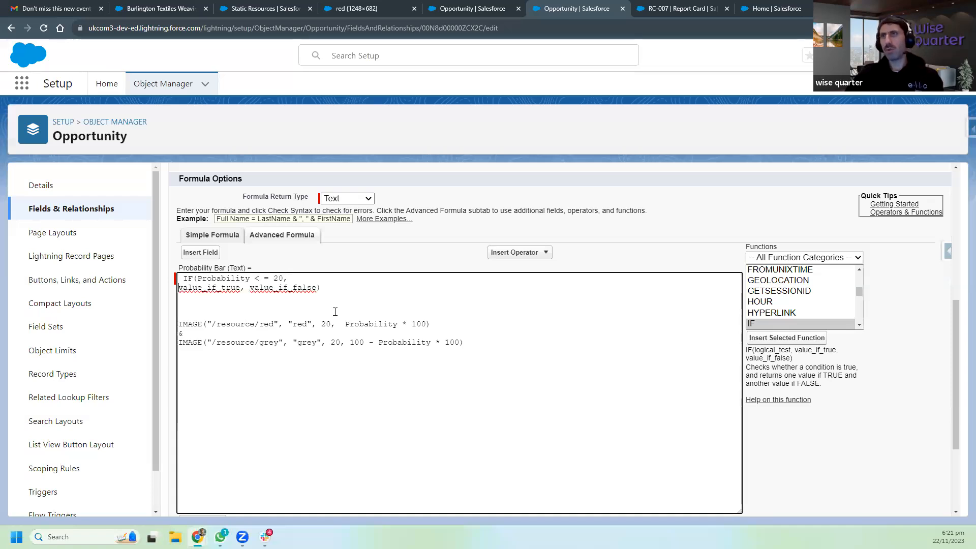
{"action": "left_click", "coordinate": [250, 288]}
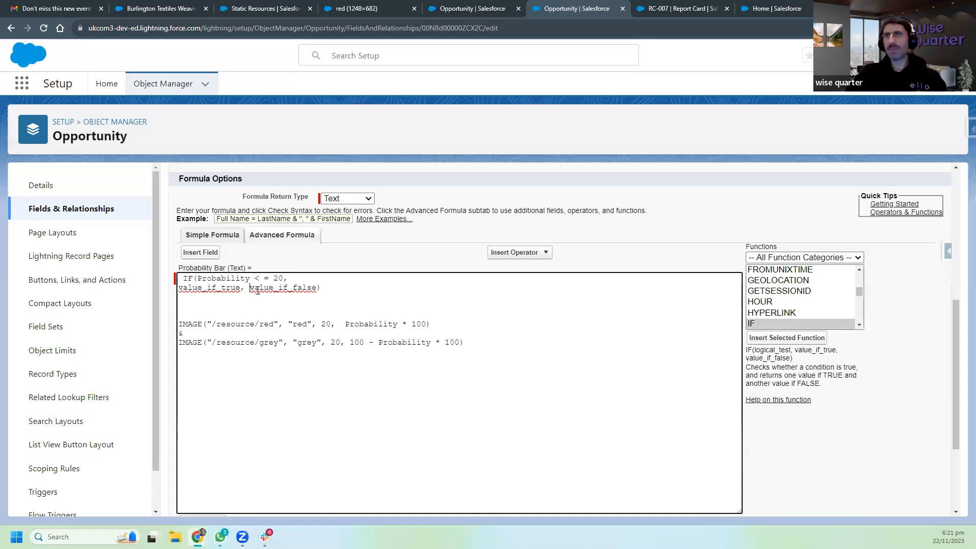
{"action": "key", "text": "Return"}
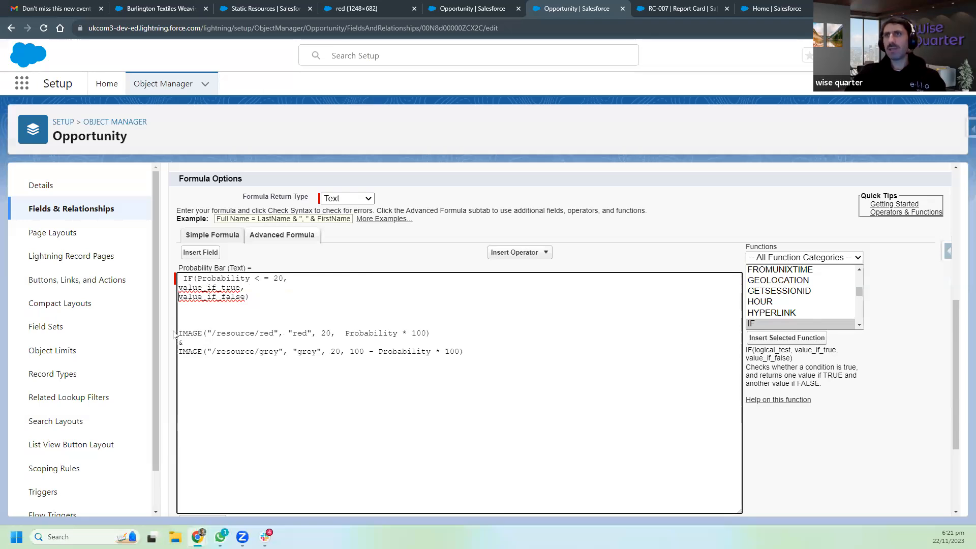
Replace the value_if_true placeholder with a copy of the combined red and grey IMAGE expressions.
{"action": "left_click_drag", "start_coordinate": [181, 334], "coordinate": [465, 356]}
{"action": "left_click_drag", "start_coordinate": [178, 288], "coordinate": [242, 288]}
{"action": "left_click", "coordinate": [179, 288]}
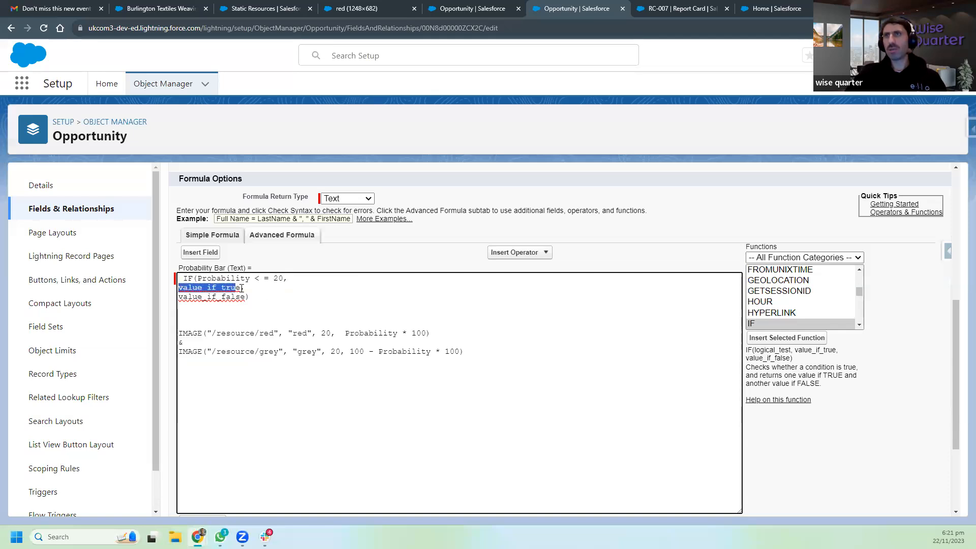
{"action": "key", "text": "ctrl+v"}
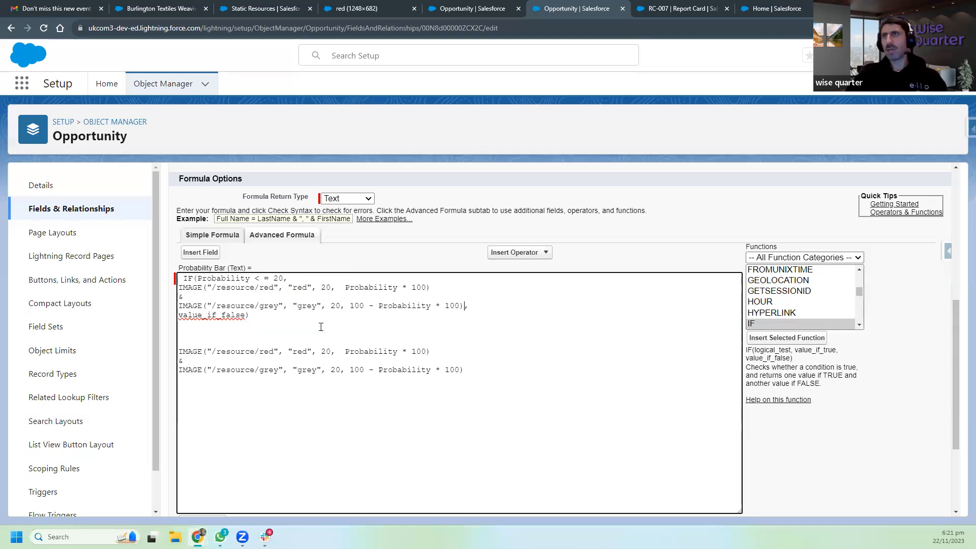
Join the IMAGE expressions inside the IF function onto one line and delete the original IMAGE expressions below it.
{"action": "left_click", "coordinate": [182, 298]}
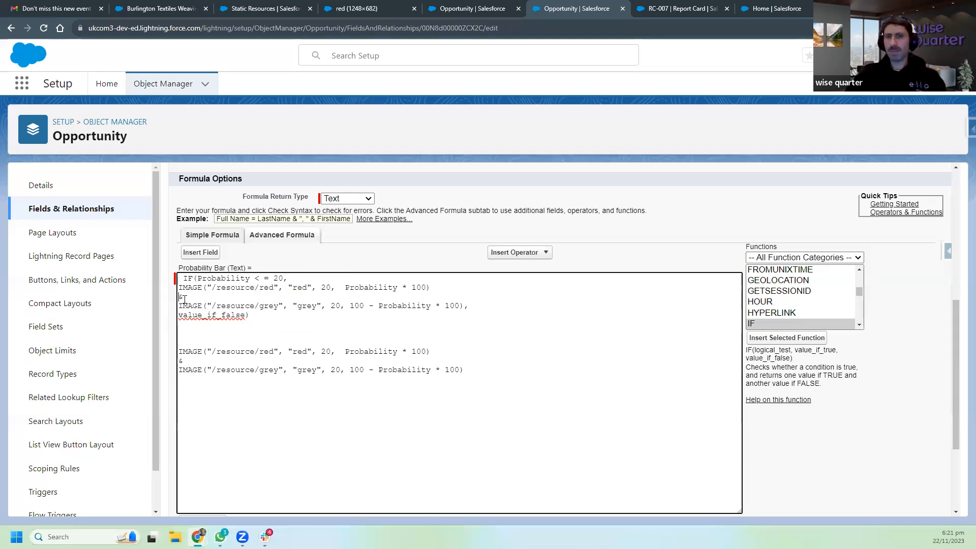
{"action": "key", "text": "BackSpace"}
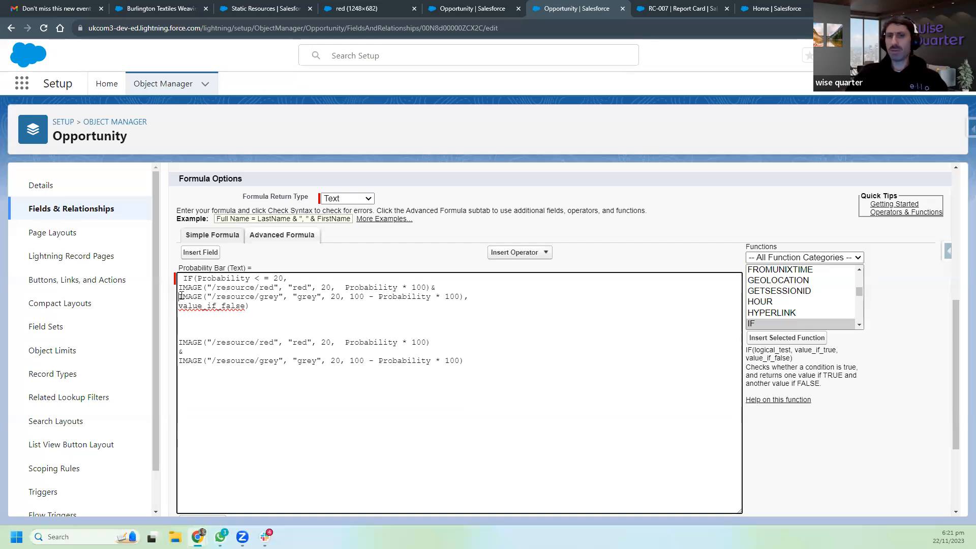
{"action": "left_click", "coordinate": [181, 296]}
{"action": "key", "text": "BackSpace"}
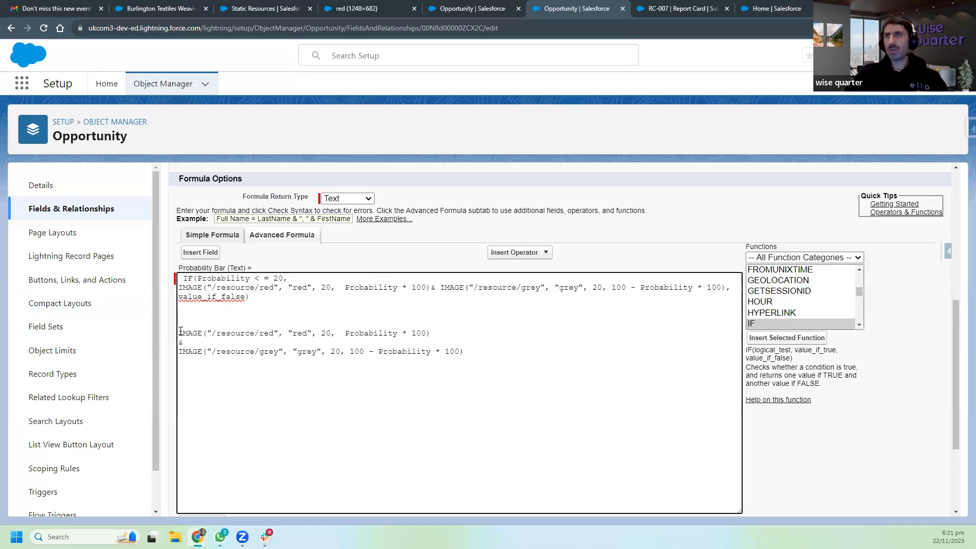
{"action": "left_click_drag", "start_coordinate": [179, 333], "coordinate": [464, 352]}
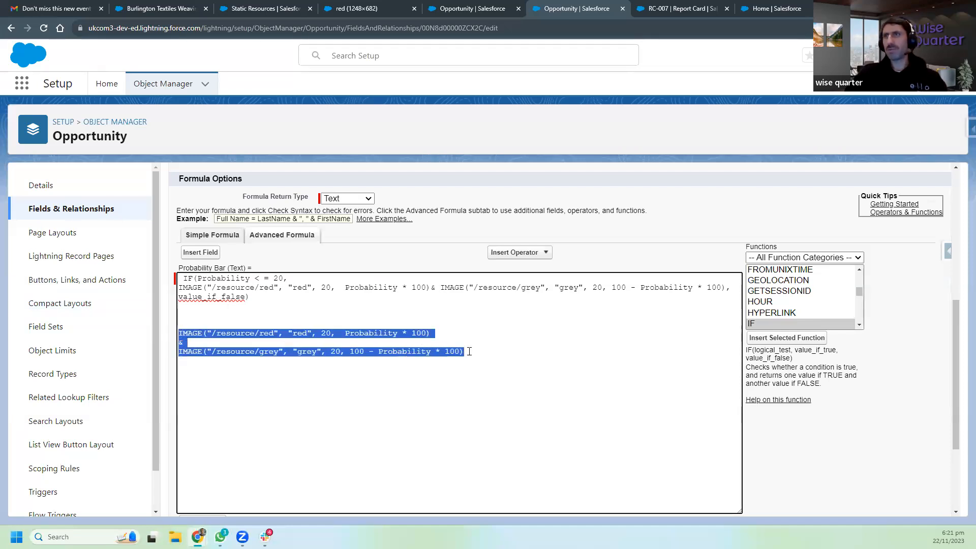
{"action": "key", "text": "BackSpace"}
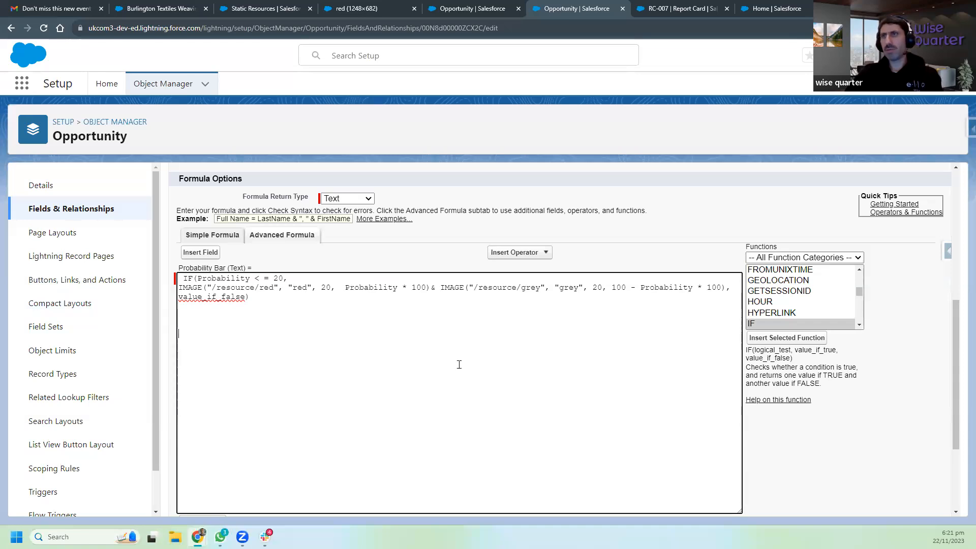
Replace the value_if_false placeholder with a nested IF function template.
{"action": "double_click", "coordinate": [180, 296]}
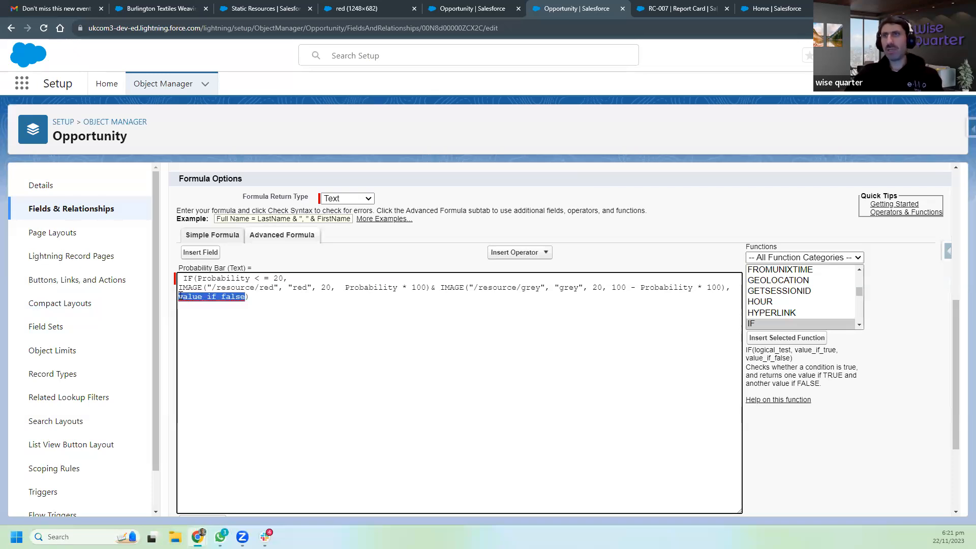
{"action": "key", "text": "BackSpace"}
{"action": "double_click", "coordinate": [778, 323]}
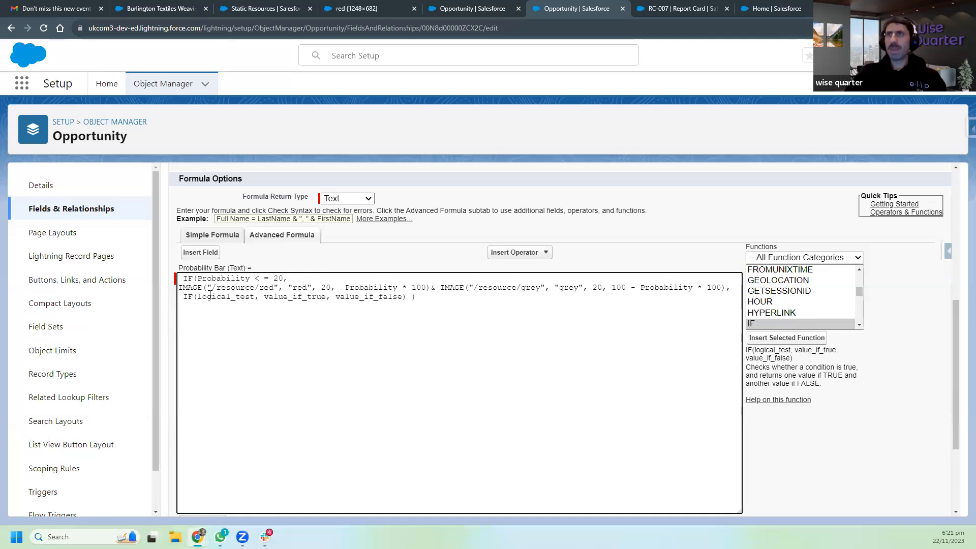
{"action": "left_click_drag", "start_coordinate": [179, 288], "coordinate": [624, 288]}
{"action": "left_click", "coordinate": [300, 344]}
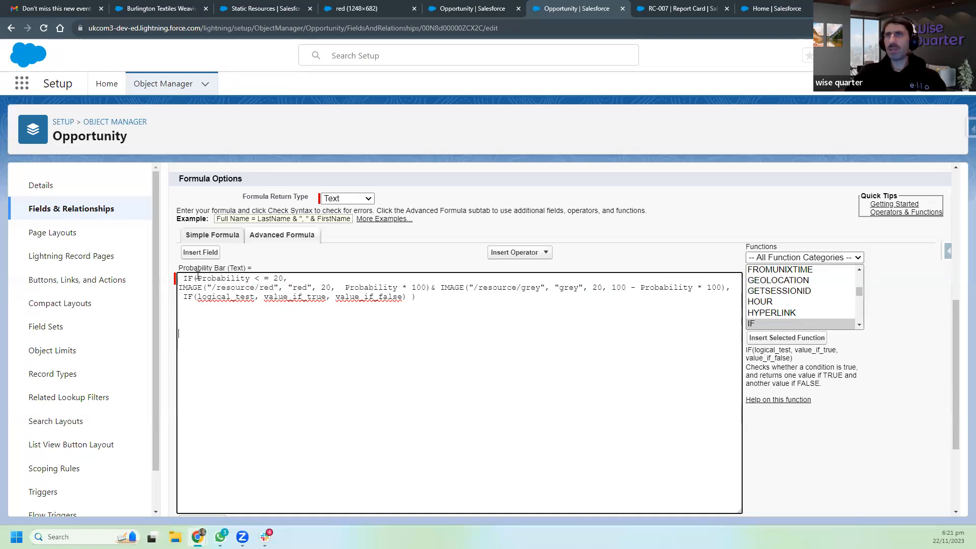
Replace the nested IF's logical_test placeholder with a copy of the first condition, changed to Probability < = 40.
{"action": "left_click_drag", "start_coordinate": [211, 280], "coordinate": [285, 278]}
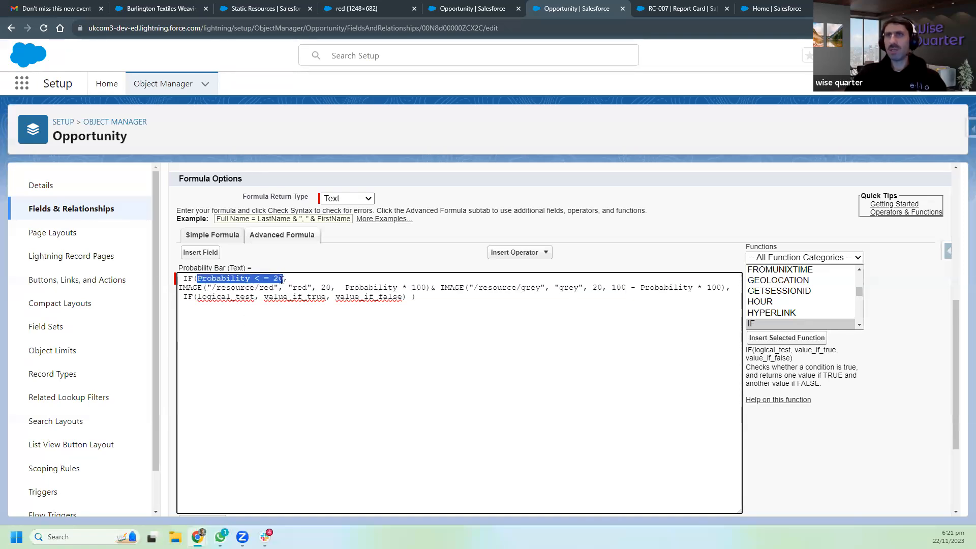
{"action": "double_click", "coordinate": [239, 297]}
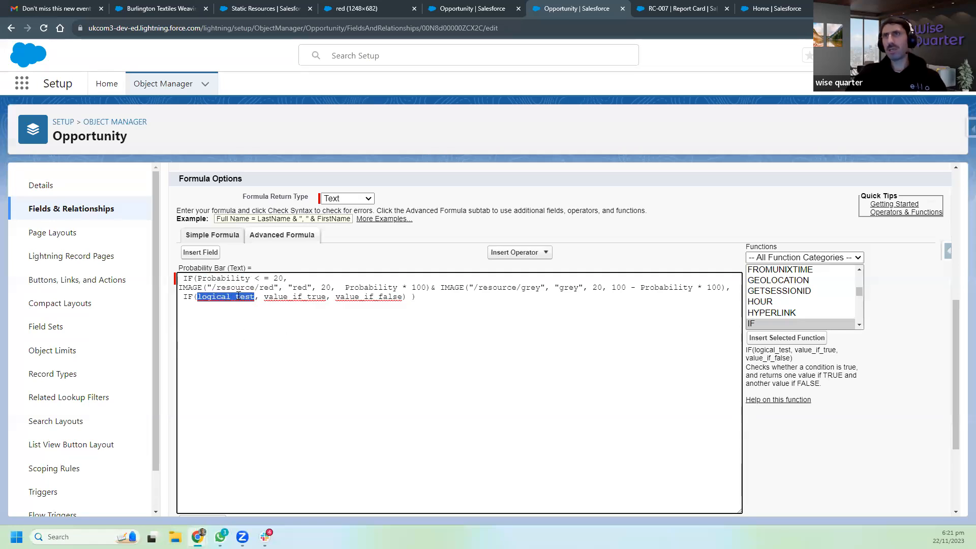
{"action": "key", "text": "ctrl+v"}
{"action": "key", "text": "BackSpace"}
{"action": "key", "text": "BackSpace"}
{"action": "type", "text": "40"}
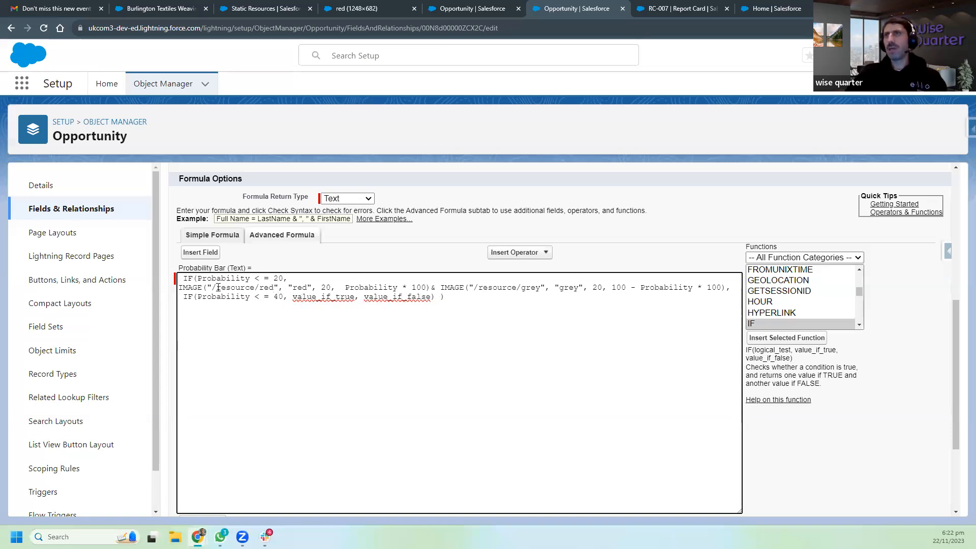
Fill the nested IF's value_if_true with the red and grey IMAGE line, without a duplicate comma, and move value_if_false to a new line.
{"action": "left_click_drag", "start_coordinate": [179, 287], "coordinate": [731, 289]}
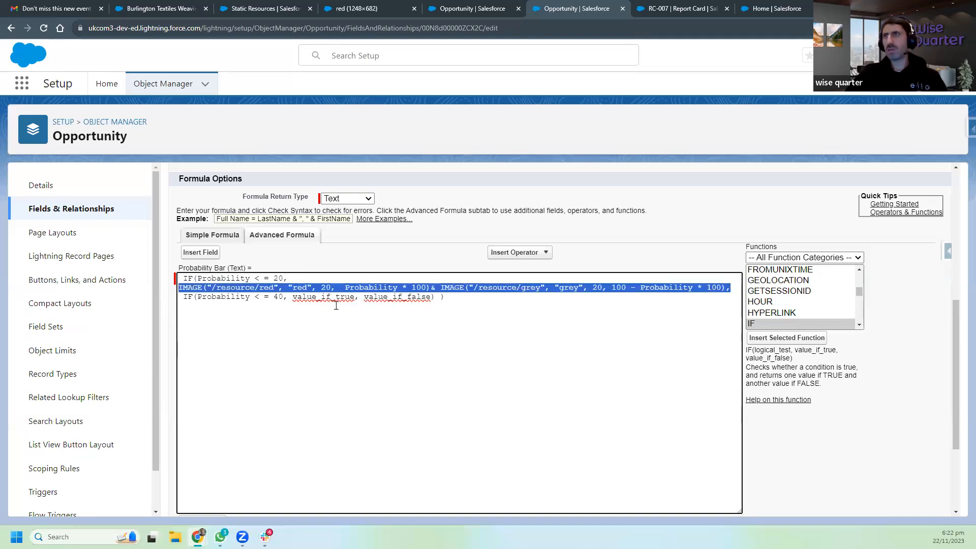
{"action": "double_click", "coordinate": [322, 296]}
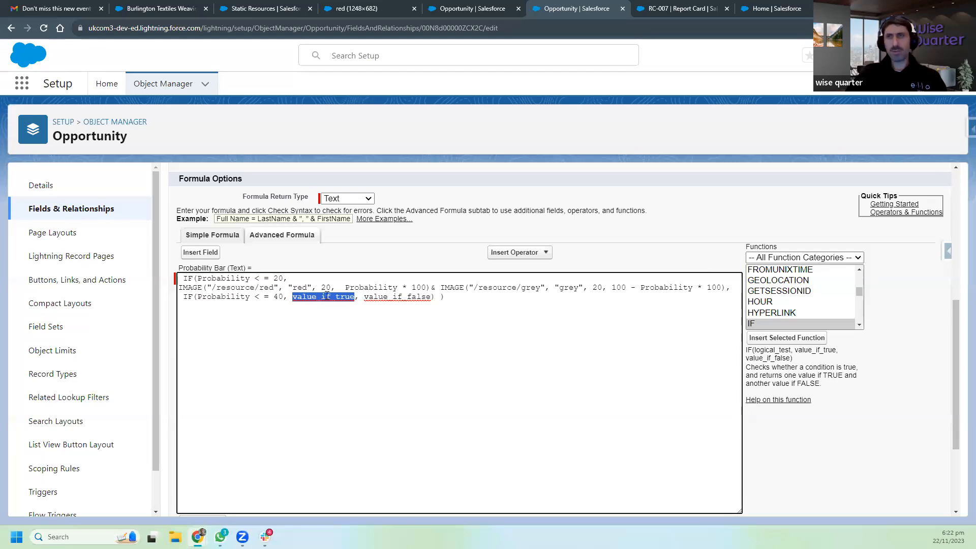
{"action": "key", "text": "ctrl+v"}
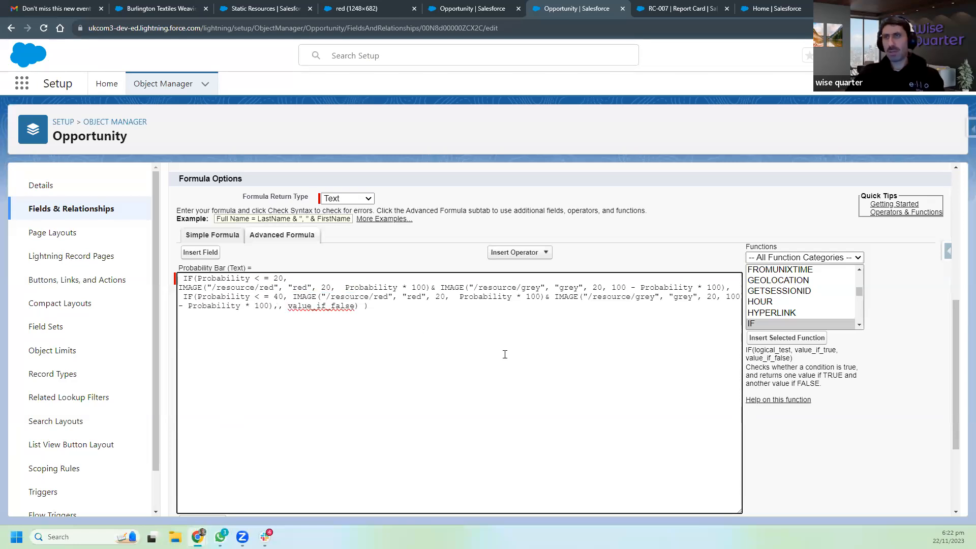
{"action": "key", "text": "Delete"}
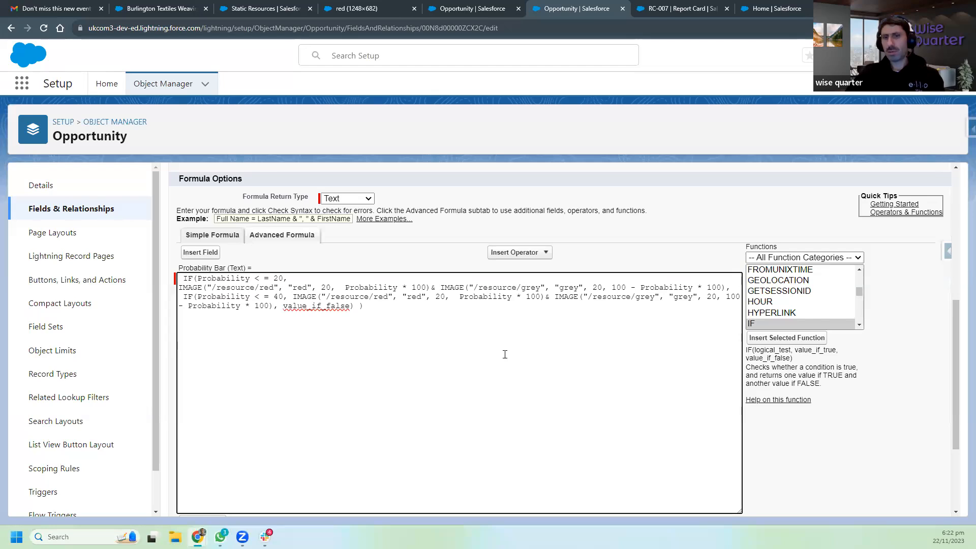
{"action": "key", "text": "Return"}
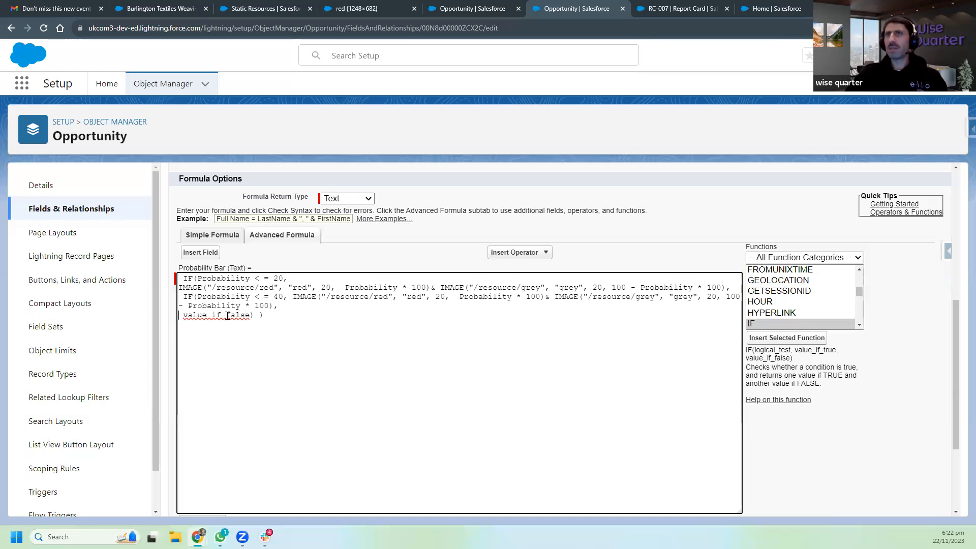
Replace the second IF's value_if_false placeholder with a third IF function and set its condition to Probability < = 80.
{"action": "key", "text": "ctrl+shift+Right"}
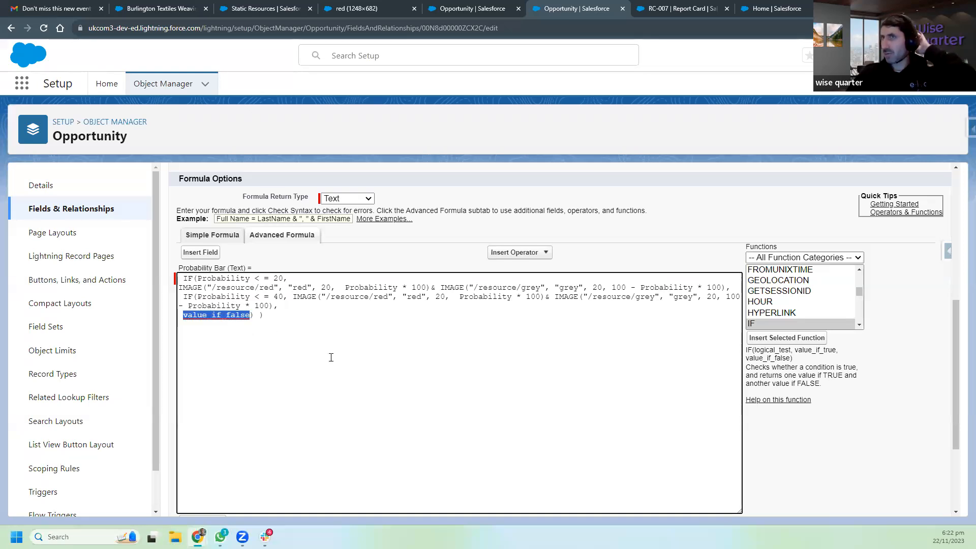
{"action": "double_click", "coordinate": [786, 324]}
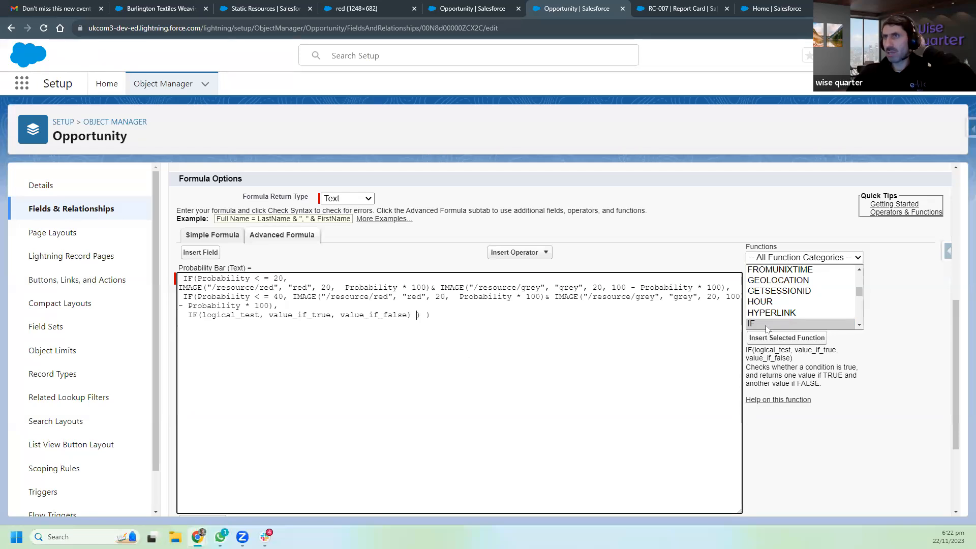
{"action": "double_click", "coordinate": [239, 315]}
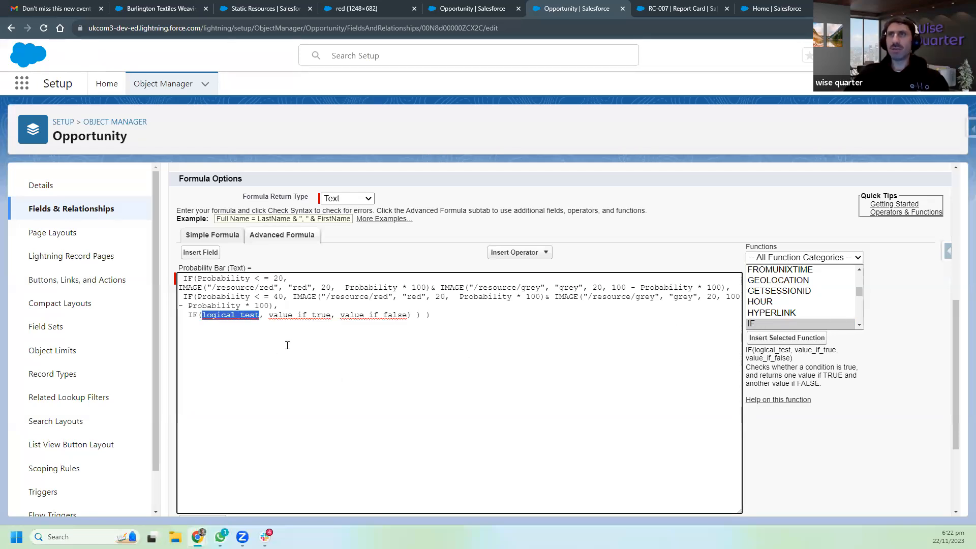
{"action": "left_click_drag", "start_coordinate": [198, 278], "coordinate": [283, 278]}
{"action": "key", "text": "ctrl+c"}
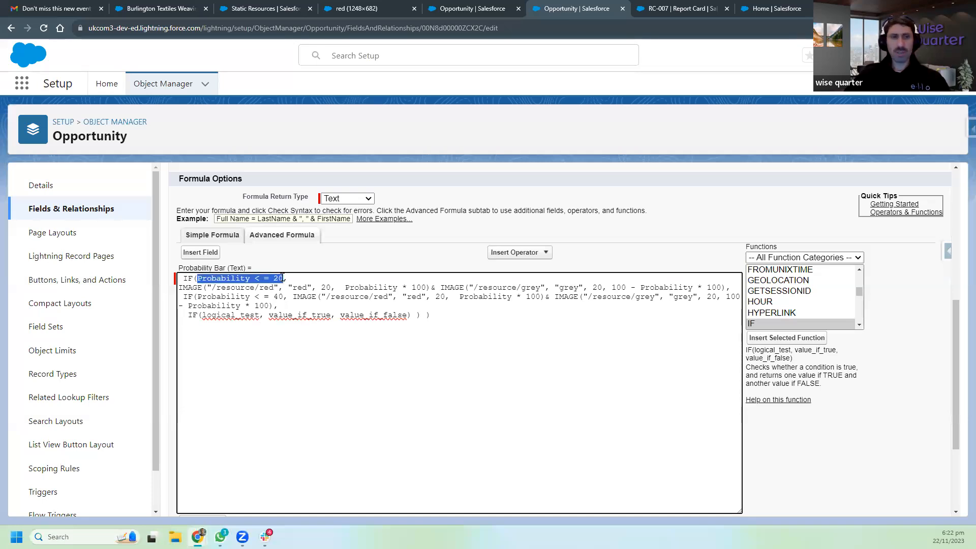
{"action": "double_click", "coordinate": [226, 315]}
{"action": "key", "text": "ctrl+v"}
{"action": "key", "text": "BackSpace"}
{"action": "key", "text": "BackSpace"}
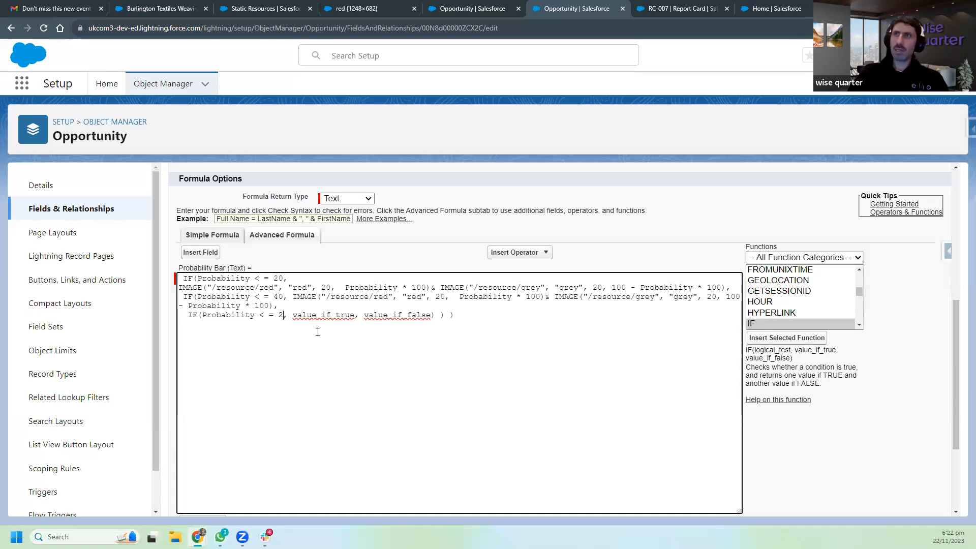
{"action": "type", "text": "80"}
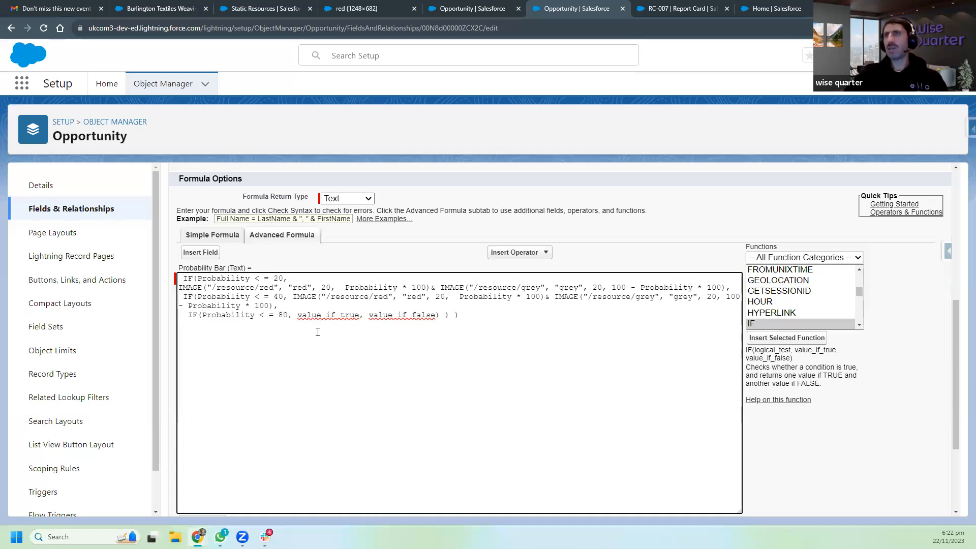
Fill the third IF's value_if_true with the red and grey IMAGE expression and move value_if_false to a new line.
{"action": "left_click_drag", "start_coordinate": [179, 288], "coordinate": [727, 288]}
{"action": "key", "text": "ctrl+c"}
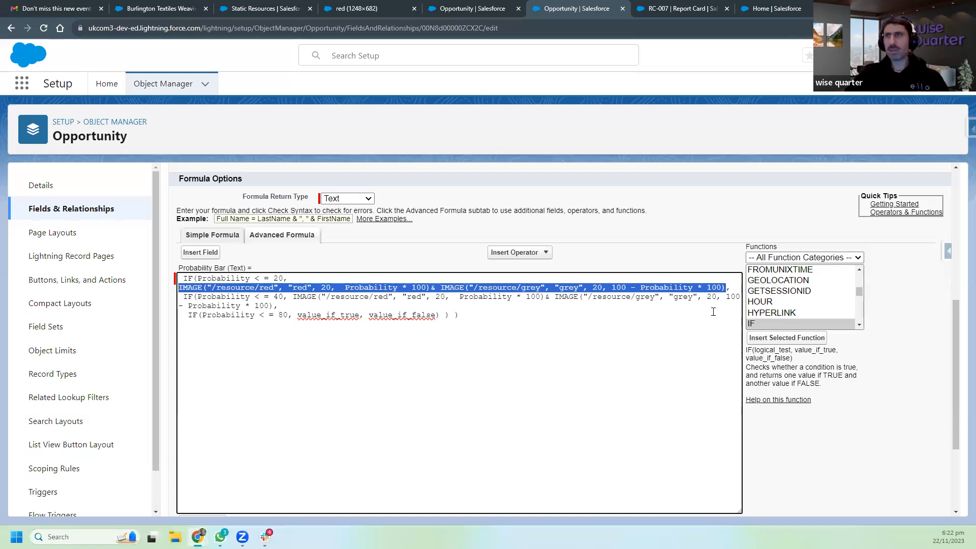
{"action": "double_click", "coordinate": [308, 315]}
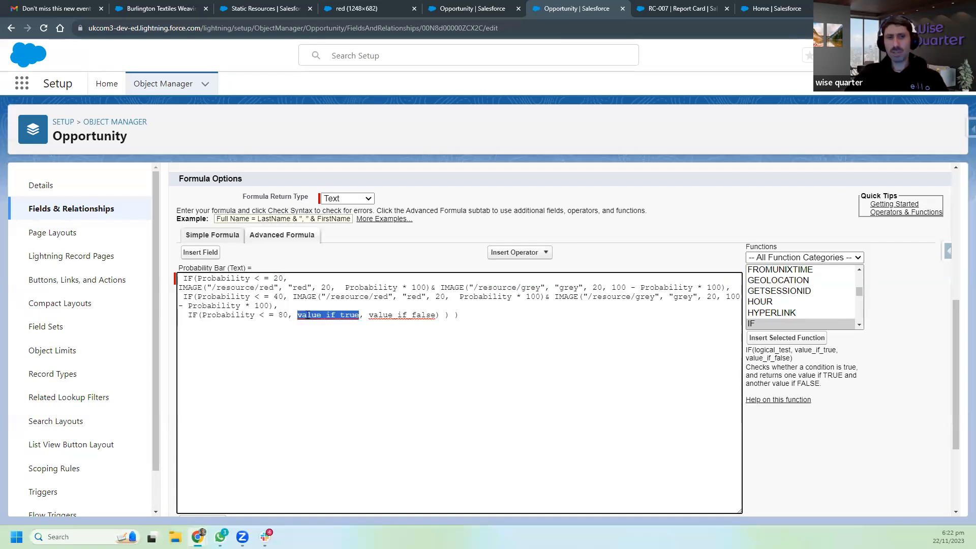
{"action": "key", "text": "ctrl+v"}
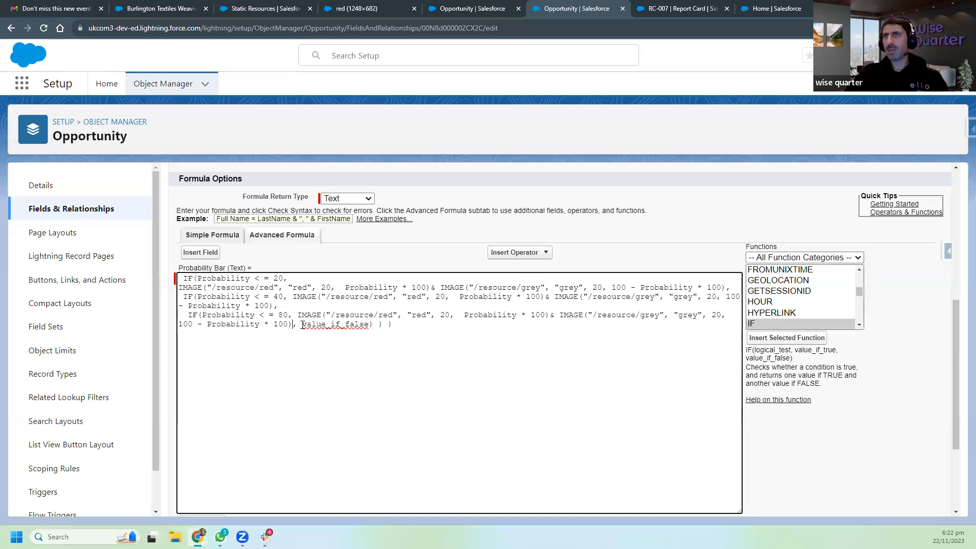
{"action": "key", "text": "Return"}
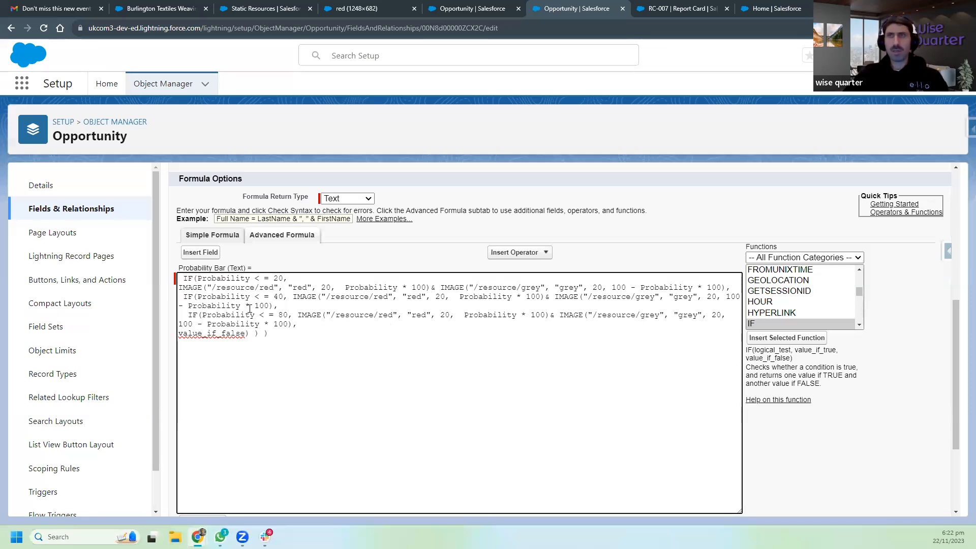
Indent the first IF's IMAGE line slightly and remove the leading space before the opening IF.
{"action": "left_click", "coordinate": [179, 288]}
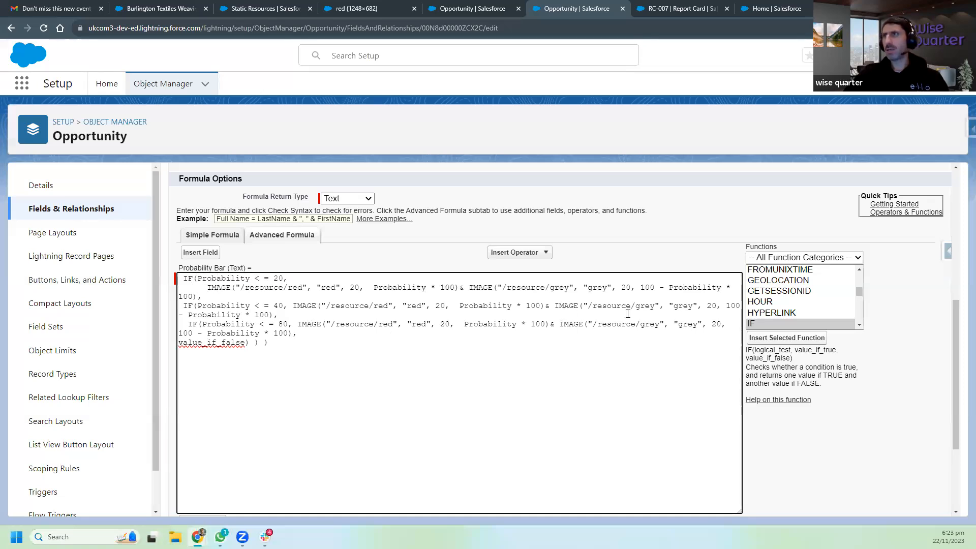
{"action": "key", "text": "BackSpace"}
{"action": "key", "text": "BackSpace"}
{"action": "key", "text": "BackSpace"}
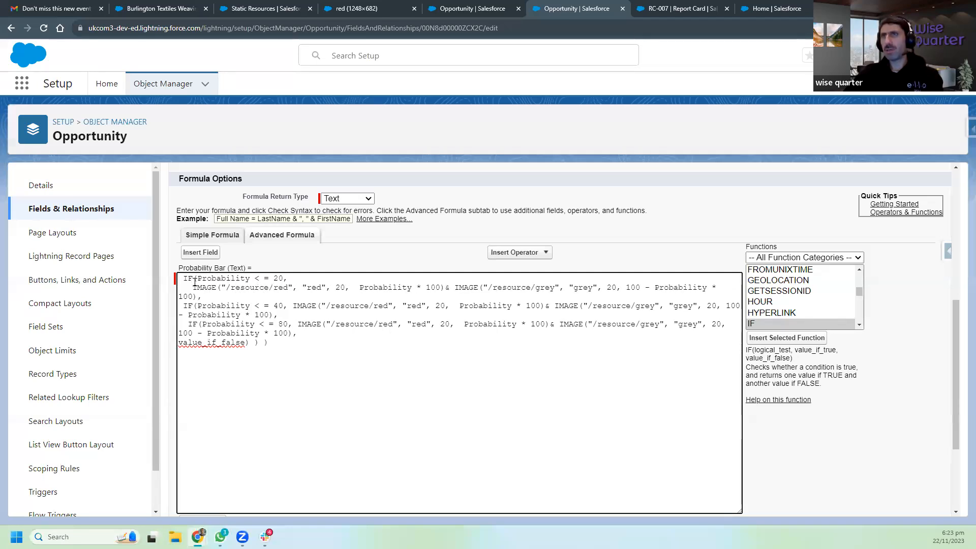
{"action": "left_click", "coordinate": [185, 275]}
{"action": "key", "text": "BackSpace"}
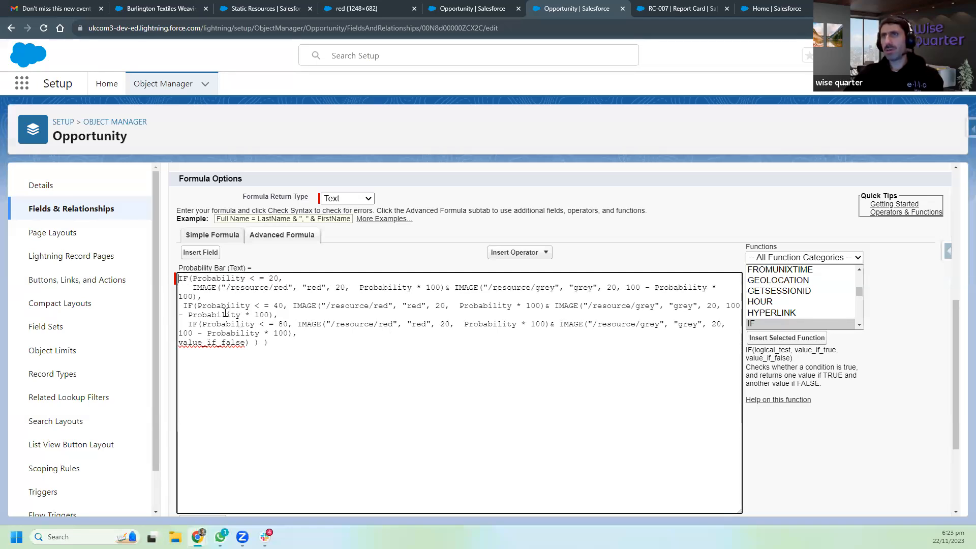
Indent the second and third IFs progressively and put each one's IMAGE expression on its own further-indented line.
{"action": "left_click", "coordinate": [184, 305]}
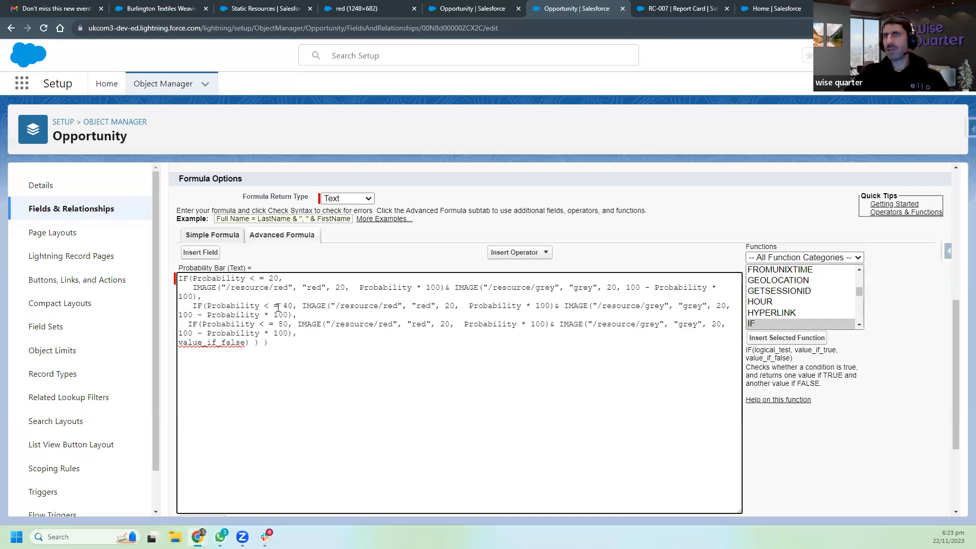
{"action": "left_click", "coordinate": [302, 306]}
{"action": "key", "text": "Return"}
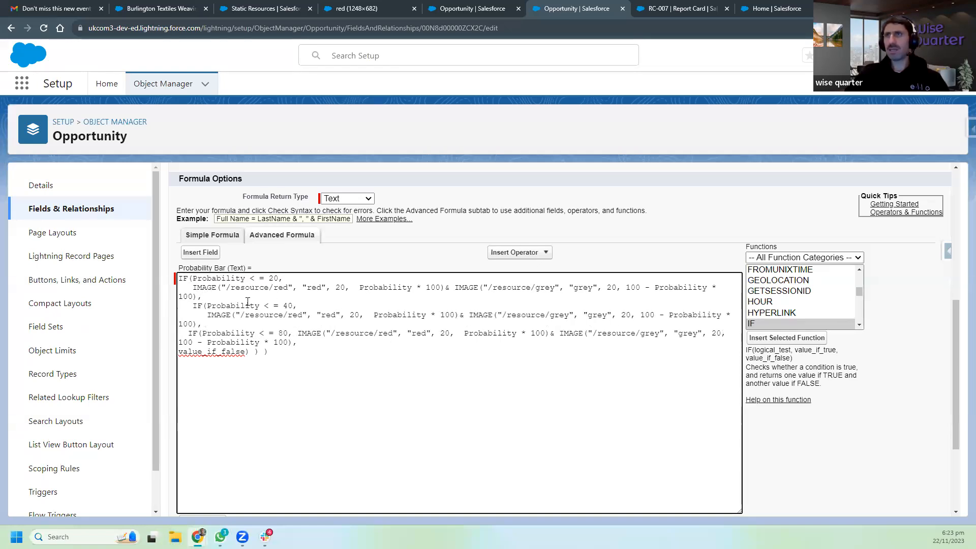
{"action": "left_click", "coordinate": [189, 333]}
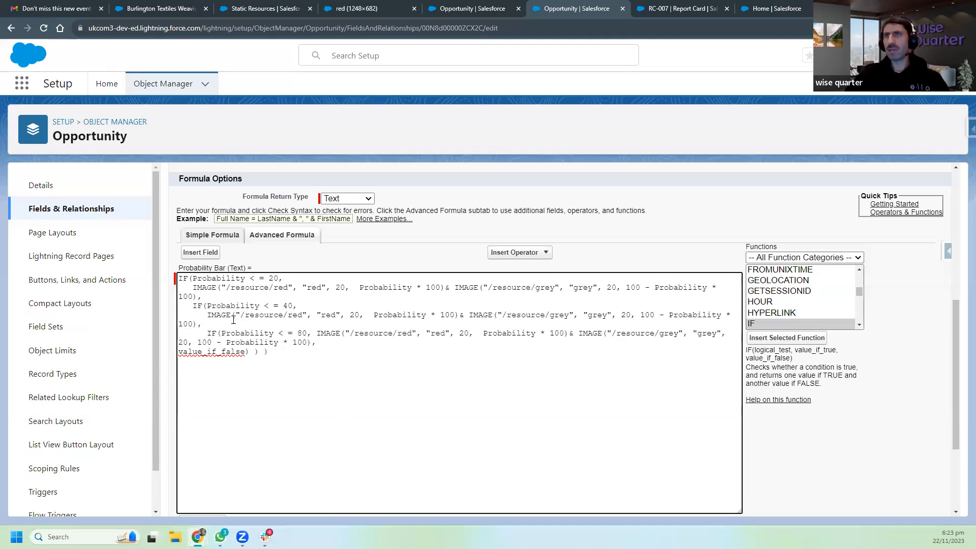
{"action": "left_click", "coordinate": [319, 334]}
{"action": "key", "text": "Return"}
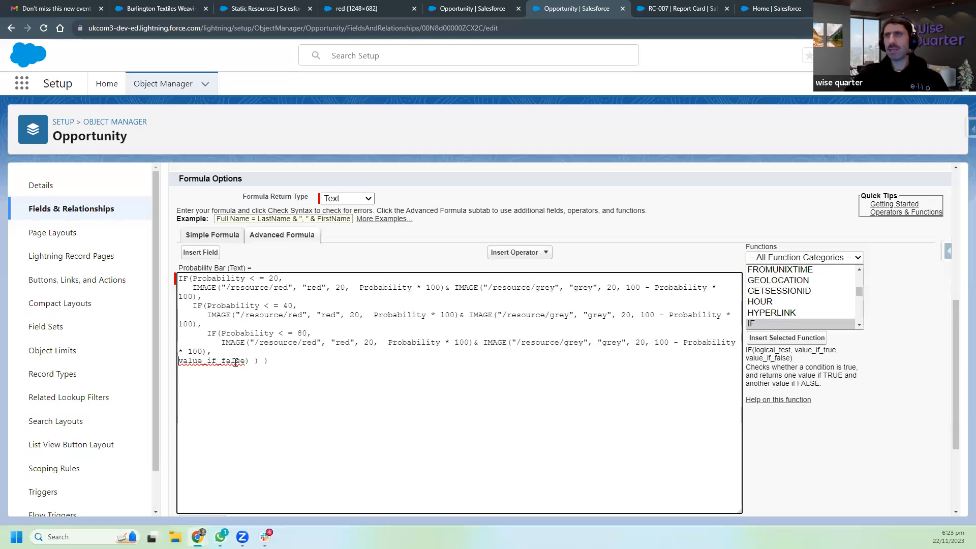
Replace the remaining value_if_false placeholder with a copy of the third IF's red and grey IMAGE expression, indented to match.
{"action": "mouse_move", "coordinate": [223, 343]}
{"action": "left_mouse_down"}
{"action": "mouse_move", "coordinate": [531, 343]}
{"action": "mouse_move", "coordinate": [207, 352]}
{"action": "left_mouse_up"}
{"action": "key", "text": "ctrl+c"}
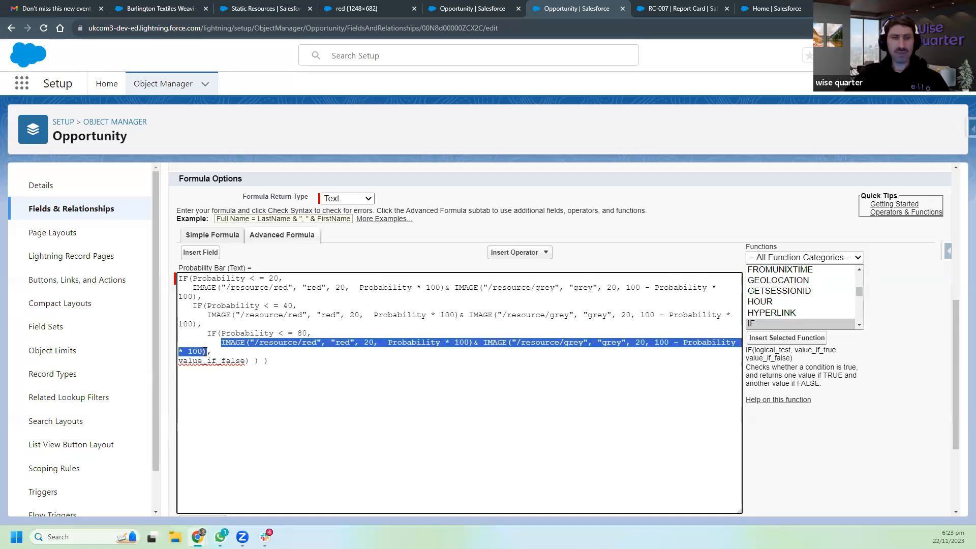
{"action": "double_click", "coordinate": [198, 362]}
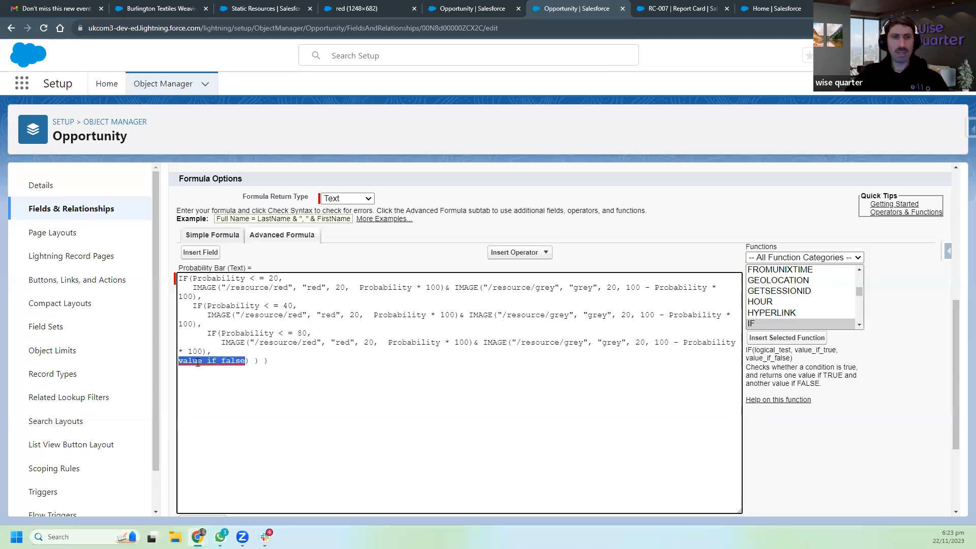
{"action": "key", "text": "ctrl+v"}
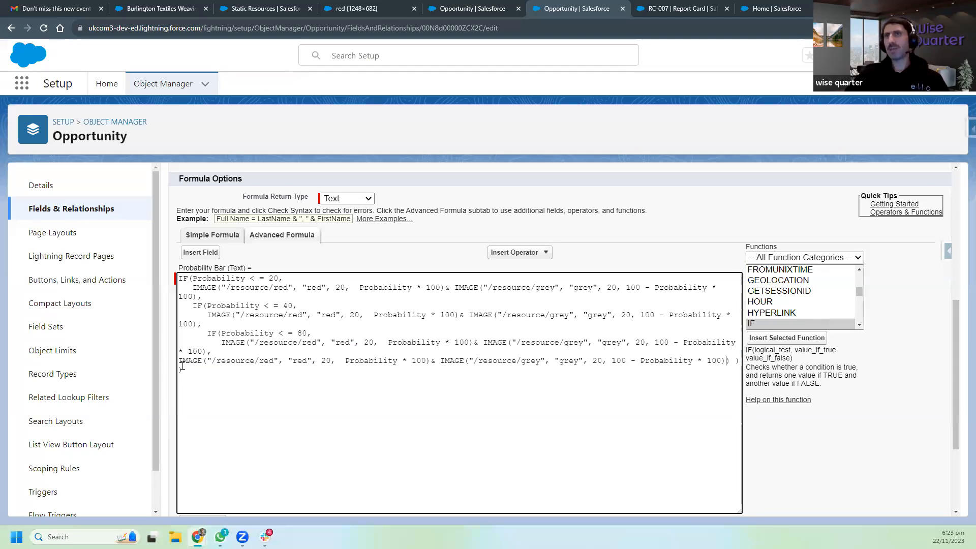
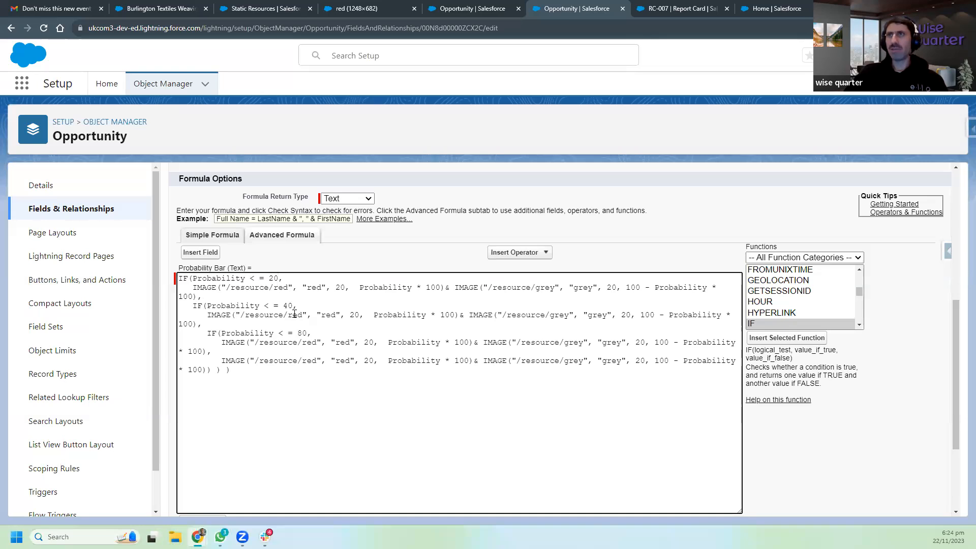
Change the resource name and alternate text of the Probability < = 40 coloured image from red to amber.
{"action": "double_click", "coordinate": [297, 315]}
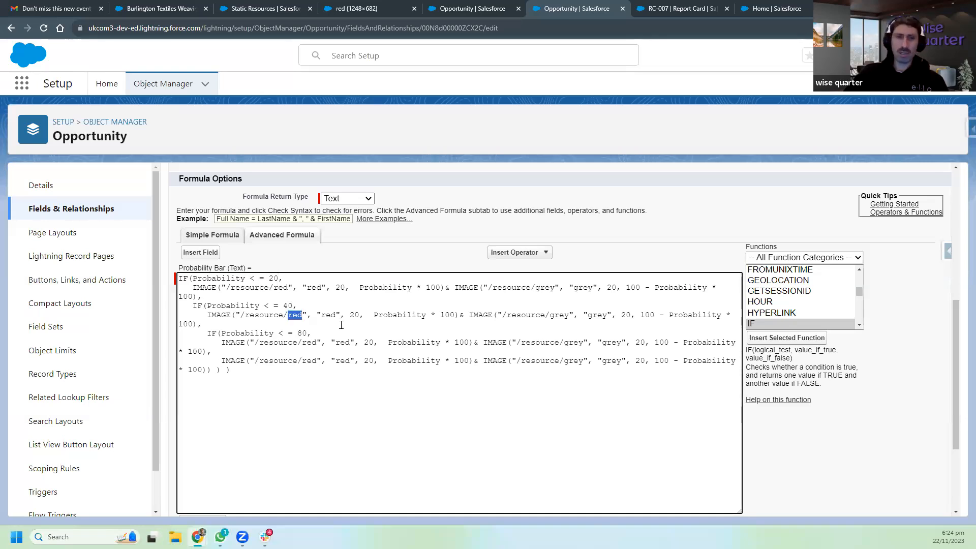
{"action": "type", "text": "amber"}
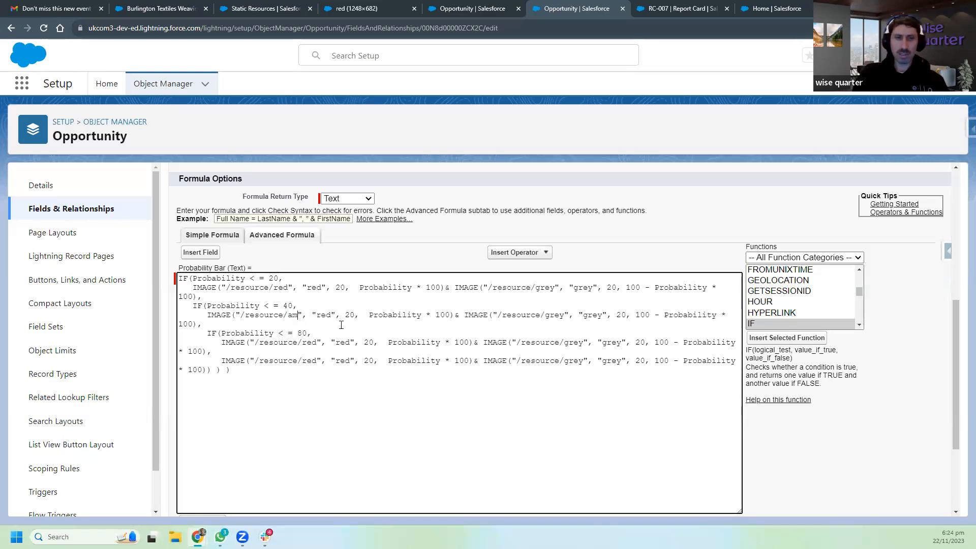
{"action": "double_click", "coordinate": [338, 315]}
{"action": "type", "text": "amber"}
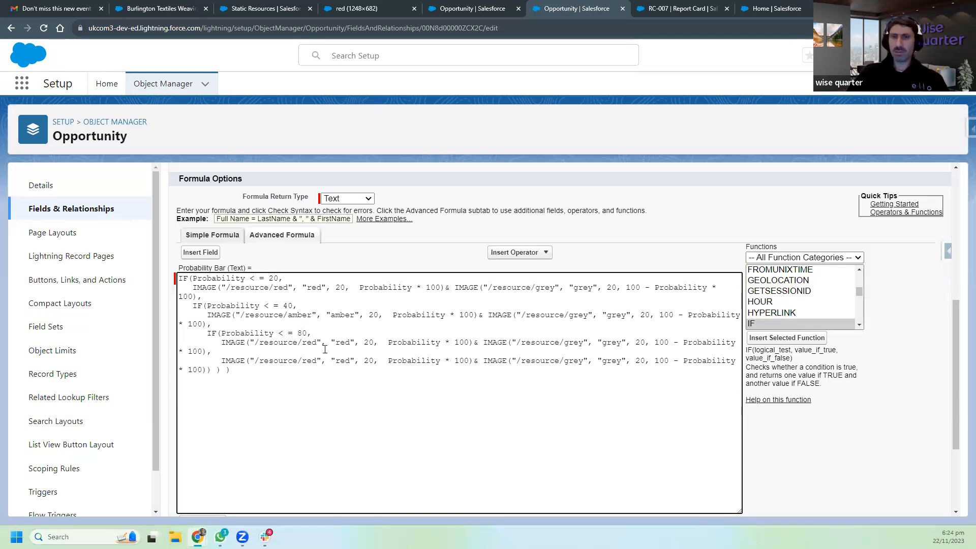
Set the third IF's threshold to 60 and change its coloured image's resource name and alternate text to yellow.
{"action": "type", "text": "6"}
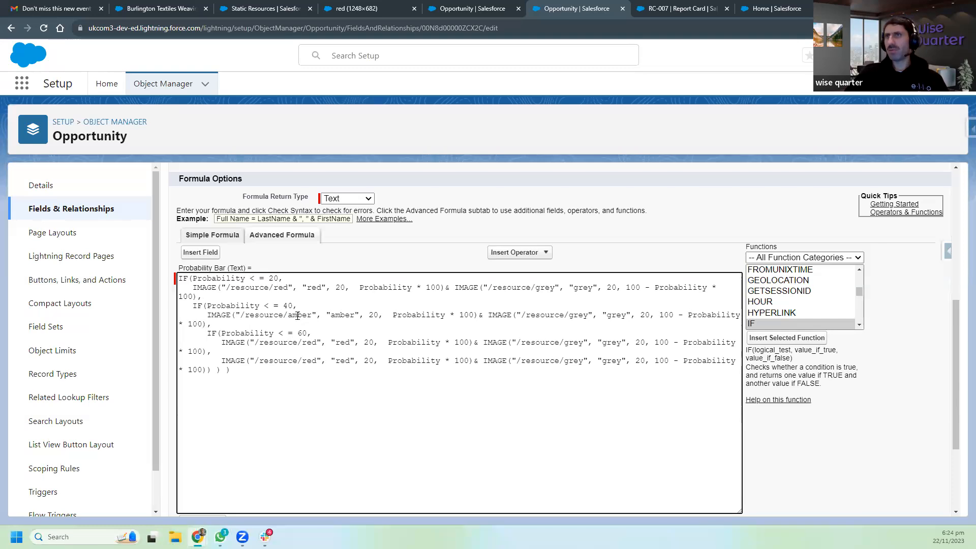
{"action": "double_click", "coordinate": [310, 342]}
{"action": "type", "text": "yellow"}
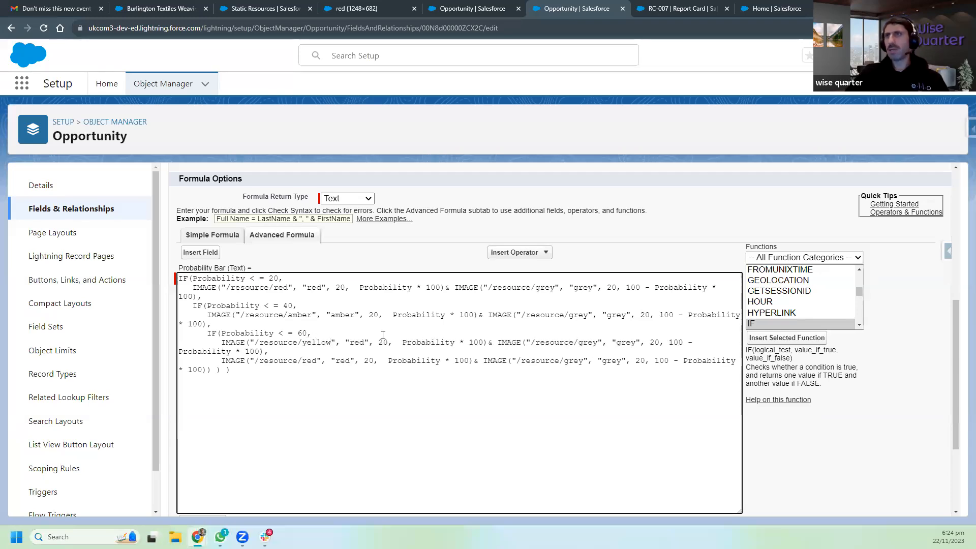
{"action": "double_click", "coordinate": [358, 341]}
{"action": "type", "text": "yellow"}
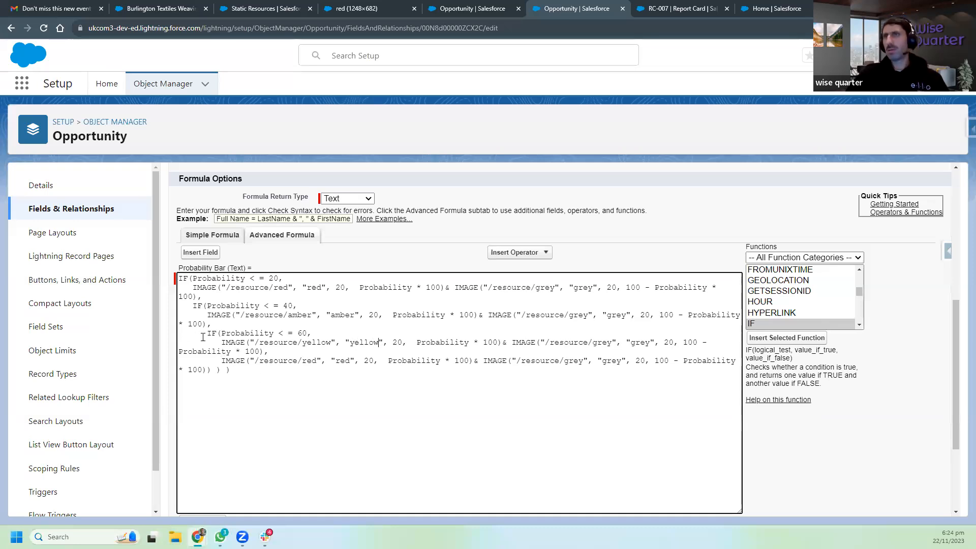
Duplicate the Probability < = 60 IF block before the final IMAGE expression and indent the copy and the final line one level deeper.
{"action": "left_click_drag", "start_coordinate": [203, 333], "coordinate": [284, 351]}
{"action": "key", "text": "ctrl+c"}
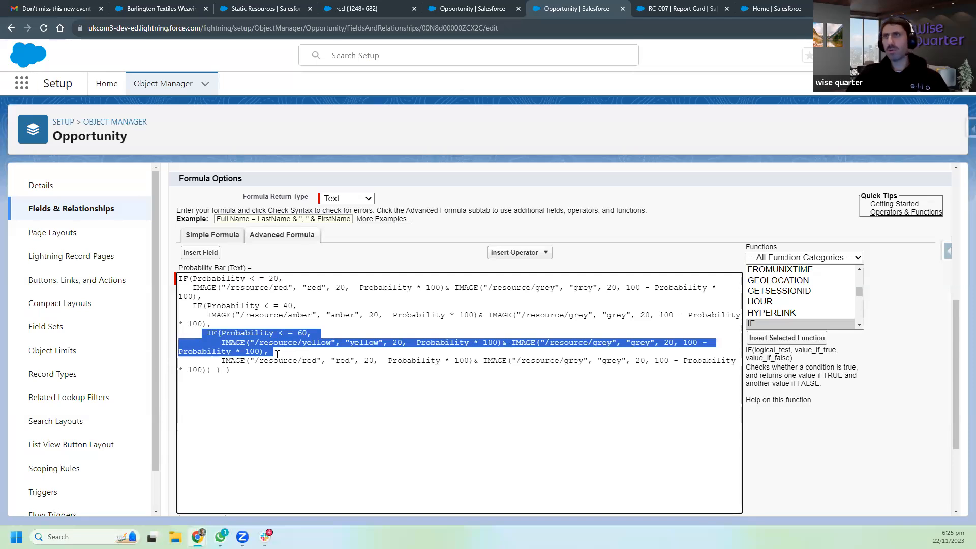
{"action": "left_click", "coordinate": [277, 354]}
{"action": "key", "text": "Return"}
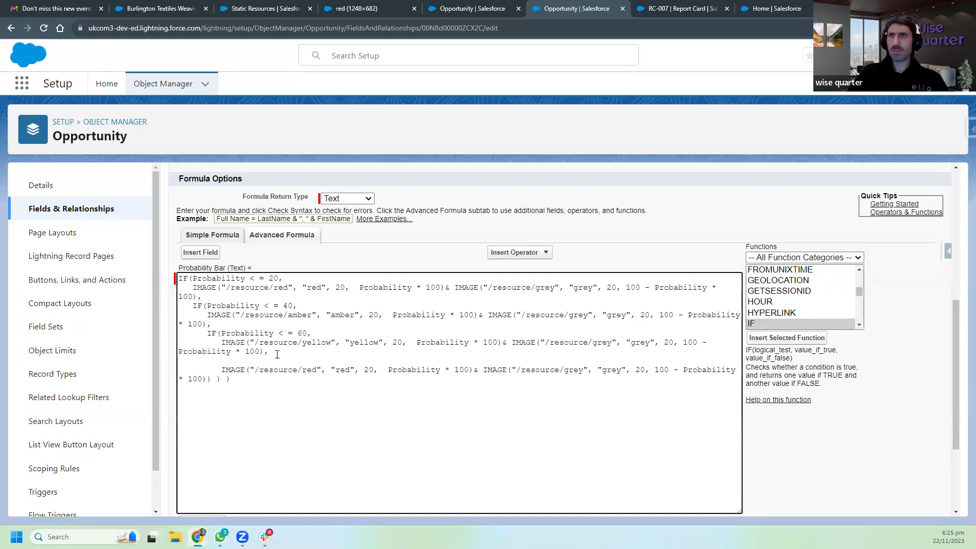
{"action": "key", "text": "ctrl+v"}
{"action": "left_click", "coordinate": [182, 360]}
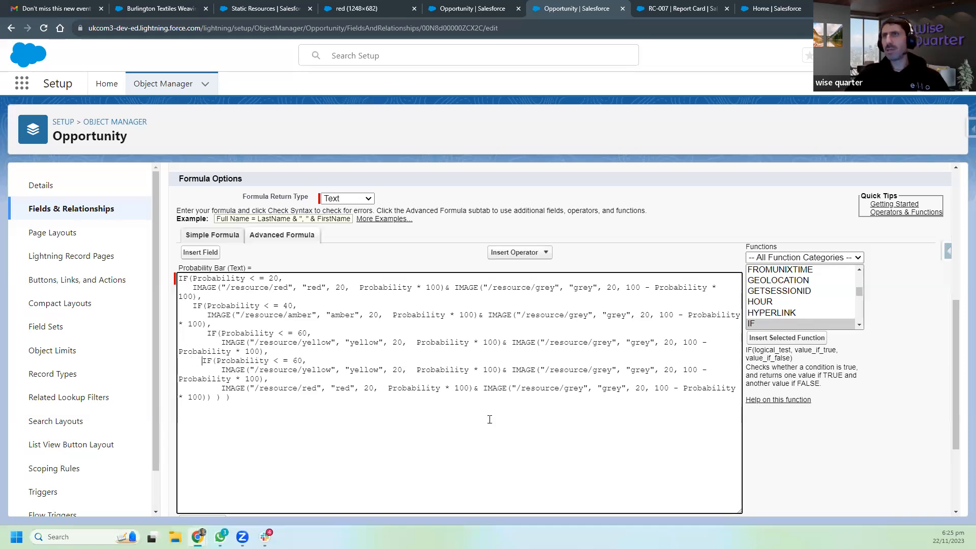
{"action": "left_click", "coordinate": [221, 370]}
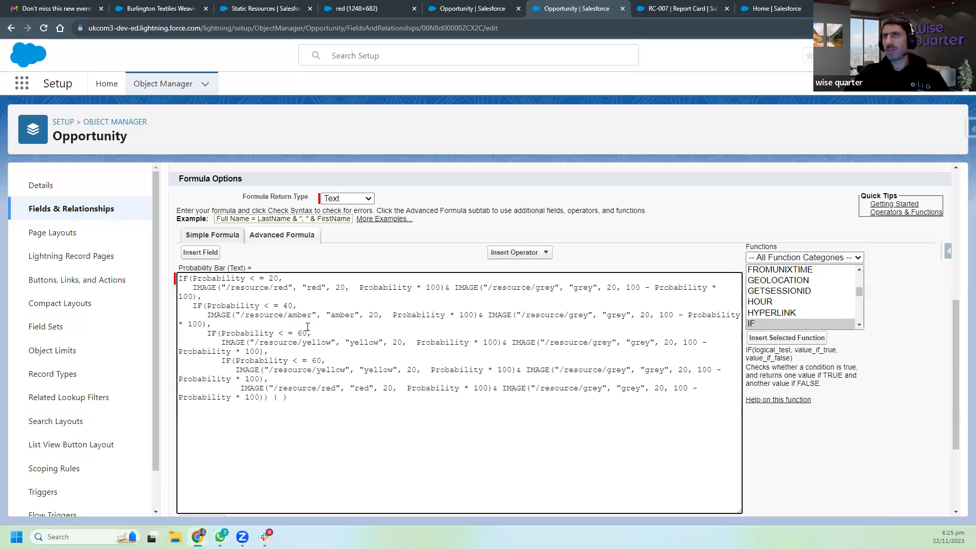
Set the copied IF's threshold to 80 and change its coloured image's resource name and alternate text to blue.
{"action": "left_click", "coordinate": [318, 362]}
{"action": "key", "text": "BackSpace"}
{"action": "type", "text": "8"}
{"action": "double_click", "coordinate": [335, 370]}
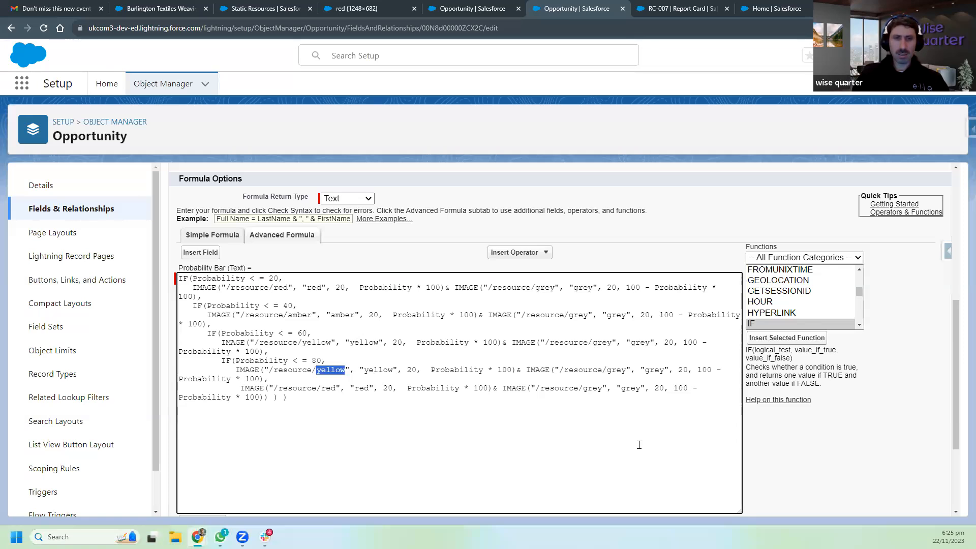
{"action": "type", "text": "blue"}
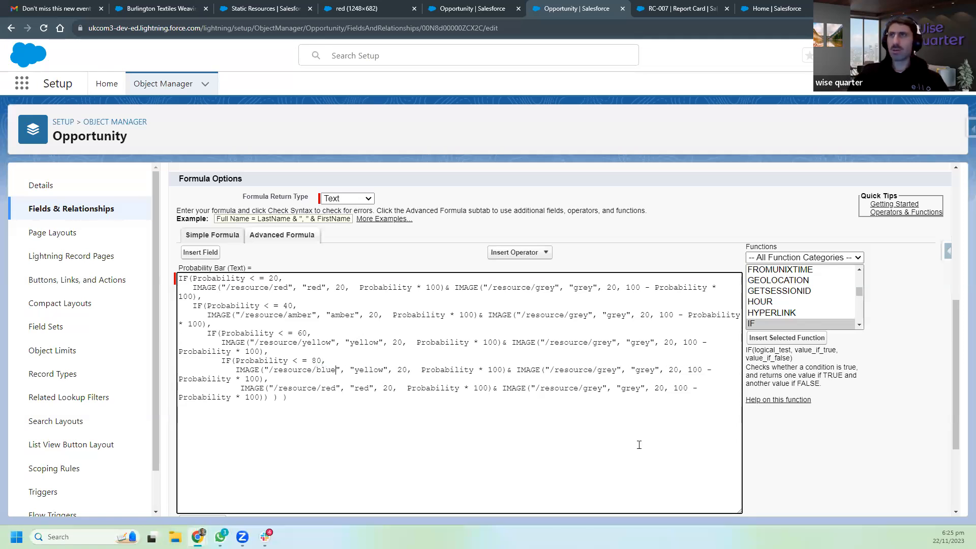
{"action": "double_click", "coordinate": [364, 371]}
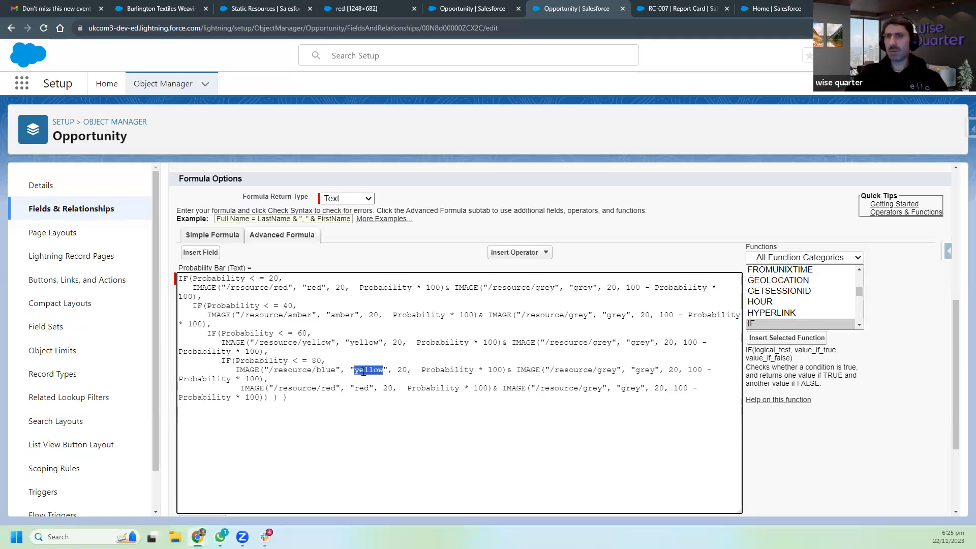
{"action": "type", "text": "blue"}
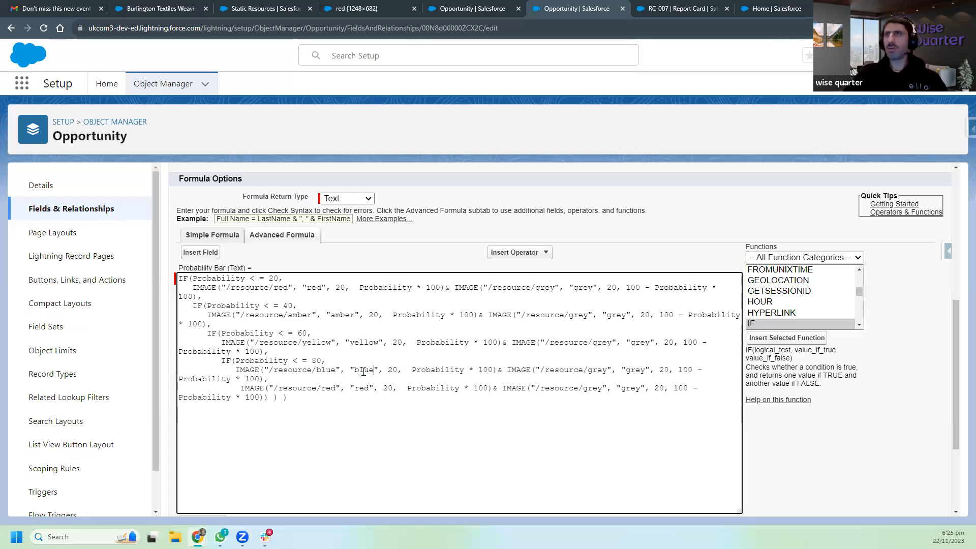
Change the final fallback image's resource name and alternate text from red to green.
{"action": "double_click", "coordinate": [331, 389]}
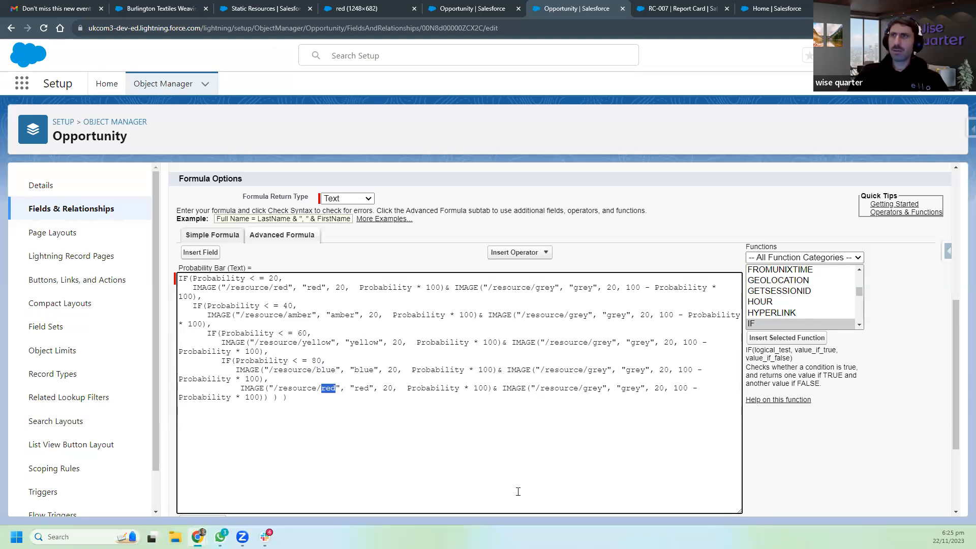
{"action": "type", "text": "green"}
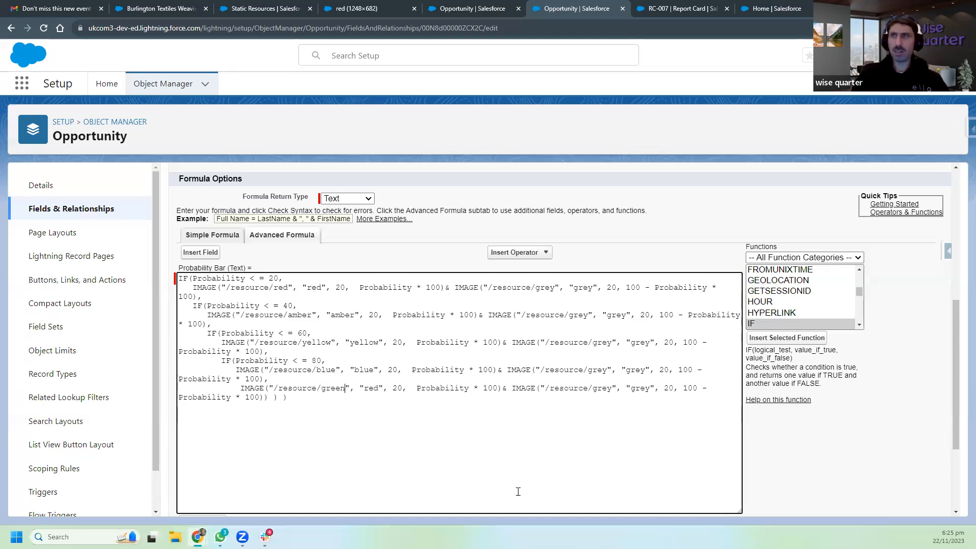
{"action": "double_click", "coordinate": [372, 388]}
{"action": "type", "text": "green"}
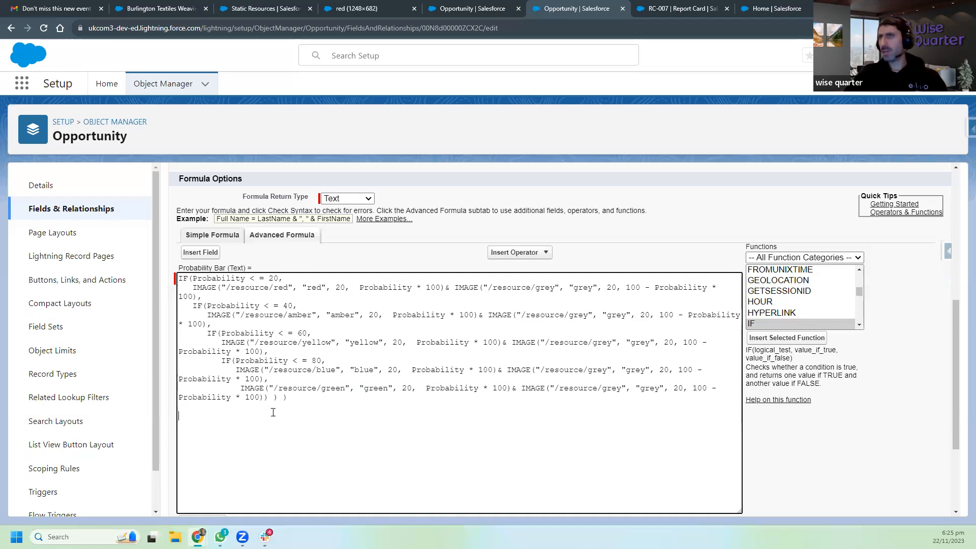
Check the Probability Bar formula's syntax and change the first IF's condition to Probability < 21.
{"action": "scroll", "coordinate": [645, 429], "scroll_direction": "down", "scroll_amount": 3}
{"action": "left_click", "coordinate": [197, 390]}
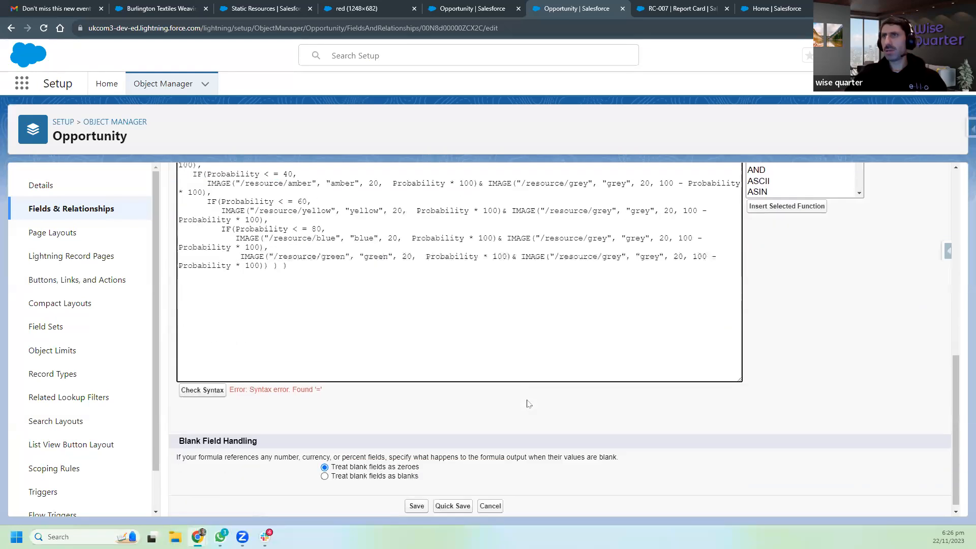
{"action": "scroll", "coordinate": [468, 405], "scroll_direction": "up", "scroll_amount": 1}
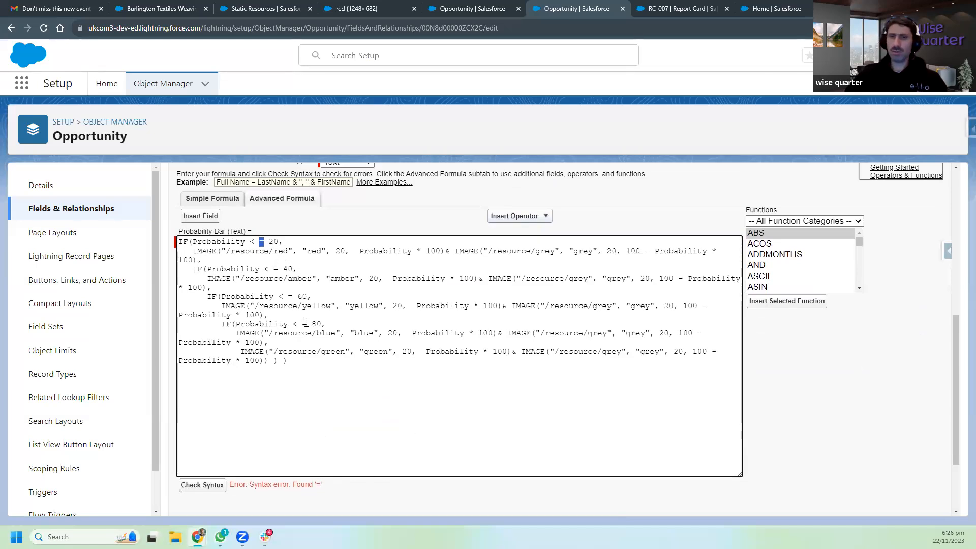
{"action": "key", "text": "BackSpace"}
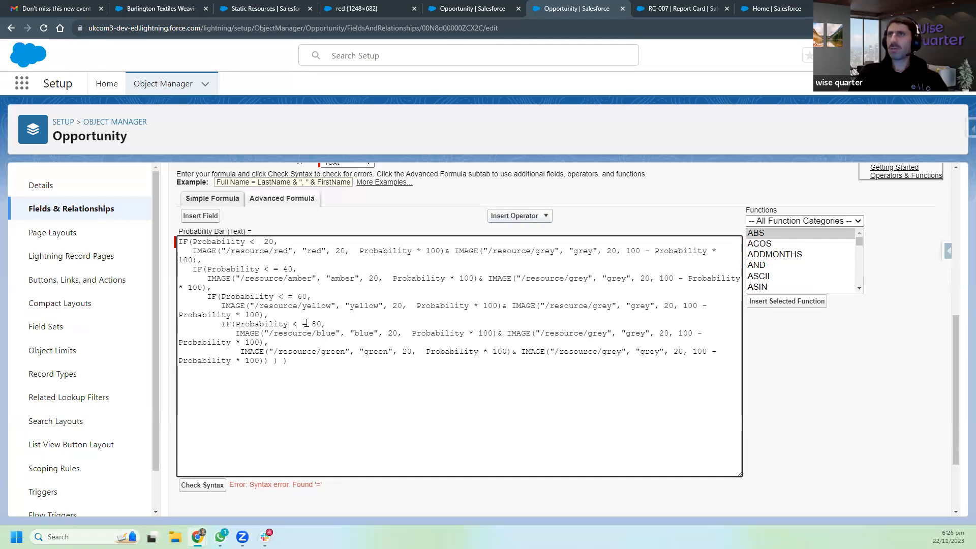
{"action": "left_click", "coordinate": [265, 242]}
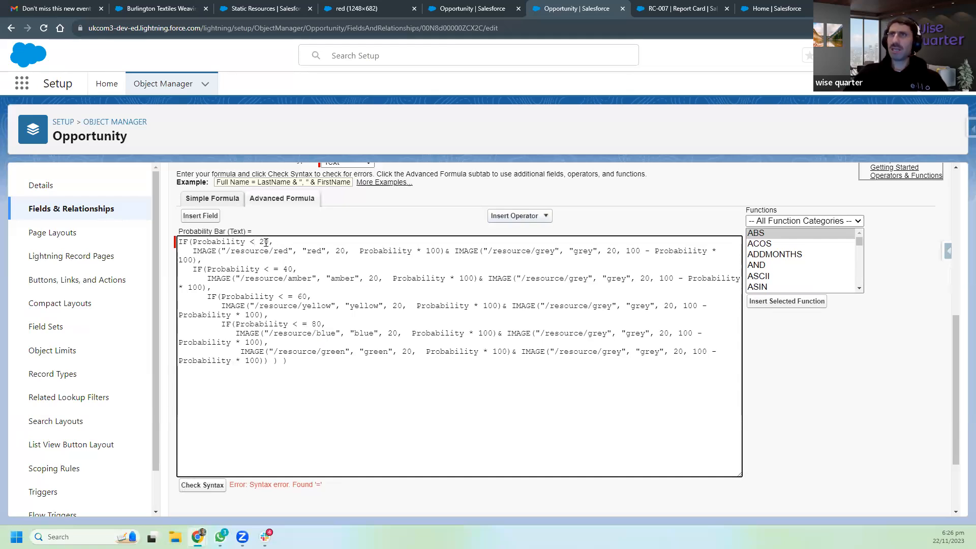
{"action": "key", "text": "Delete"}
{"action": "type", "text": "1"}
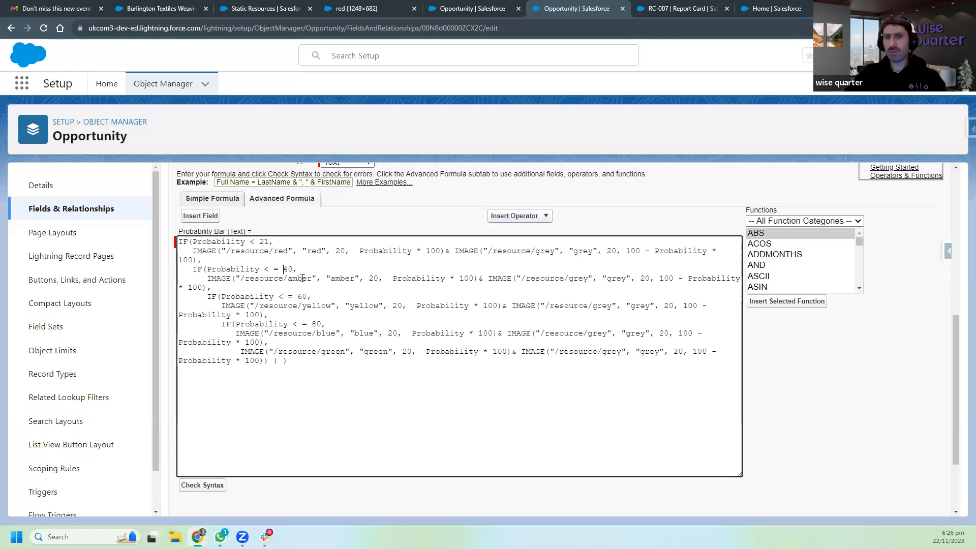
Change the amber, yellow and blue IF conditions to Probability < 41, < 61 and < 81, and check the syntax.
{"action": "left_click", "coordinate": [281, 270]}
{"action": "key", "text": "BackSpace"}
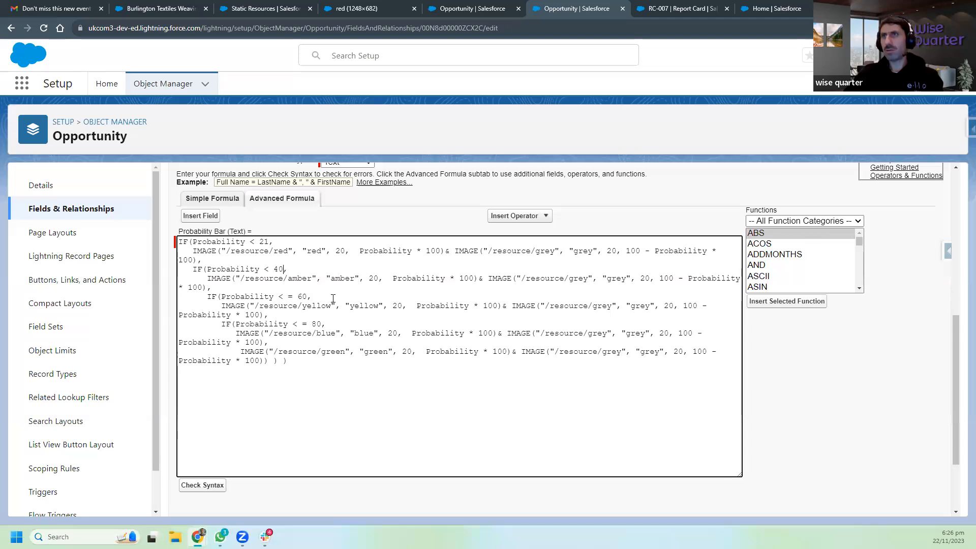
{"action": "left_click", "coordinate": [296, 296]}
{"action": "key", "text": "BackSpace"}
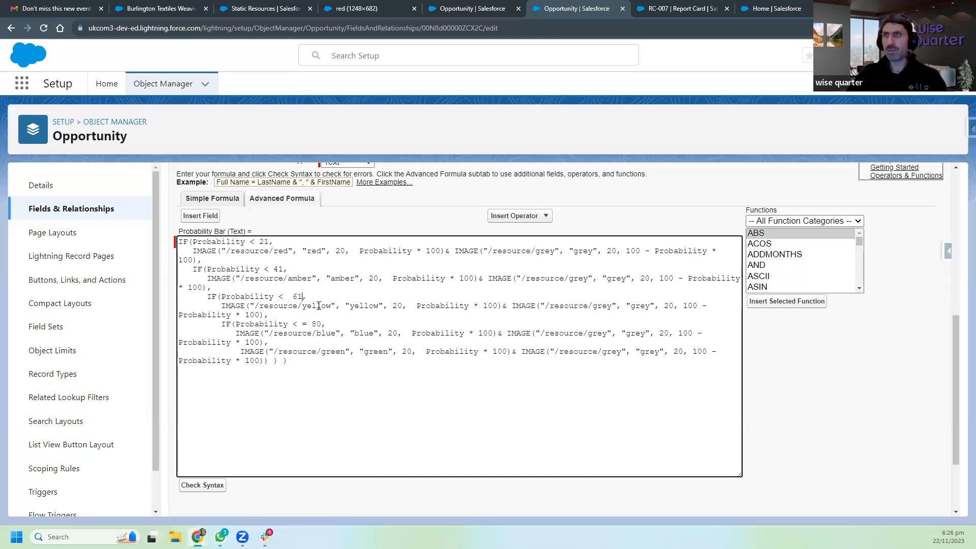
{"action": "left_click", "coordinate": [307, 324]}
{"action": "key", "text": "BackSpace"}
{"action": "key", "text": "BackSpace"}
{"action": "type", "text": "1"}
{"action": "left_click", "coordinate": [203, 486]}
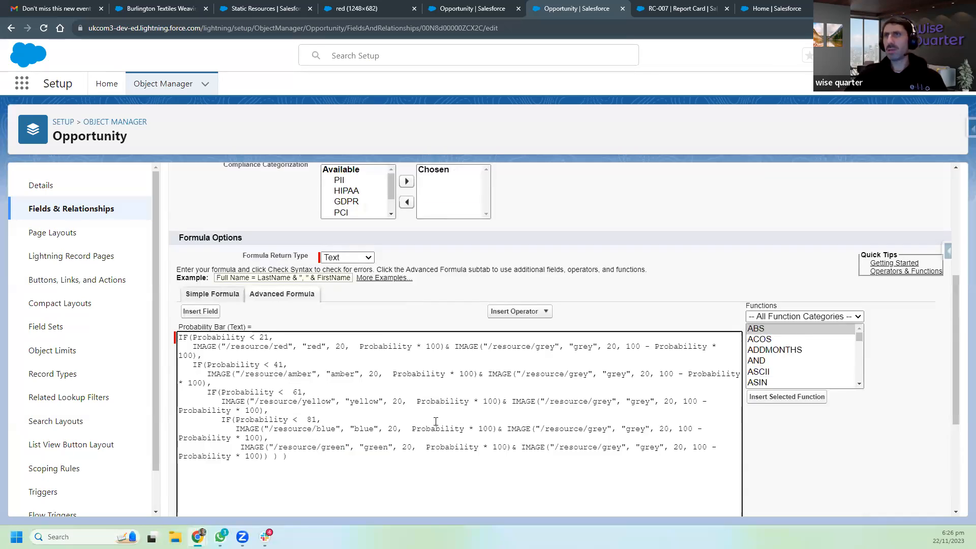
Add a closing parenthesis at the end of the formula, recheck the syntax and save the field.
{"action": "scroll", "coordinate": [436, 422], "scroll_direction": "down", "scroll_amount": 4}
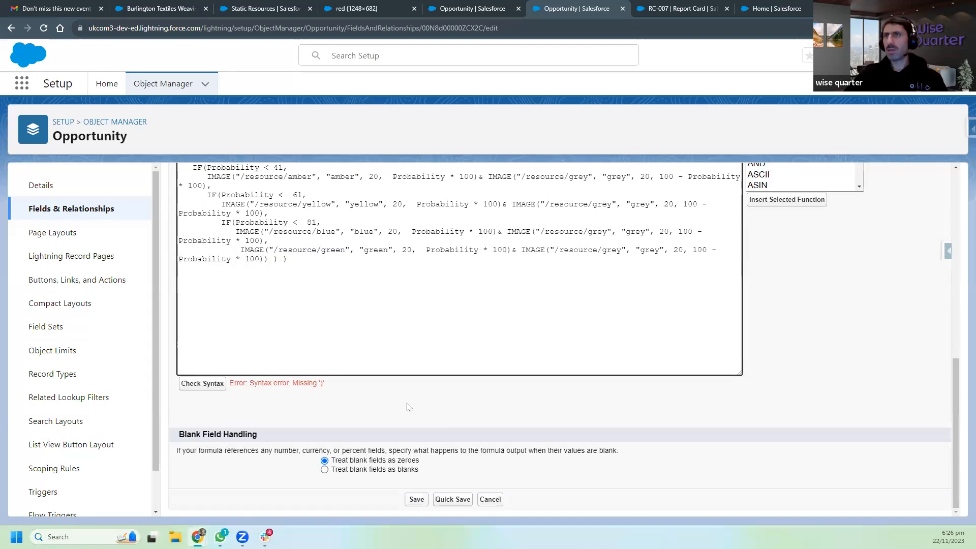
{"action": "type", "text": ")"}
{"action": "left_click", "coordinate": [216, 385]}
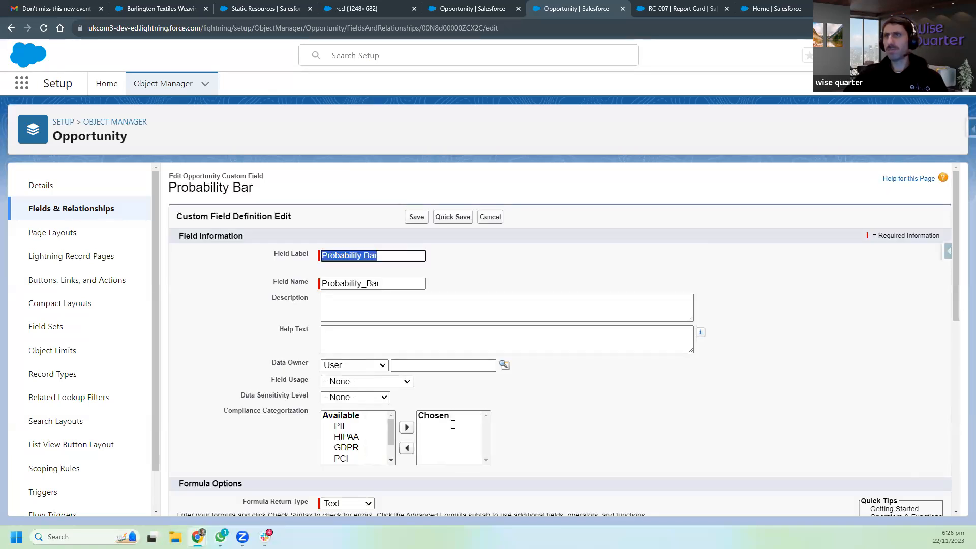
{"action": "scroll", "coordinate": [453, 425], "scroll_direction": "down", "scroll_amount": 8}
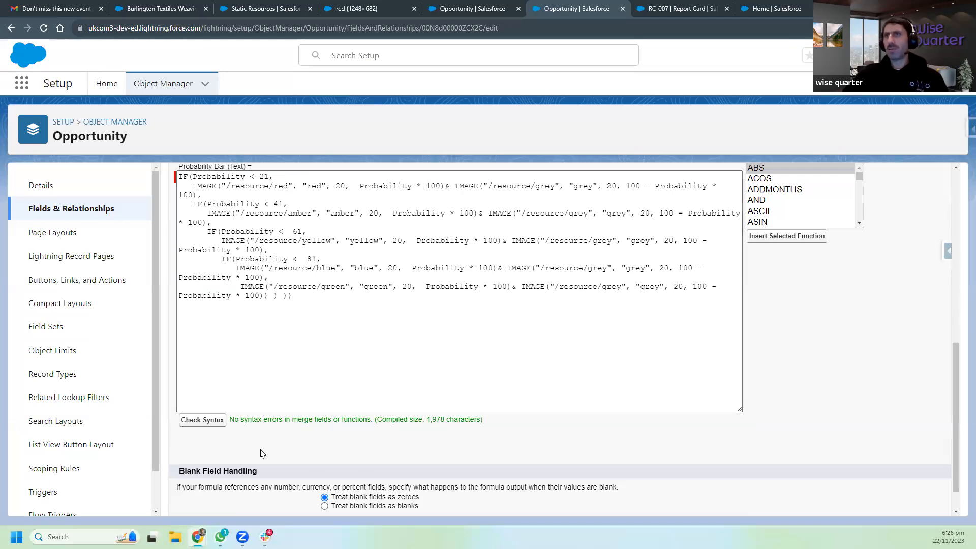
{"action": "scroll", "coordinate": [523, 415], "scroll_direction": "down", "scroll_amount": 1}
{"action": "left_click", "coordinate": [421, 503]}
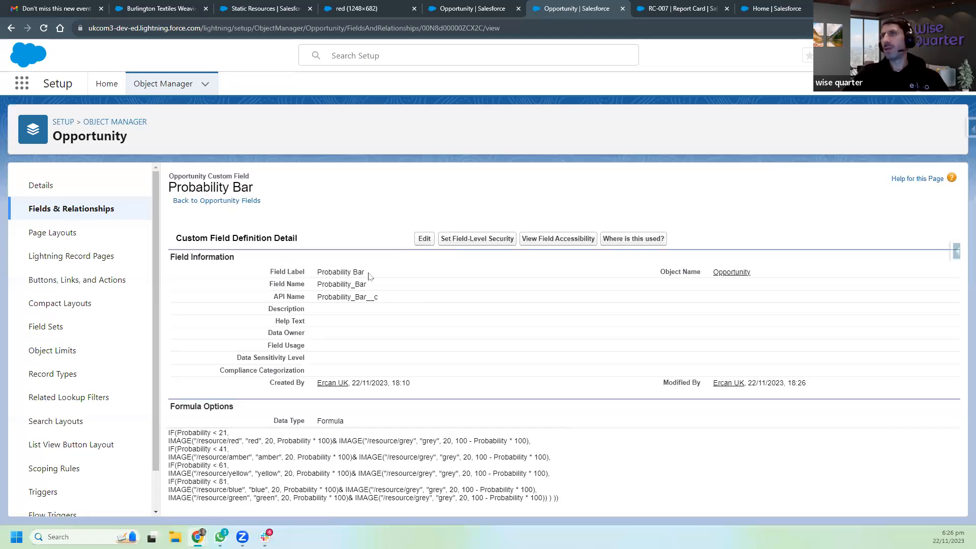
Set the Burlington Textiles opportunity's current stage to Prospecting and reload the record.
{"action": "left_click", "coordinate": [166, 15]}
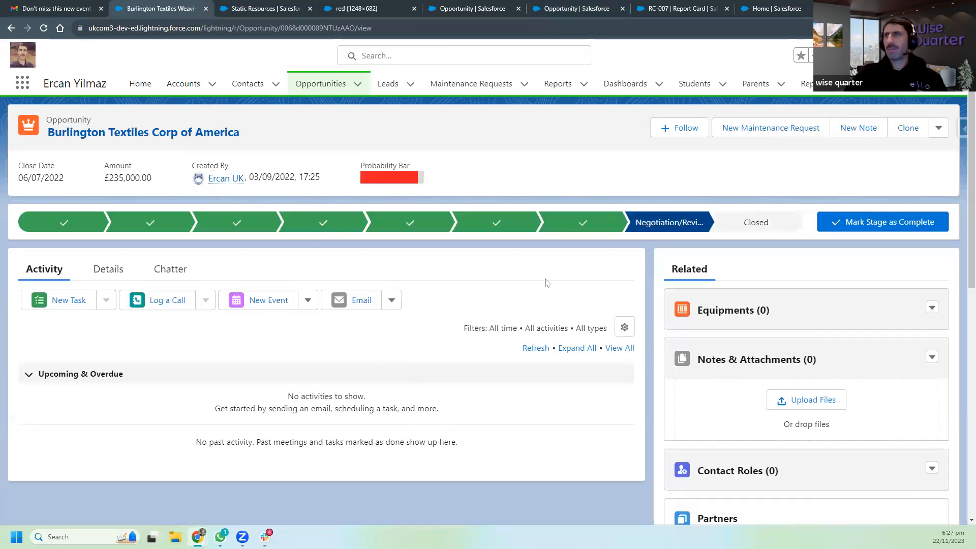
{"action": "left_click", "coordinate": [62, 224]}
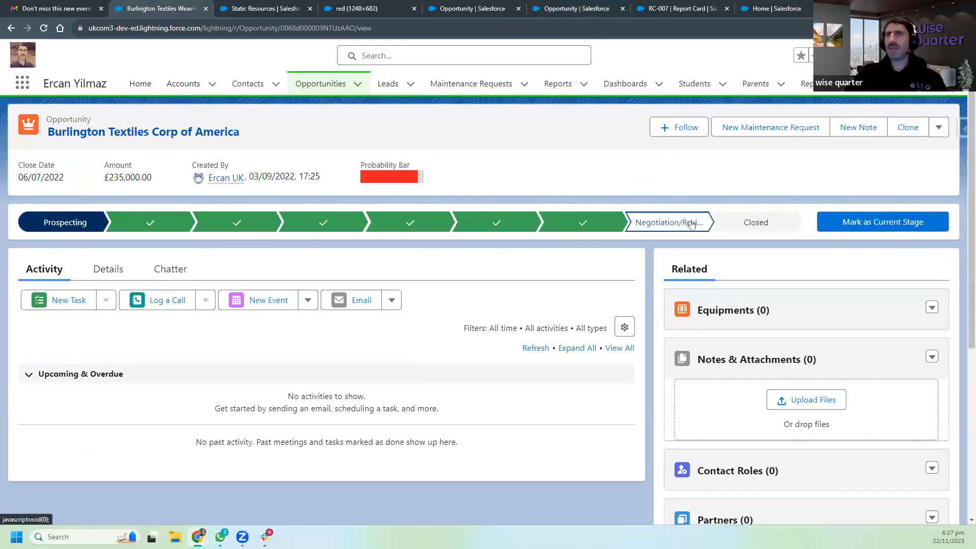
{"action": "left_click", "coordinate": [903, 224]}
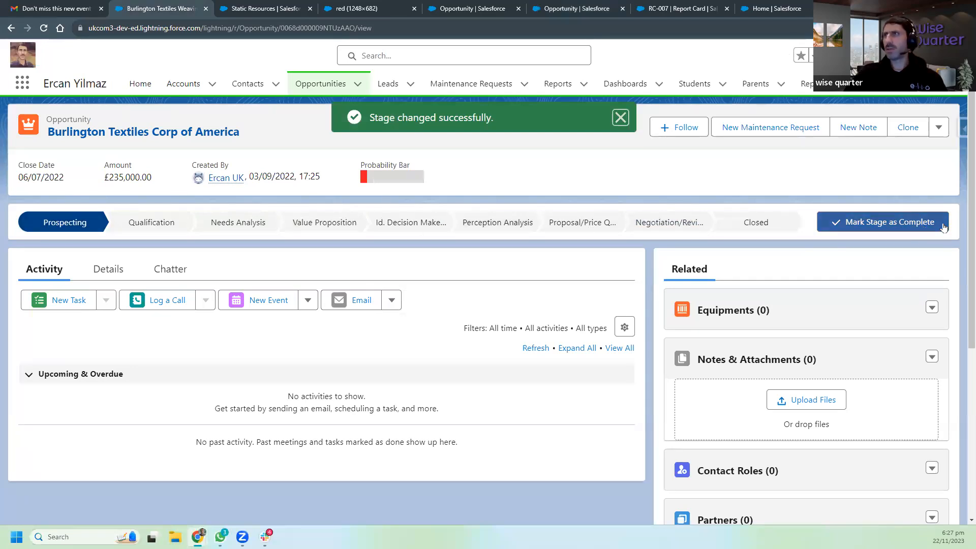
{"action": "left_click", "coordinate": [43, 29]}
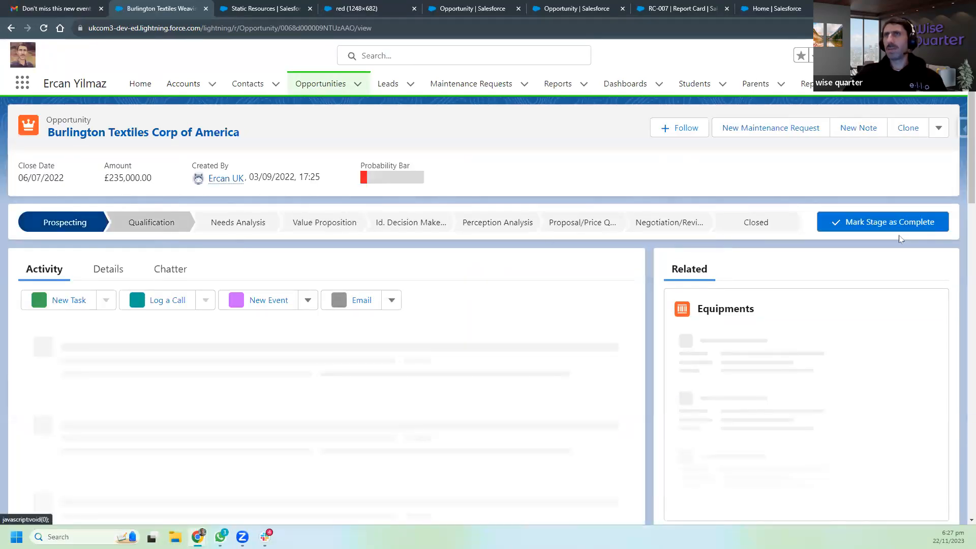
Mark three successive stages of the Burlington Textiles opportunity as complete, advancing it from Prospecting to Value Proposition.
{"action": "left_click", "coordinate": [898, 225]}
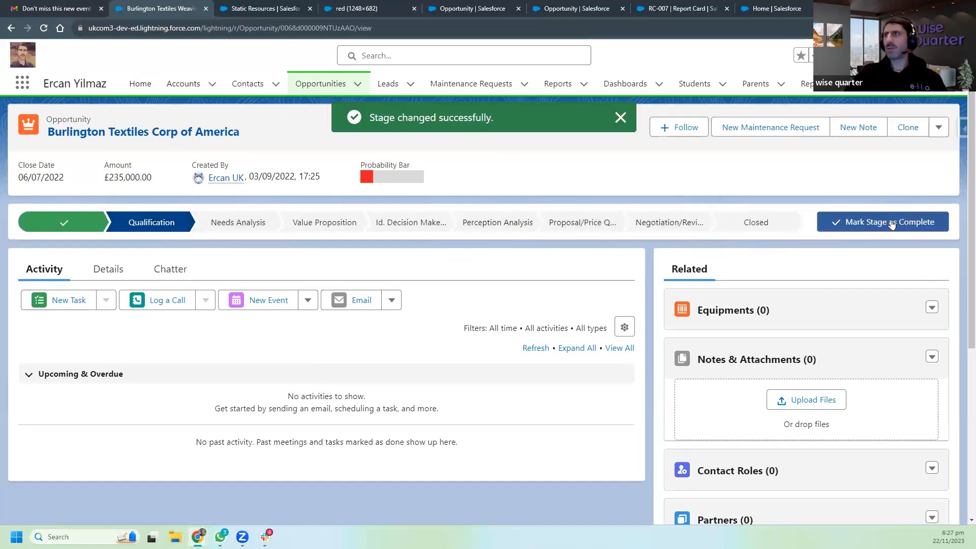
{"action": "left_click", "coordinate": [894, 224]}
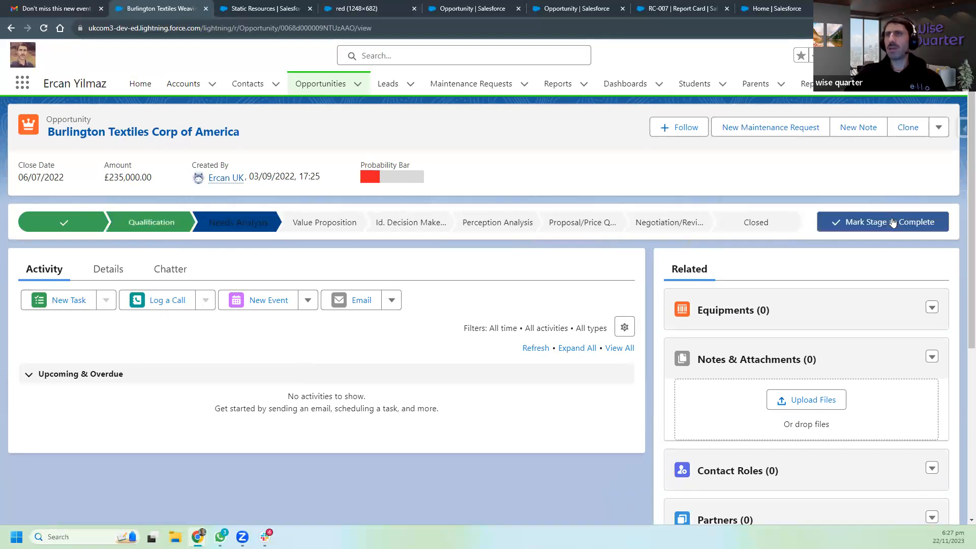
{"action": "left_click", "coordinate": [888, 224]}
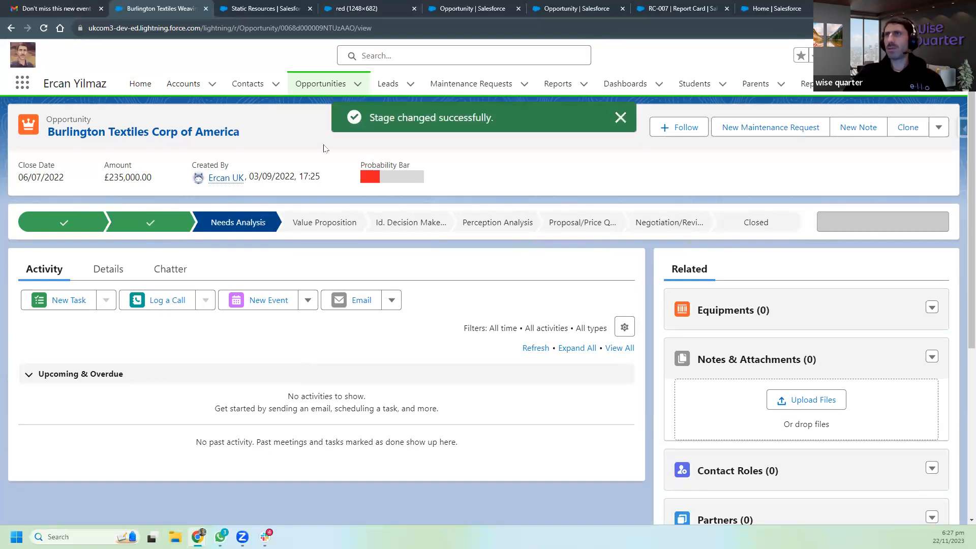
Review the IF thresholds in the Probability Bar field's formula, particularly the second one, and save the field again.
{"action": "left_click", "coordinate": [560, 9]}
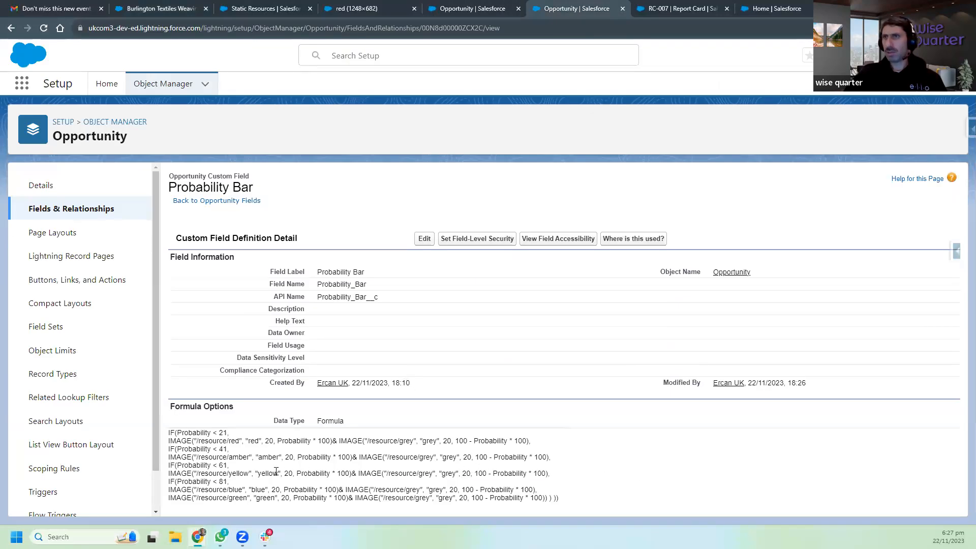
{"action": "left_click", "coordinate": [424, 239]}
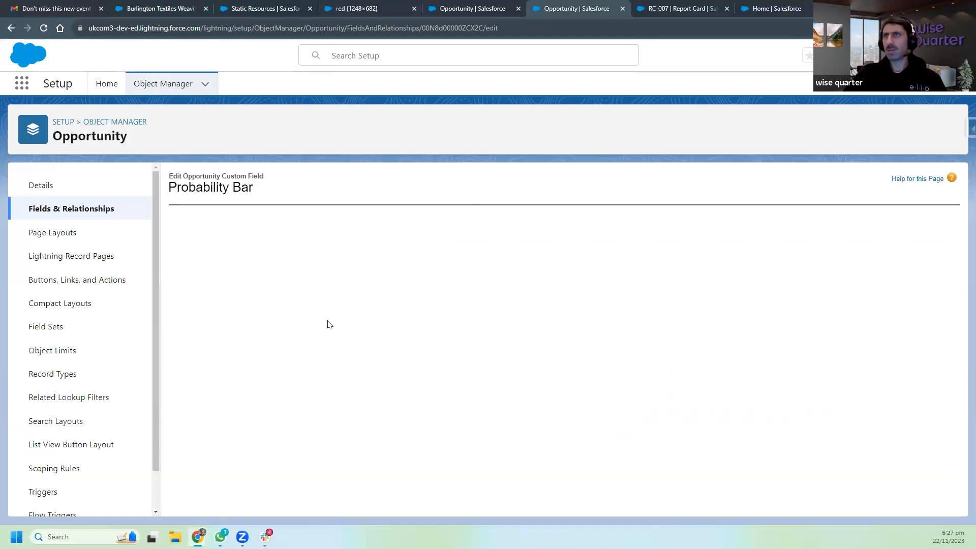
{"action": "scroll", "coordinate": [415, 406], "scroll_direction": "down", "scroll_amount": 6}
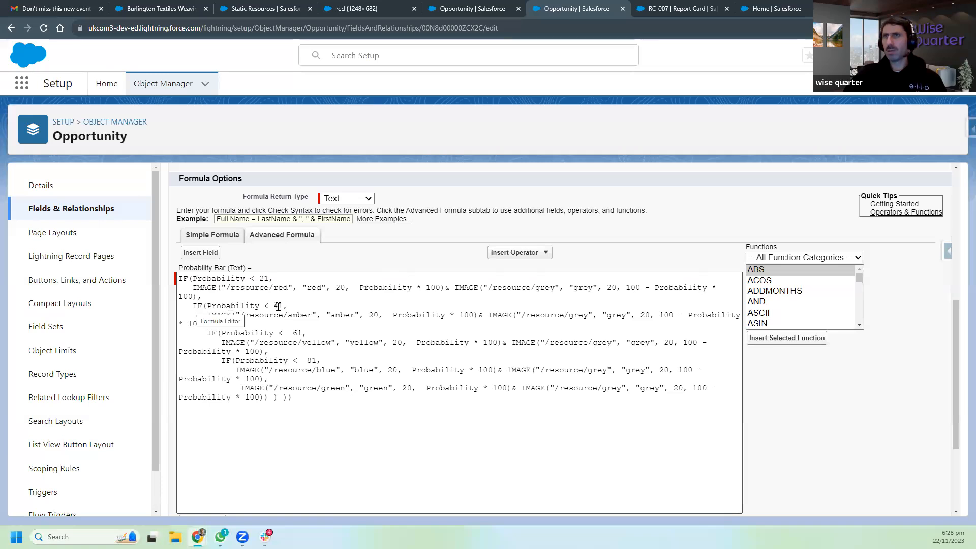
{"action": "left_click_drag", "start_coordinate": [284, 306], "coordinate": [276, 306]}
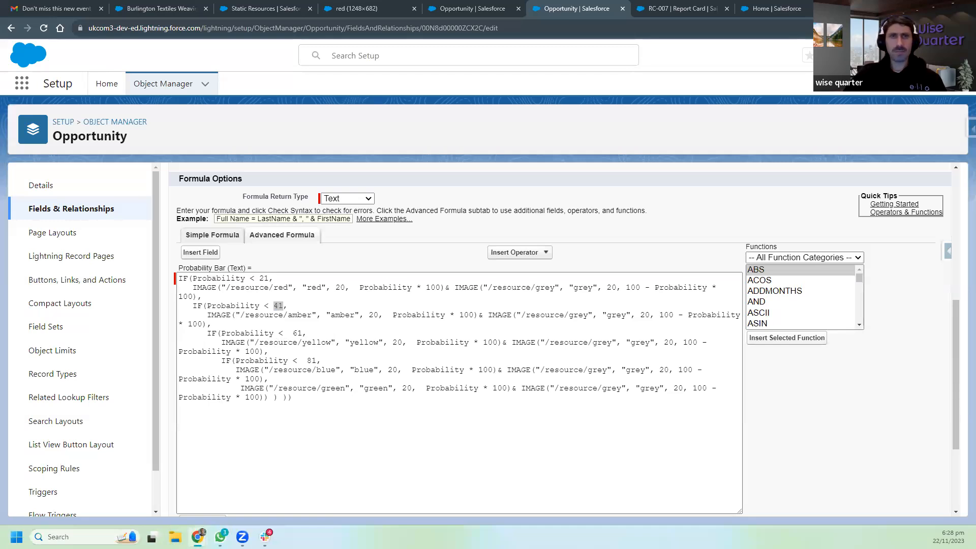
{"action": "left_click", "coordinate": [274, 305]}
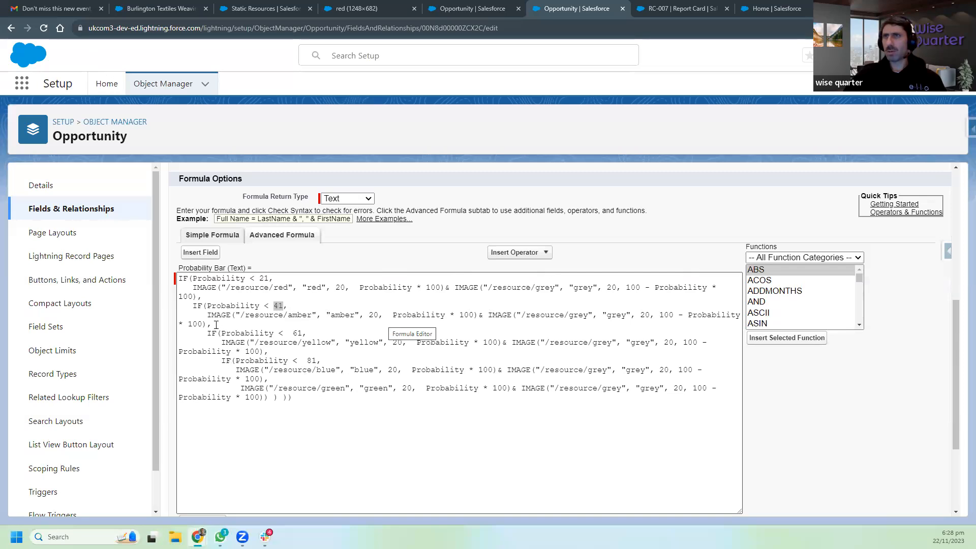
{"action": "scroll", "coordinate": [366, 403], "scroll_direction": "down", "scroll_amount": 3}
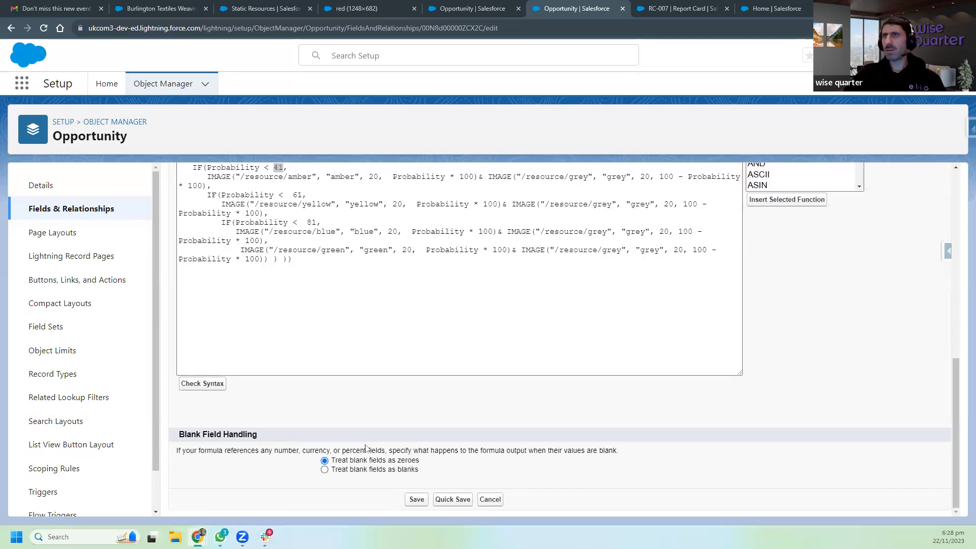
{"action": "left_click", "coordinate": [416, 500]}
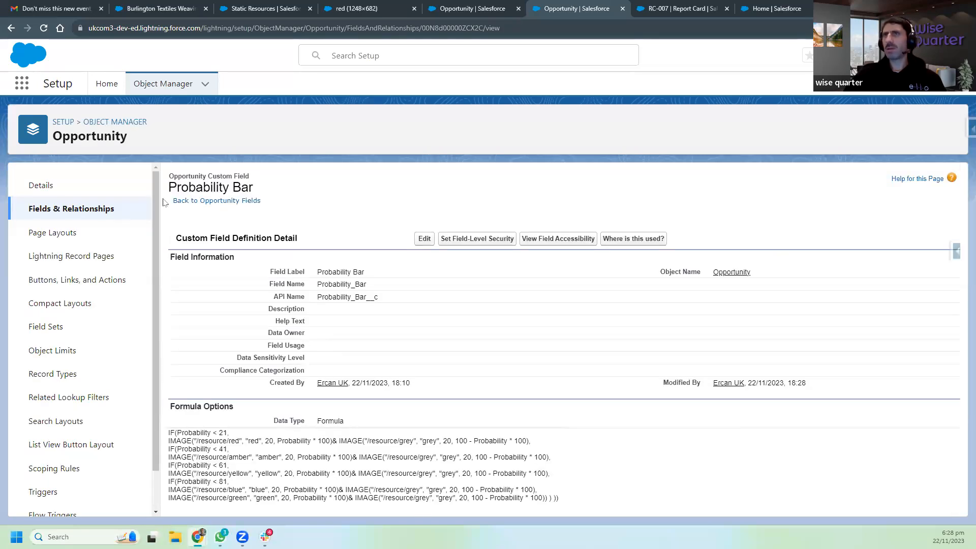
Reload the Burlington Textiles opportunity to inspect its Probability Bar, and open the Dickenson Mobile Generators opportunity from All Opportunities.
{"action": "left_click", "coordinate": [160, 9]}
{"action": "left_click", "coordinate": [44, 28]}
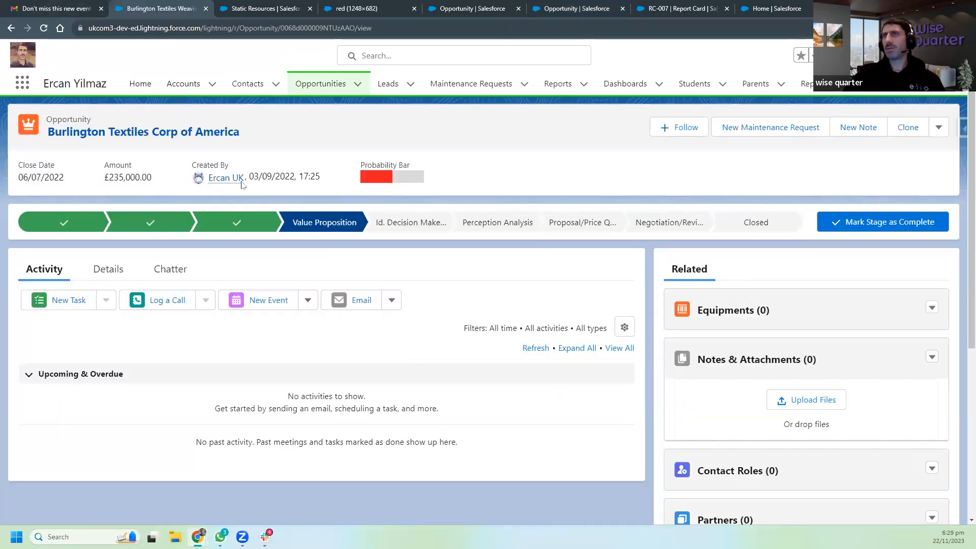
{"action": "left_click", "coordinate": [321, 83]}
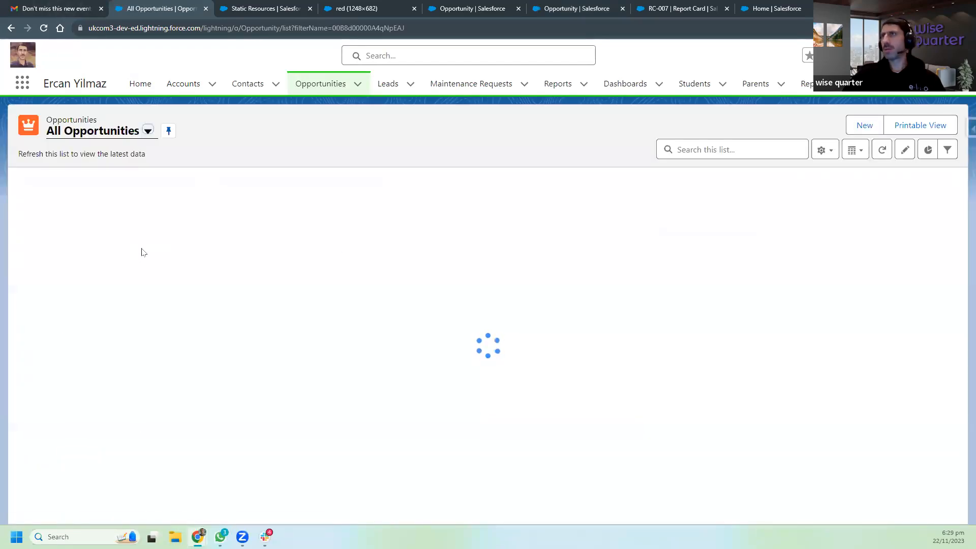
{"action": "left_click", "coordinate": [116, 220]}
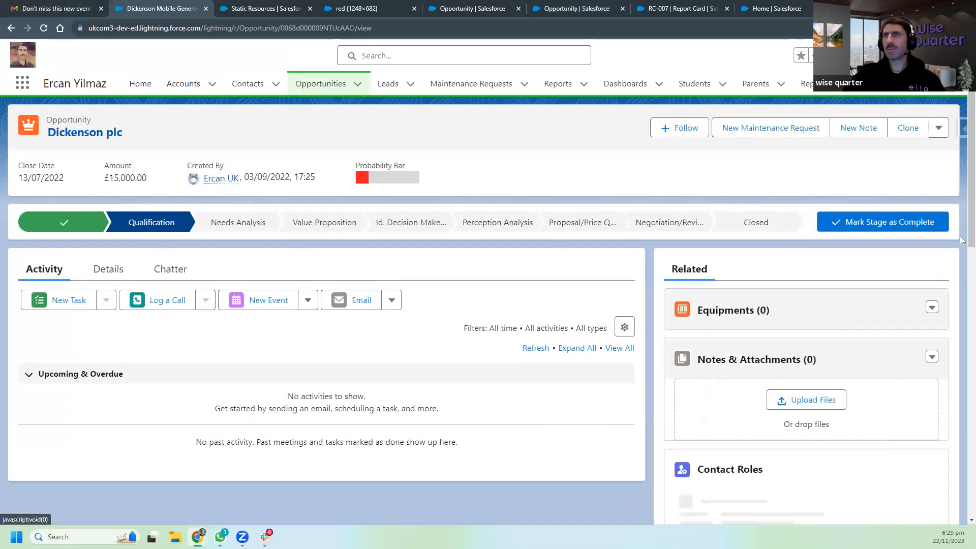
Advance the Dickenson Mobile Generators opportunity two stages to Value Proposition and examine its probability fields in the record details.
{"action": "left_click", "coordinate": [883, 222]}
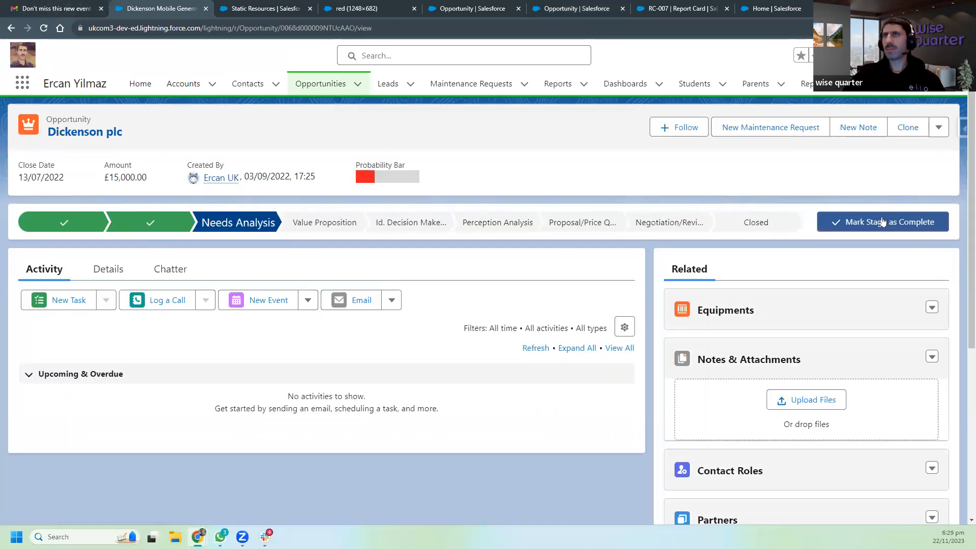
{"action": "left_click", "coordinate": [883, 221]}
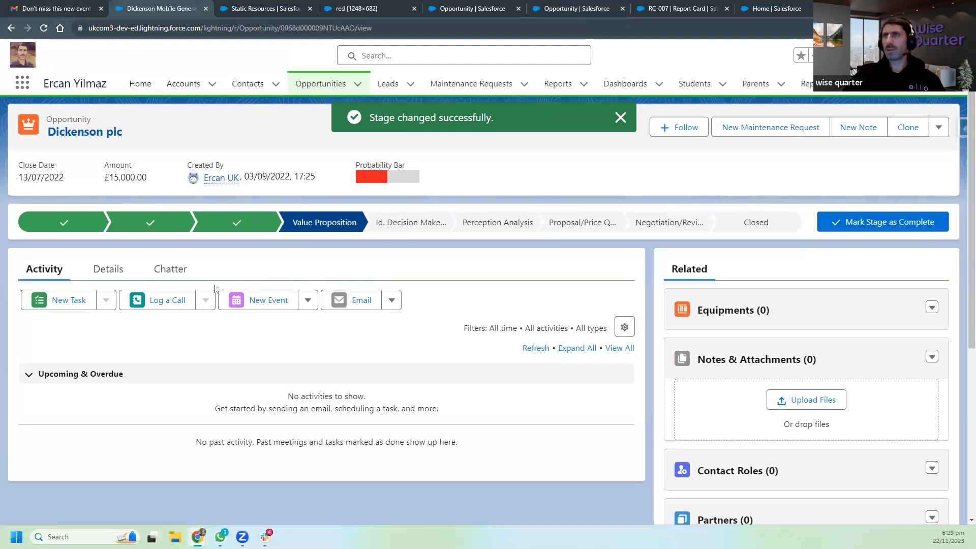
{"action": "left_click", "coordinate": [105, 269]}
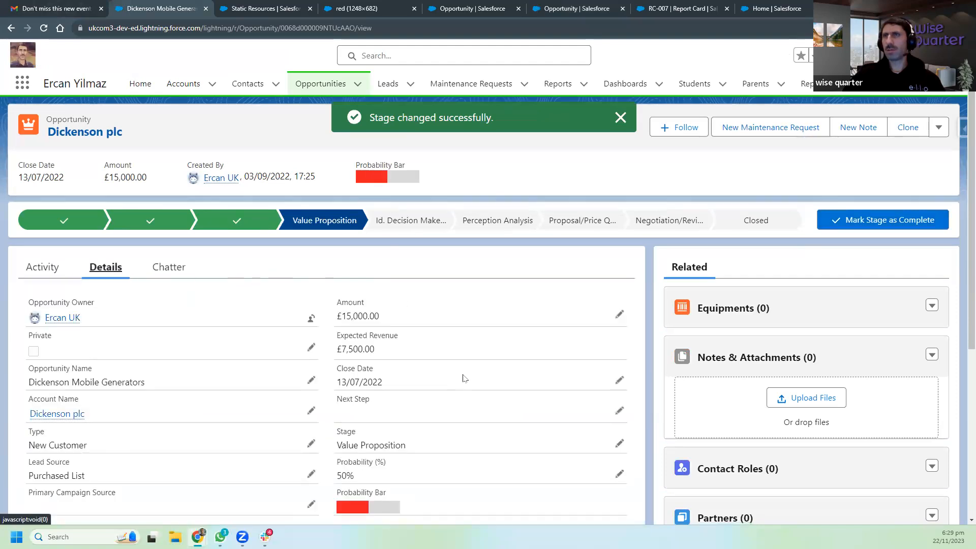
{"action": "scroll", "coordinate": [461, 377], "scroll_direction": "down", "scroll_amount": 4}
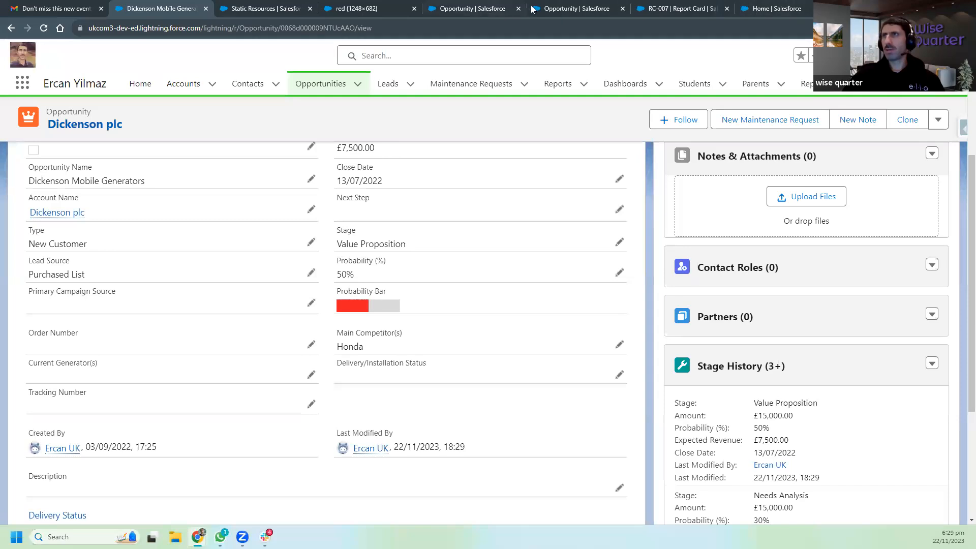
Open the Probability Bar field for editing and examine the first two IF conditions and the red bar expression in its formula.
{"action": "left_click", "coordinate": [561, 10]}
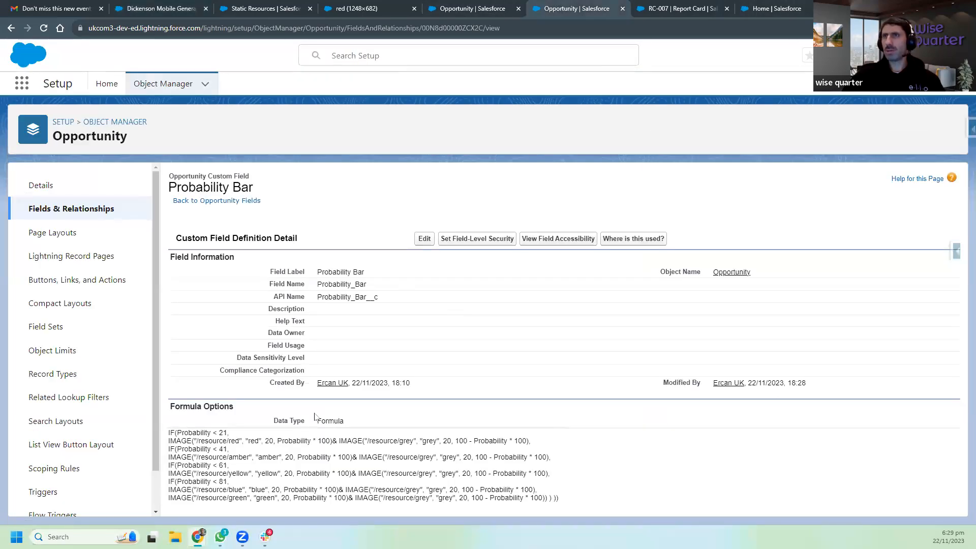
{"action": "left_click", "coordinate": [425, 239]}
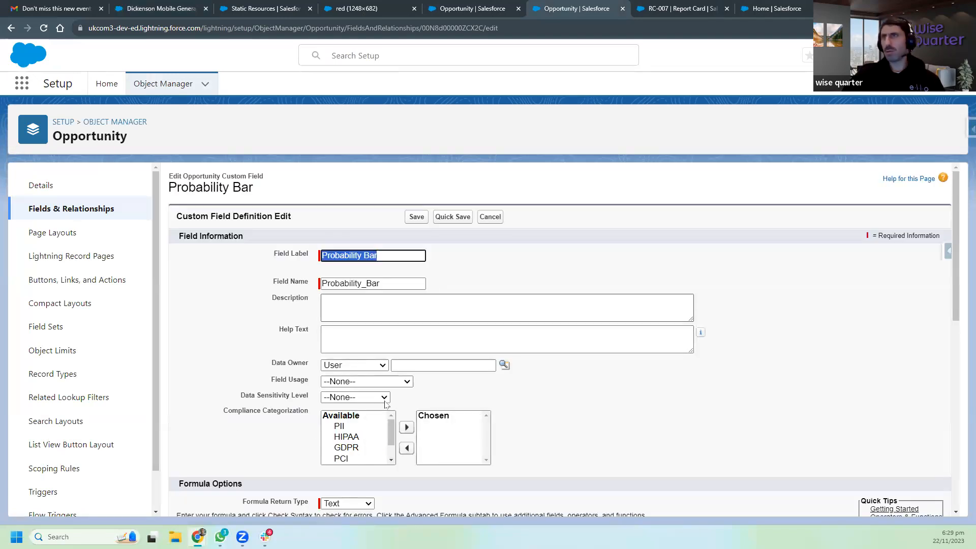
{"action": "scroll", "coordinate": [356, 456], "scroll_direction": "down", "scroll_amount": 1}
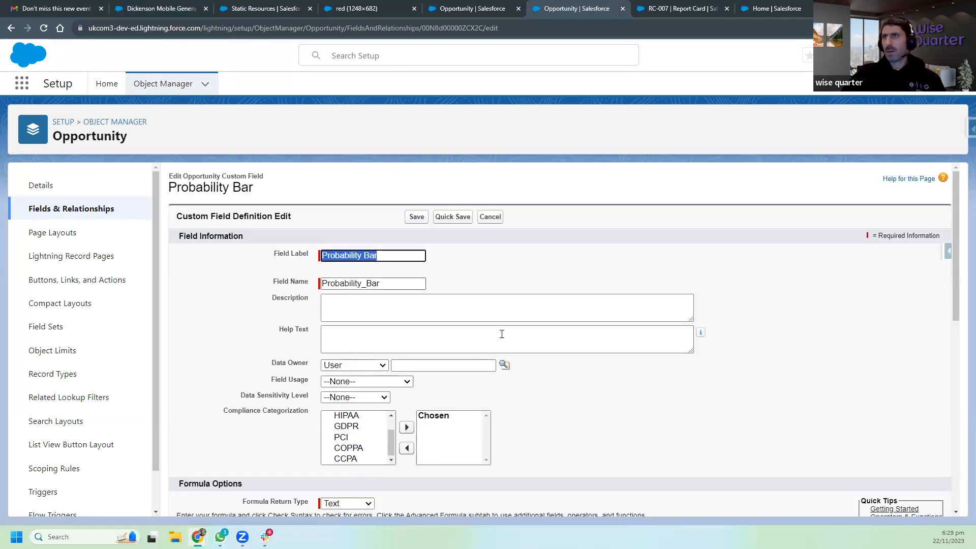
{"action": "scroll", "coordinate": [601, 370], "scroll_direction": "down", "scroll_amount": 6}
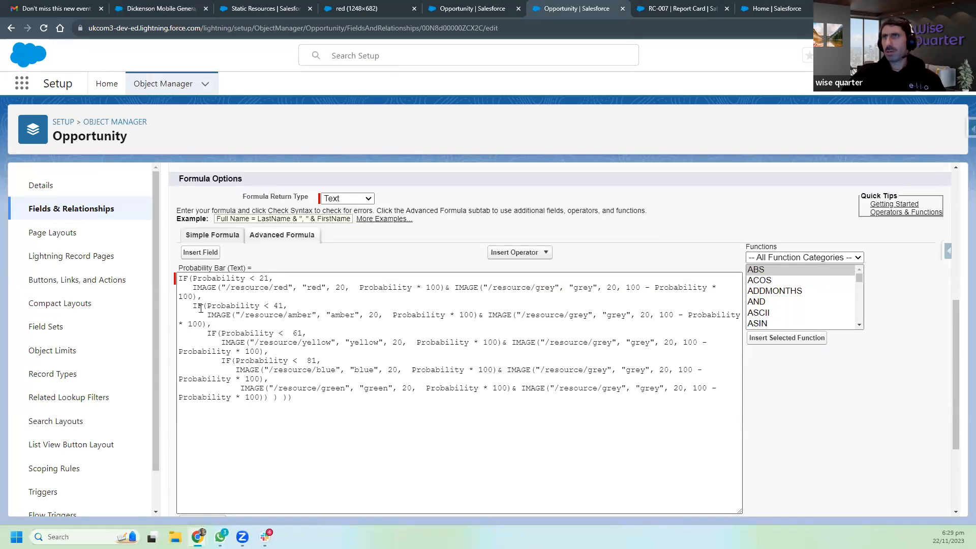
{"action": "left_click", "coordinate": [194, 278]}
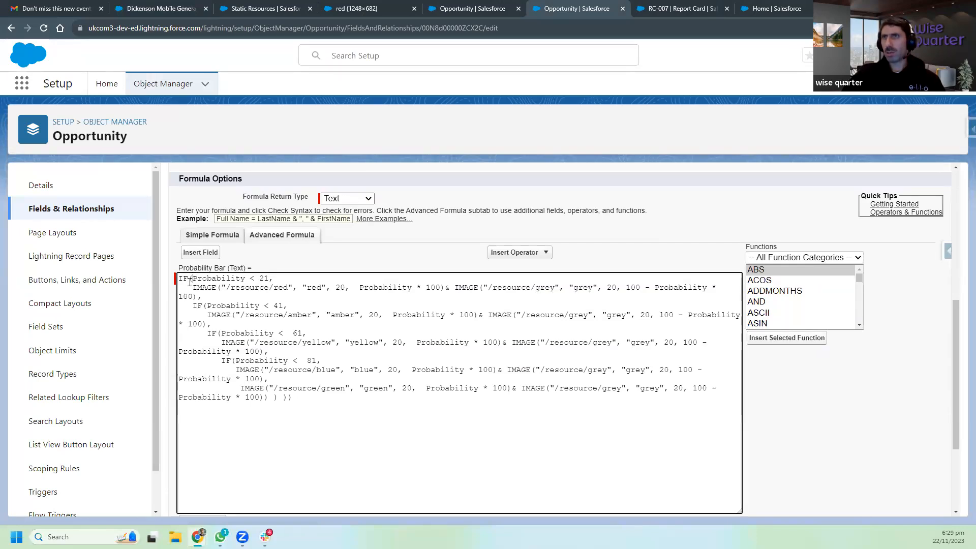
{"action": "left_click_drag", "start_coordinate": [270, 278], "coordinate": [192, 278]}
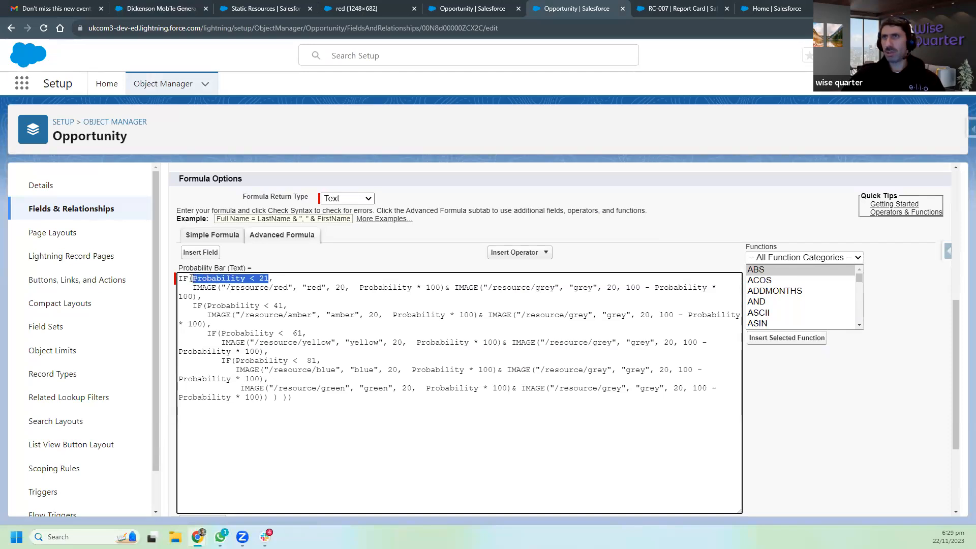
{"action": "mouse_move", "coordinate": [196, 287]}
{"action": "left_mouse_down"}
{"action": "mouse_move", "coordinate": [721, 286]}
{"action": "mouse_move", "coordinate": [190, 298]}
{"action": "left_mouse_up"}
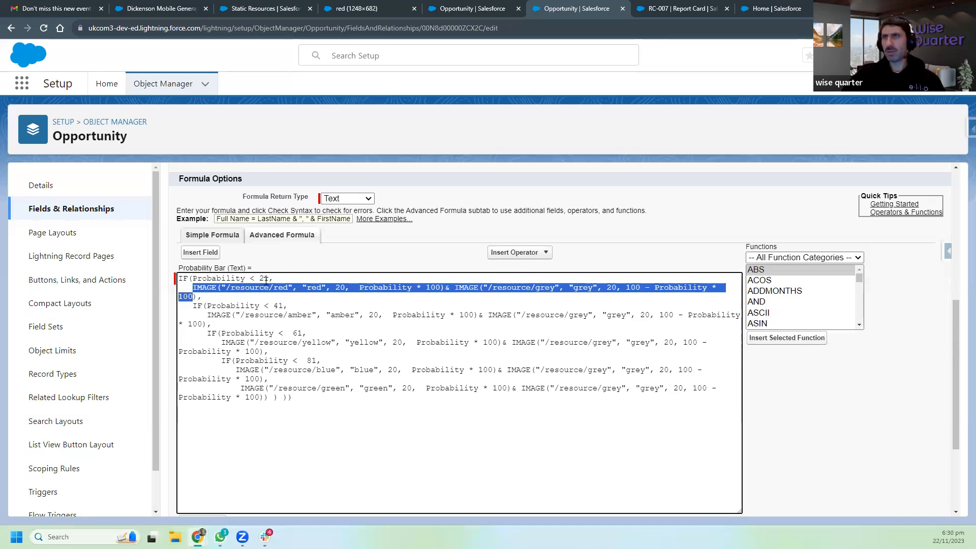
{"action": "left_click_drag", "start_coordinate": [194, 306], "coordinate": [293, 305]}
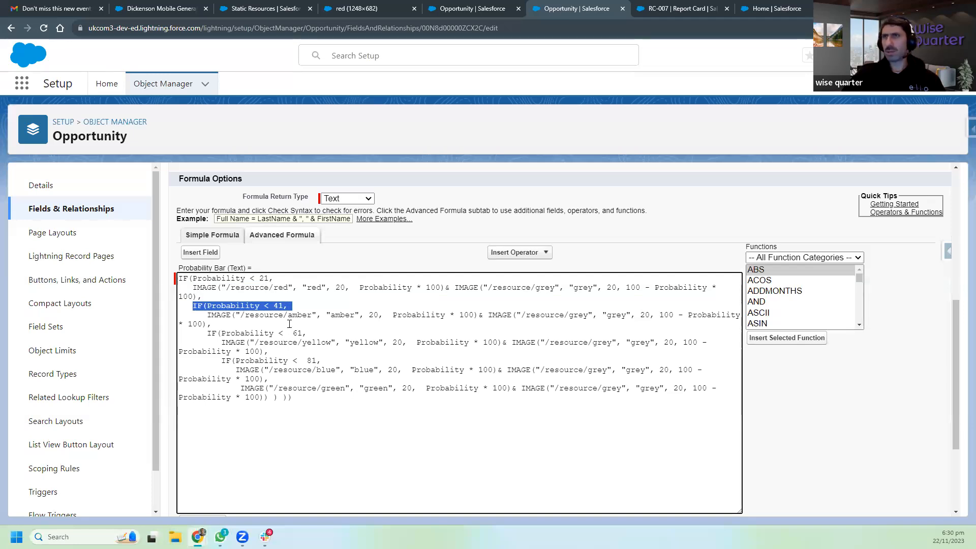
Set the formula's first two Probability thresholds to 0.21 for red and 0.41 for amber.
{"action": "double_click", "coordinate": [268, 278]}
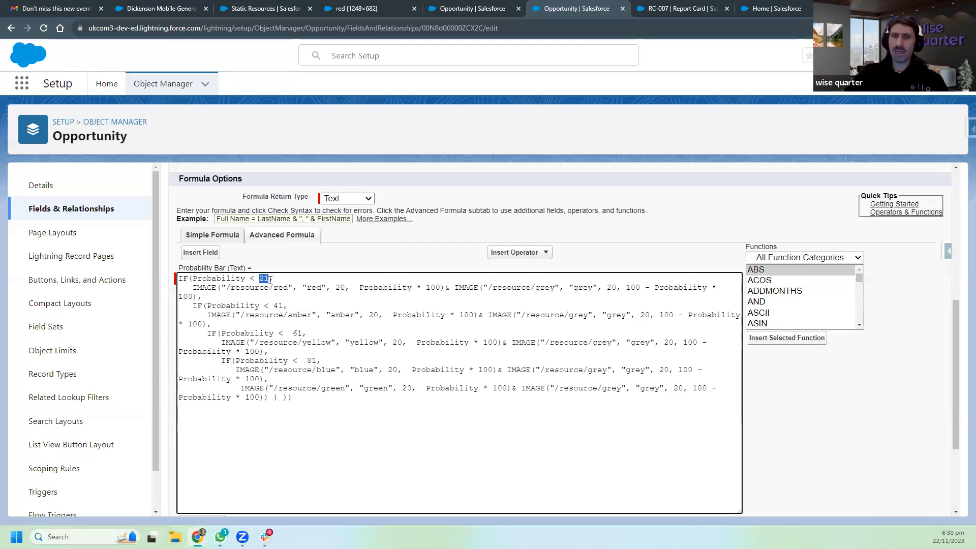
{"action": "type", "text": "0"}
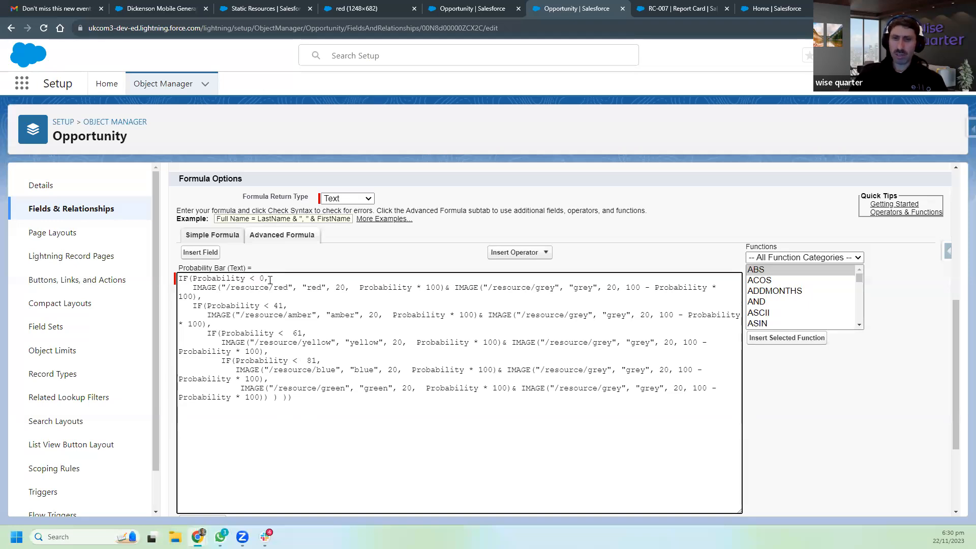
{"action": "type", "text": "."}
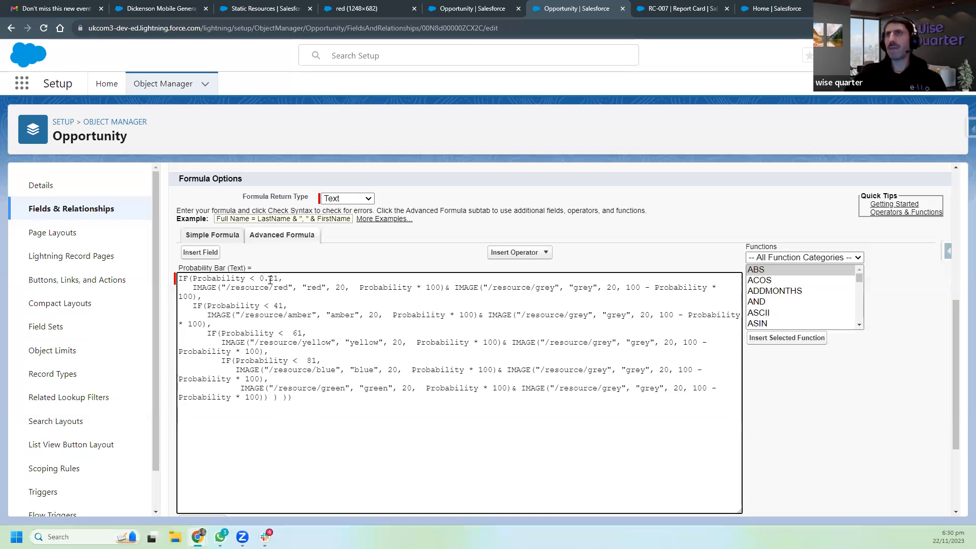
{"action": "type", "text": "21"}
{"action": "left_click_drag", "start_coordinate": [284, 305], "coordinate": [274, 305]}
{"action": "type", "text": "0.41"}
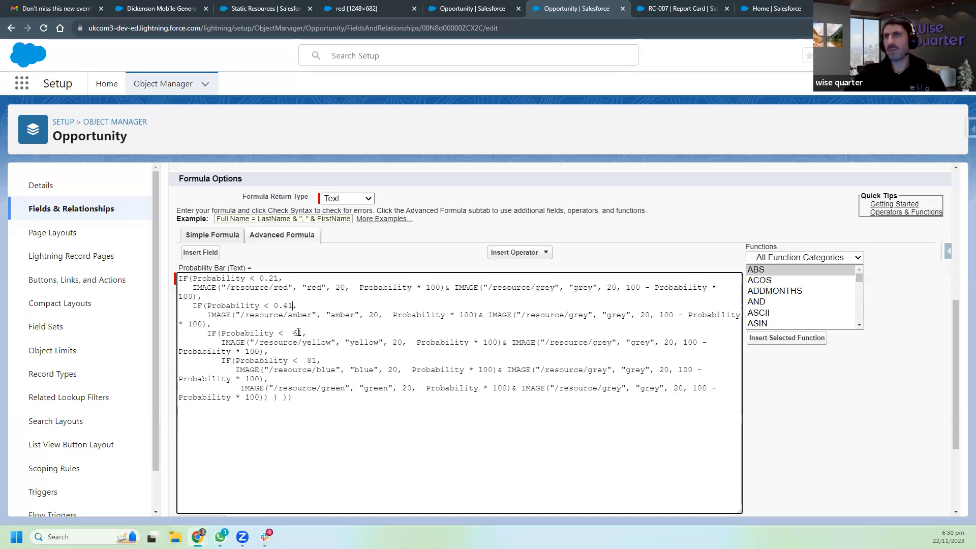
Set the yellow and blue Probability thresholds to 0.61 and 0.81, and save the Probability Bar field.
{"action": "left_click_drag", "start_coordinate": [303, 328], "coordinate": [294, 329]}
{"action": "left_click", "coordinate": [303, 328]}
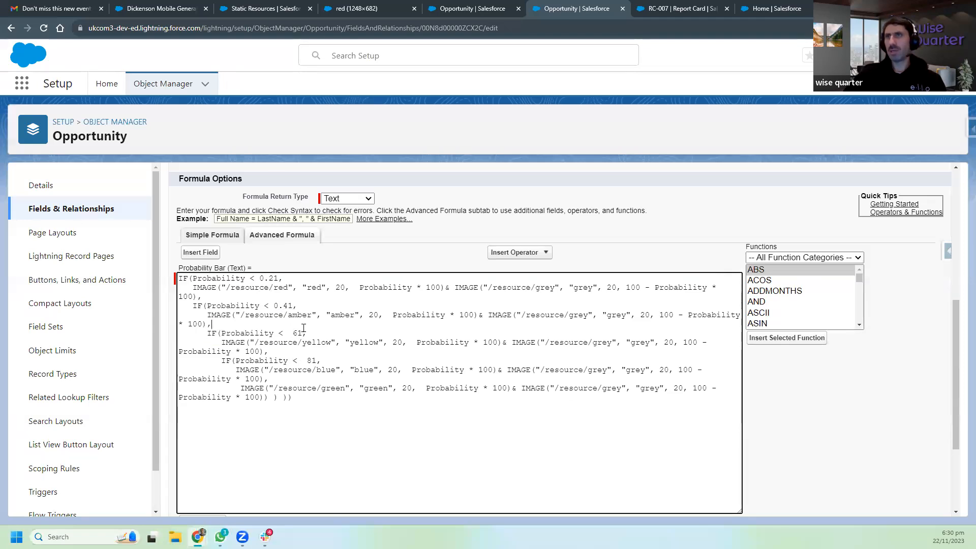
{"action": "key", "text": "Left"}
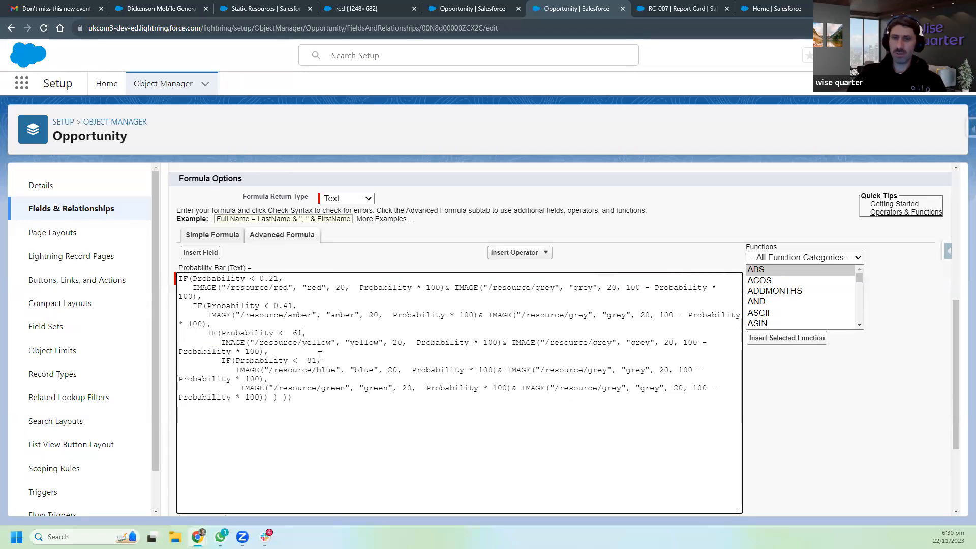
{"action": "type", "text": "0."}
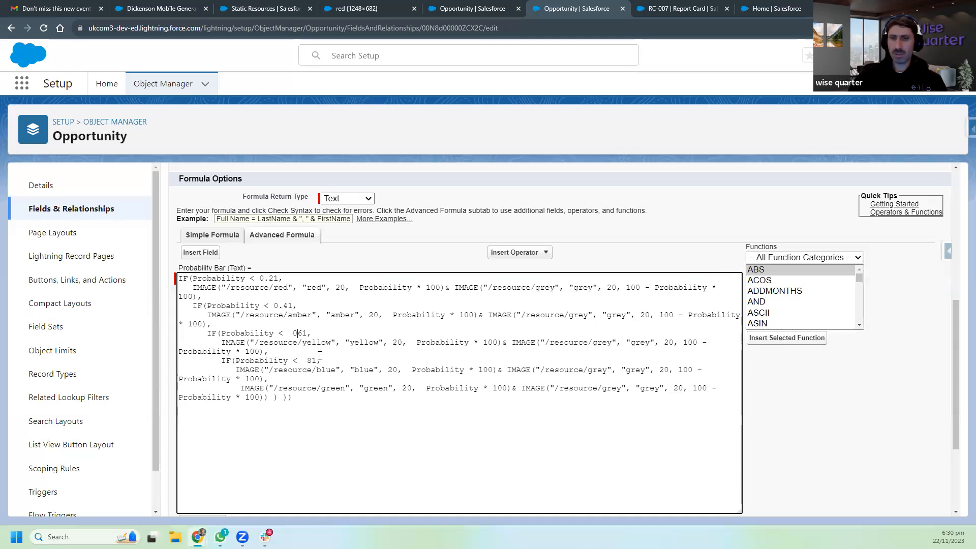
{"action": "left_click", "coordinate": [307, 360]}
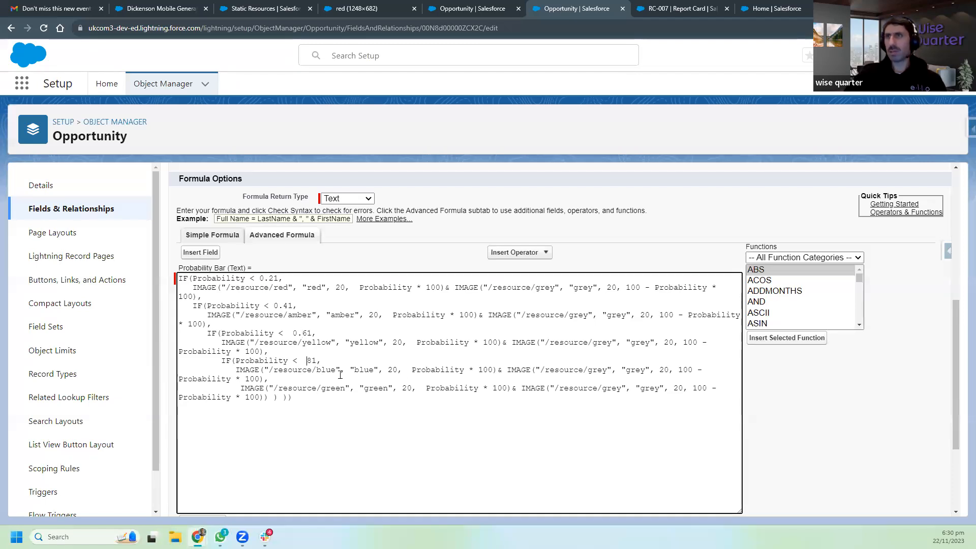
{"action": "type", "text": "0."}
{"action": "scroll", "coordinate": [426, 319], "scroll_direction": "down", "scroll_amount": 3}
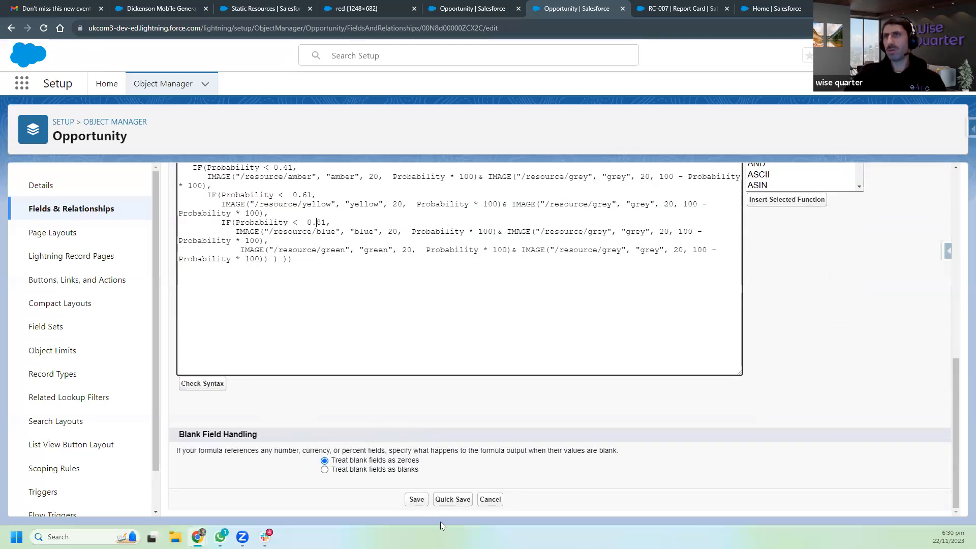
{"action": "left_click", "coordinate": [417, 500]}
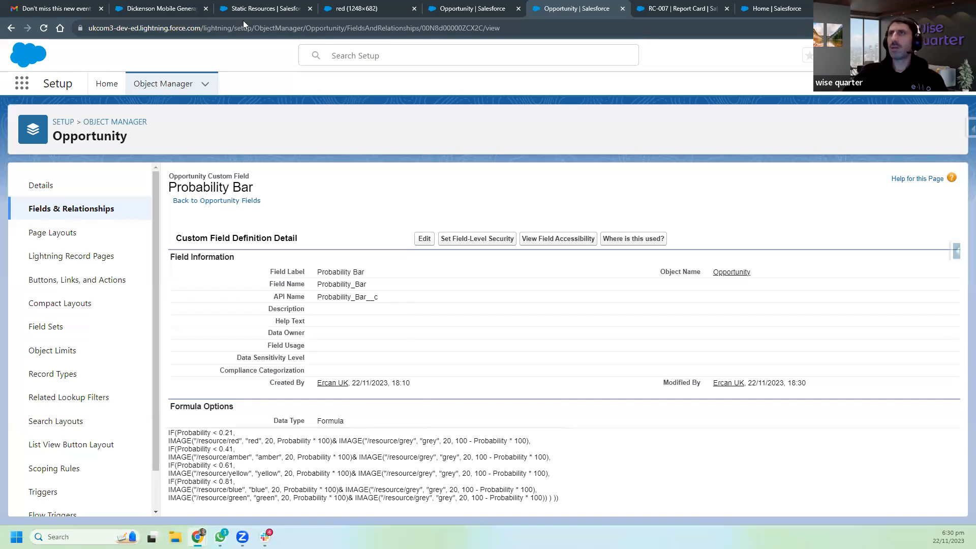
Reload the Dickenson Mobile Generators opportunity and set its current stage back to Prospecting.
{"action": "left_click", "coordinate": [160, 8]}
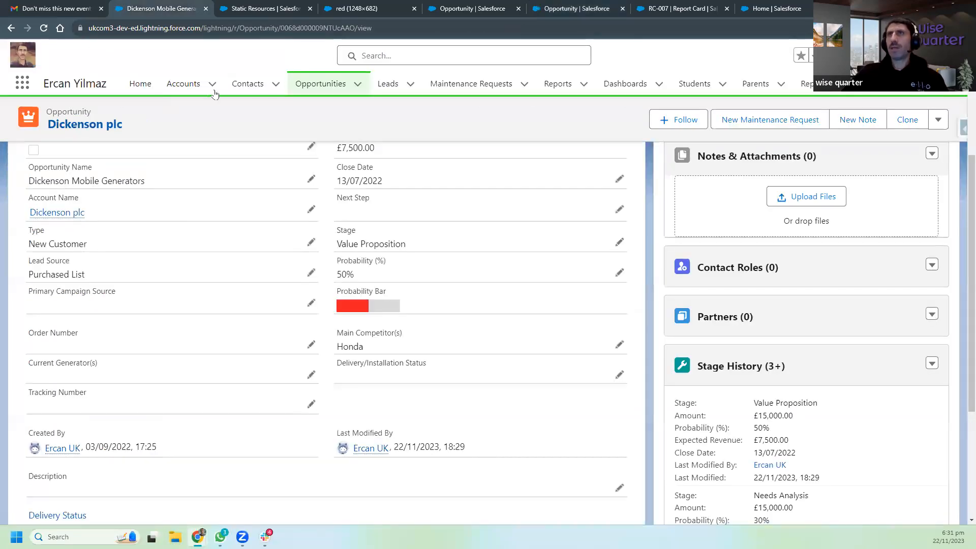
{"action": "left_click", "coordinate": [43, 29]}
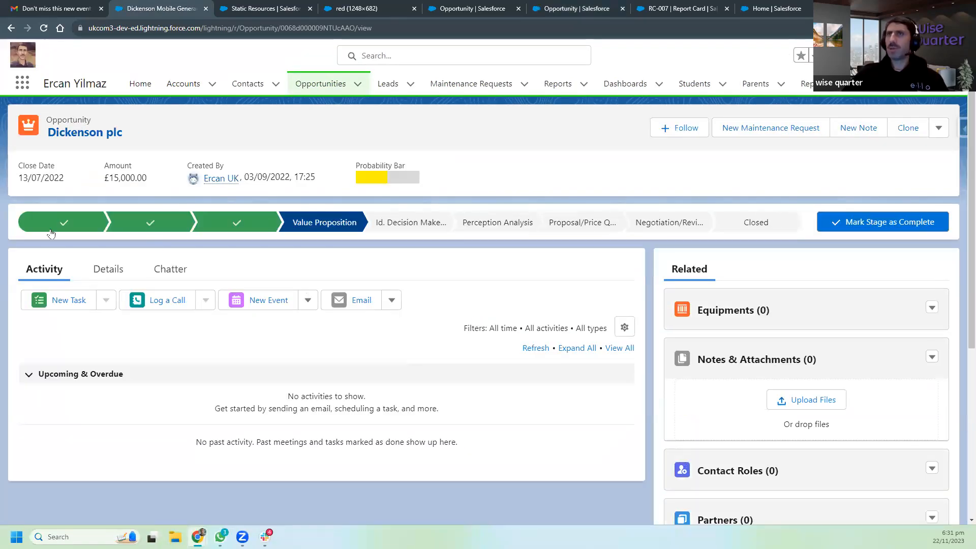
{"action": "left_click", "coordinate": [62, 224]}
{"action": "left_click", "coordinate": [890, 223]}
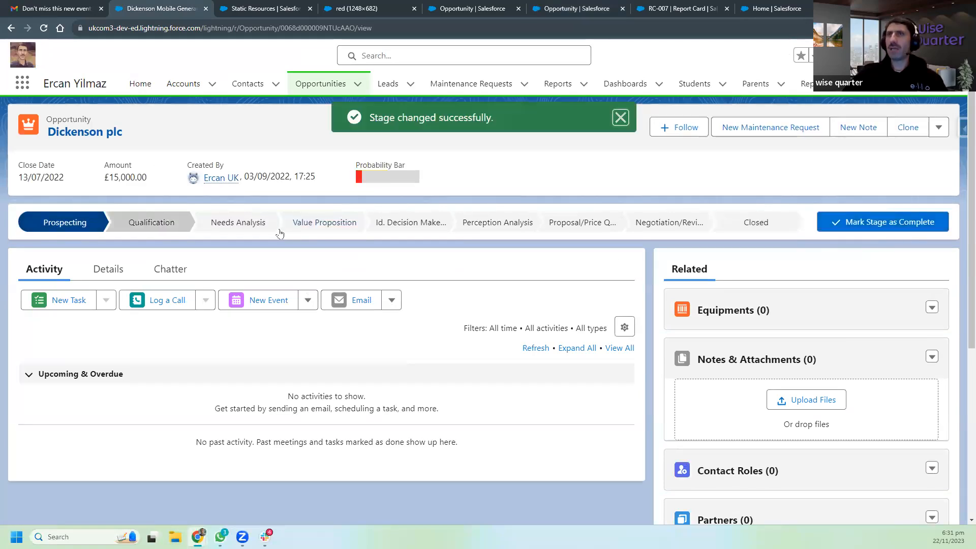
Advance the Dickenson Mobile Generators opportunity three stages to Value Proposition and check its probability fields in the record details.
{"action": "left_click", "coordinate": [892, 225]}
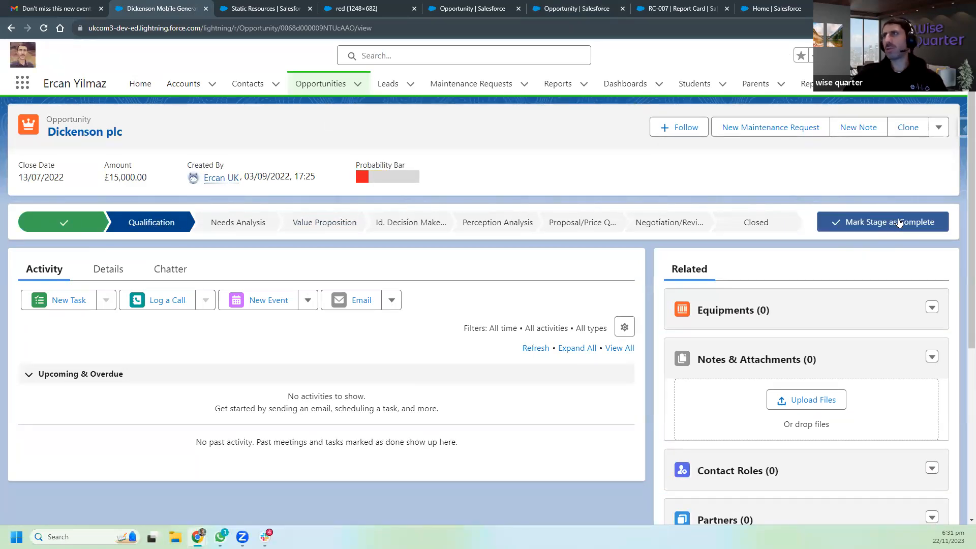
{"action": "left_click", "coordinate": [898, 222]}
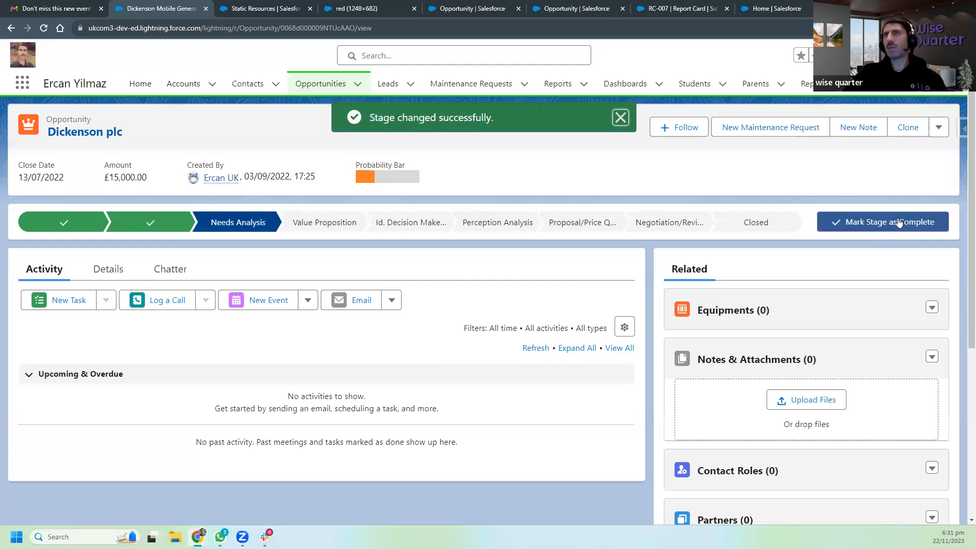
{"action": "left_click", "coordinate": [898, 222]}
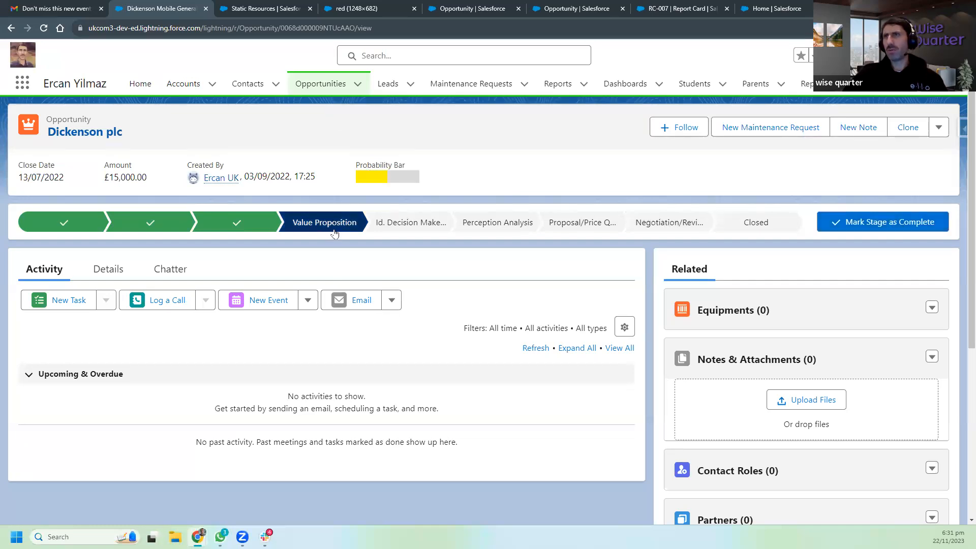
{"action": "scroll", "coordinate": [117, 210], "scroll_direction": "down", "scroll_amount": 4}
{"action": "scroll", "coordinate": [117, 210], "scroll_direction": "up", "scroll_amount": 5}
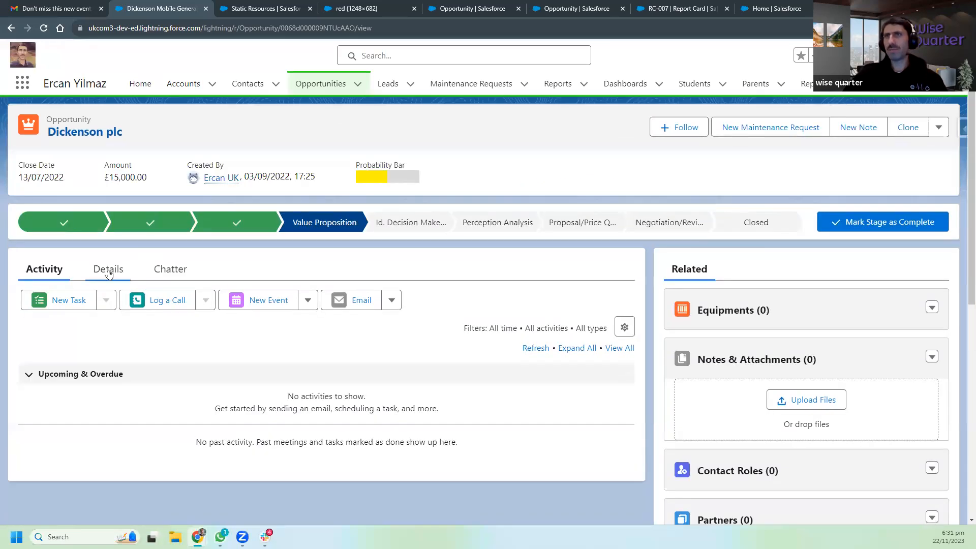
{"action": "left_click", "coordinate": [106, 269]}
{"action": "scroll", "coordinate": [393, 401], "scroll_direction": "down", "scroll_amount": 2}
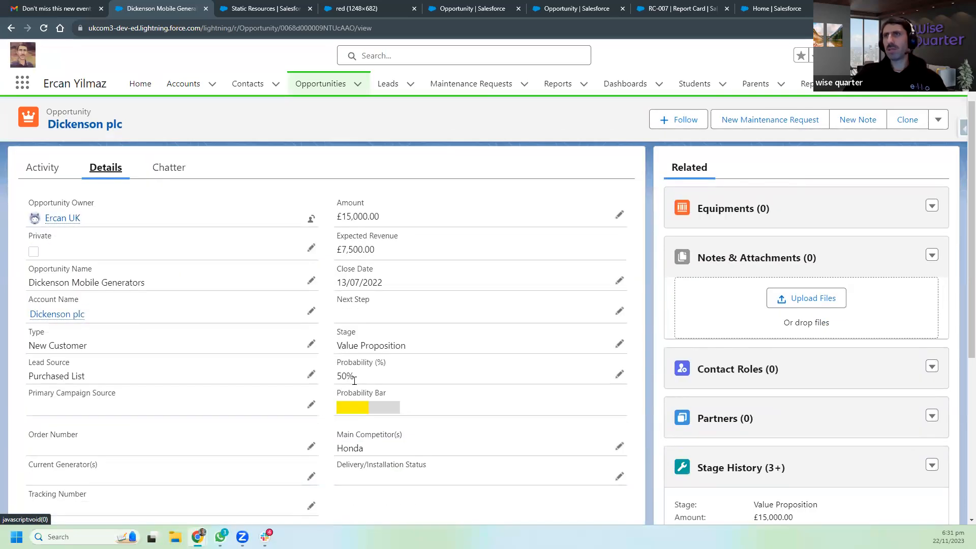
{"action": "scroll", "coordinate": [427, 397], "scroll_direction": "up", "scroll_amount": 2}
Mark four successive stages of the opportunity as complete, advancing it from Value Proposition to Negotiation/Review.
{"action": "left_click", "coordinate": [855, 221]}
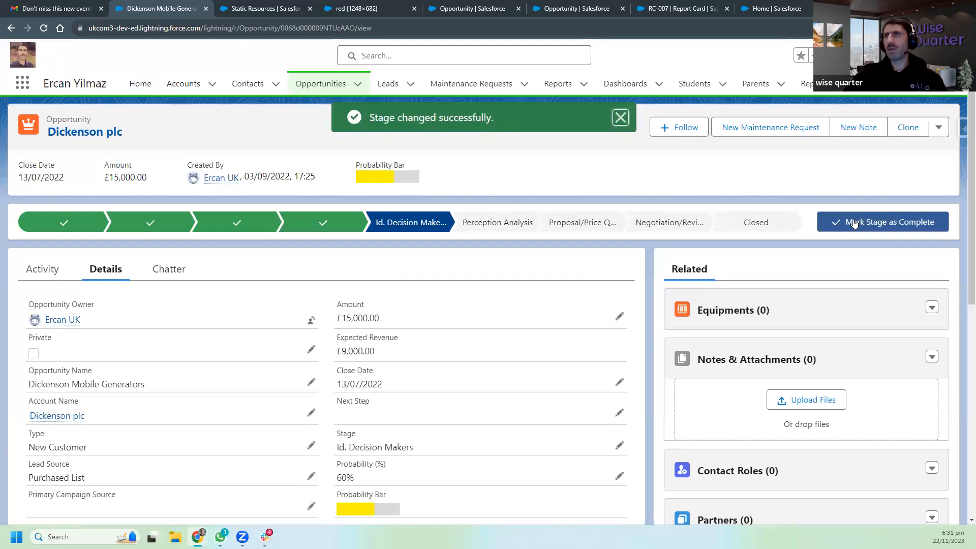
{"action": "left_click", "coordinate": [854, 224]}
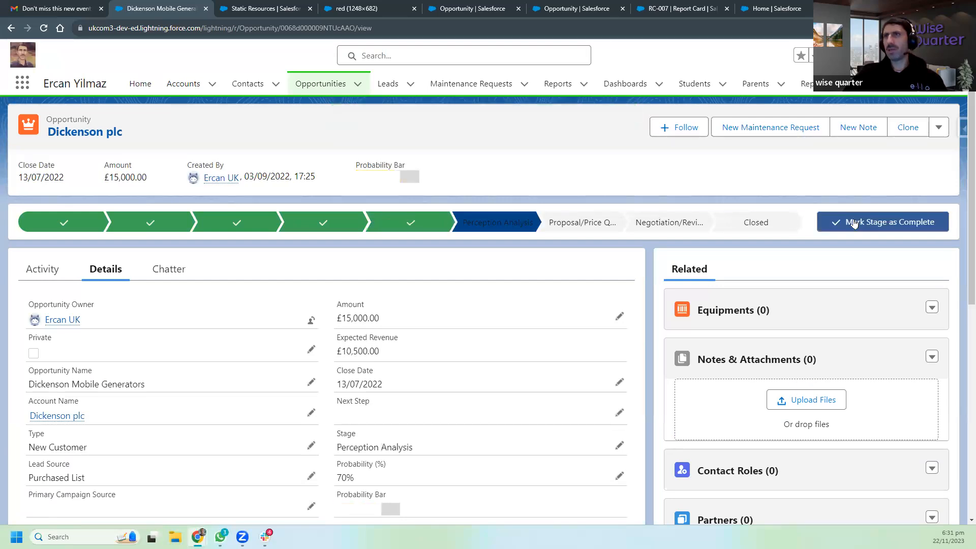
{"action": "left_click", "coordinate": [854, 224]}
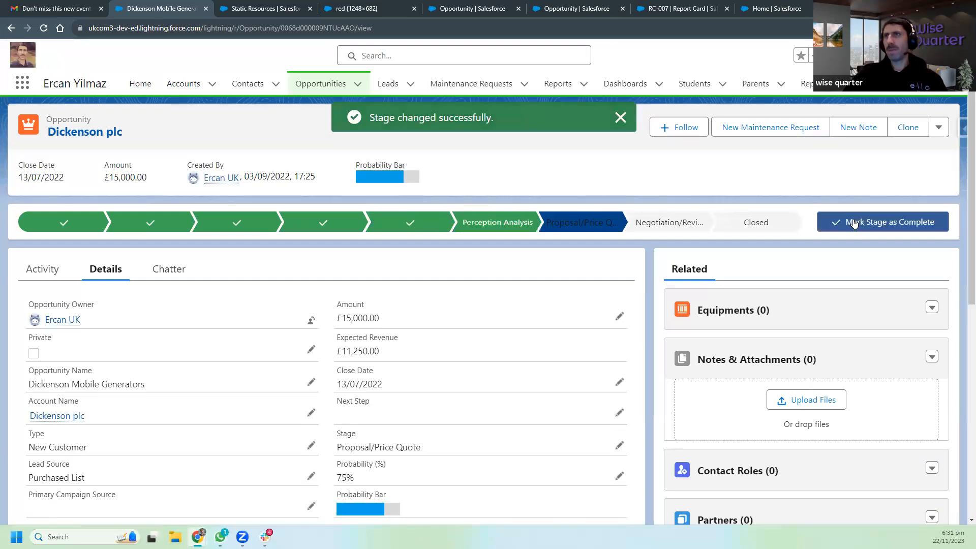
{"action": "left_click", "coordinate": [854, 222]}
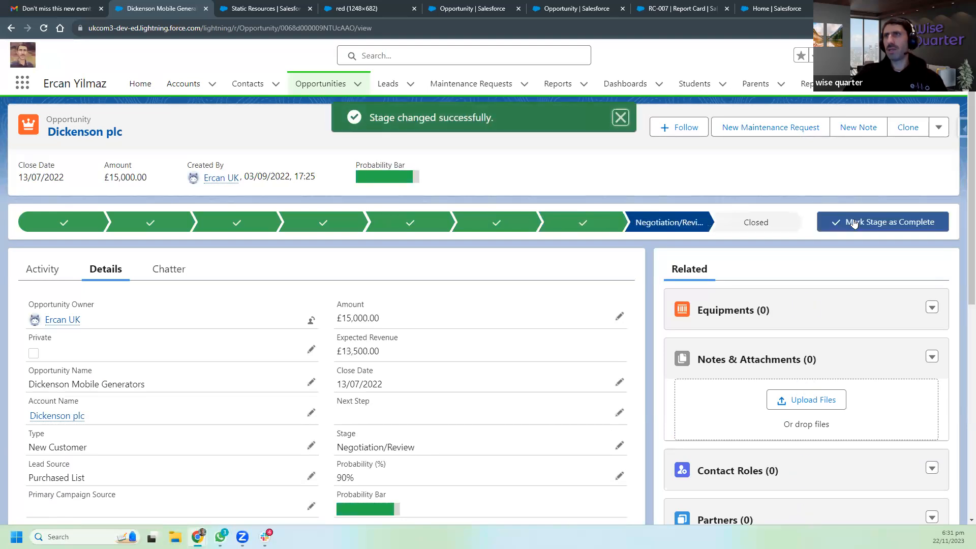
Close the Dickenson Mobile Generators opportunity with the stage Closed Won.
{"action": "left_click", "coordinate": [854, 224]}
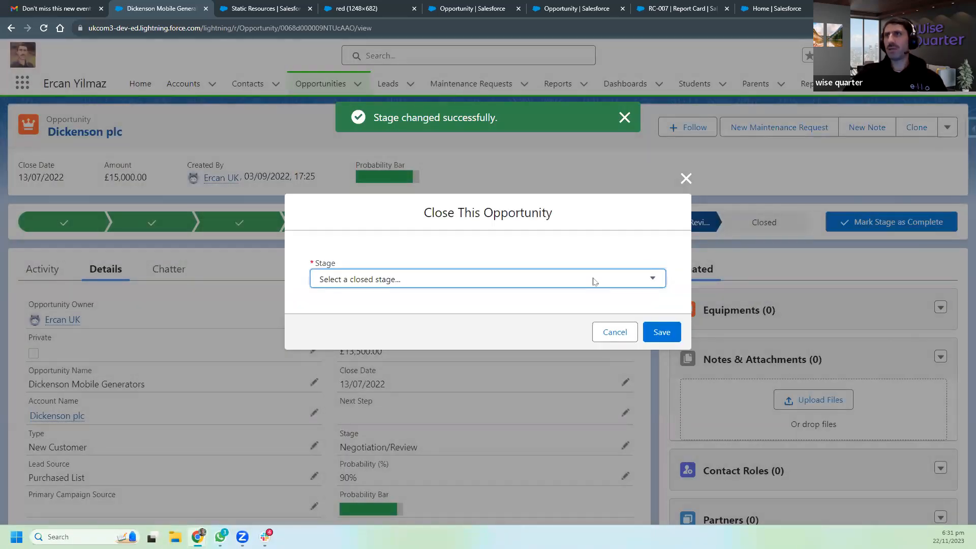
{"action": "left_click", "coordinate": [595, 280]}
{"action": "left_click", "coordinate": [371, 310]}
{"action": "left_click", "coordinate": [676, 335]}
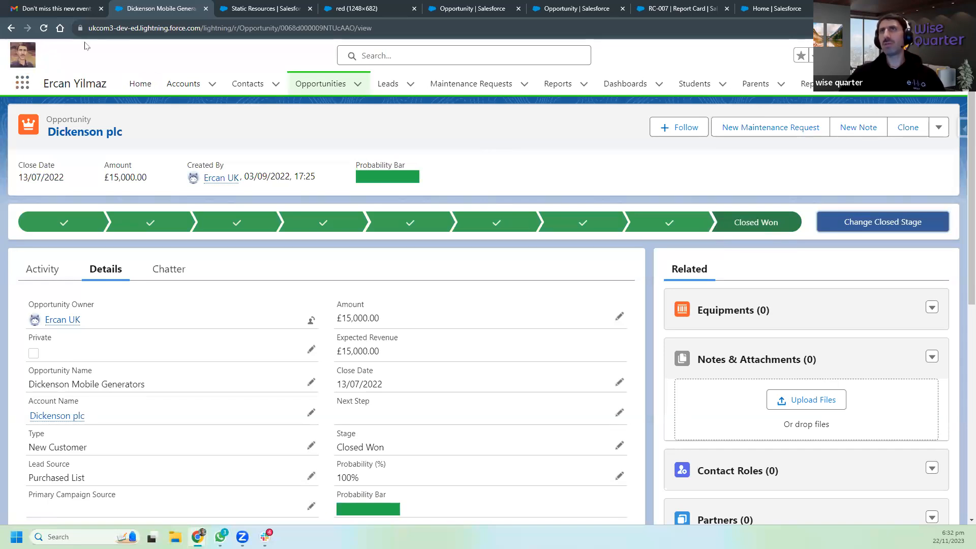
Search the available apps and items for "stude" and open the Students object's list of records.
{"action": "left_click", "coordinate": [22, 84]}
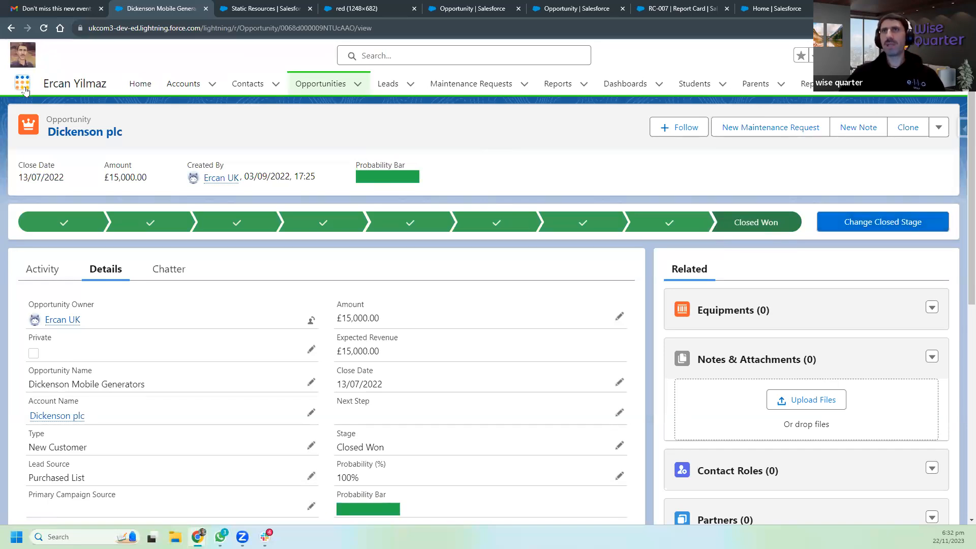
{"action": "type", "text": "stude"}
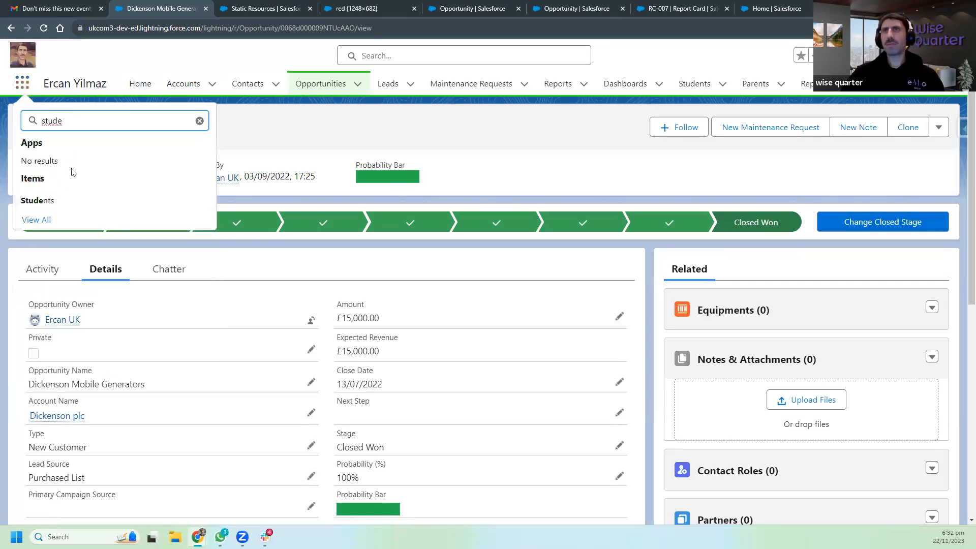
{"action": "left_click", "coordinate": [34, 206]}
{"action": "left_click", "coordinate": [192, 218]}
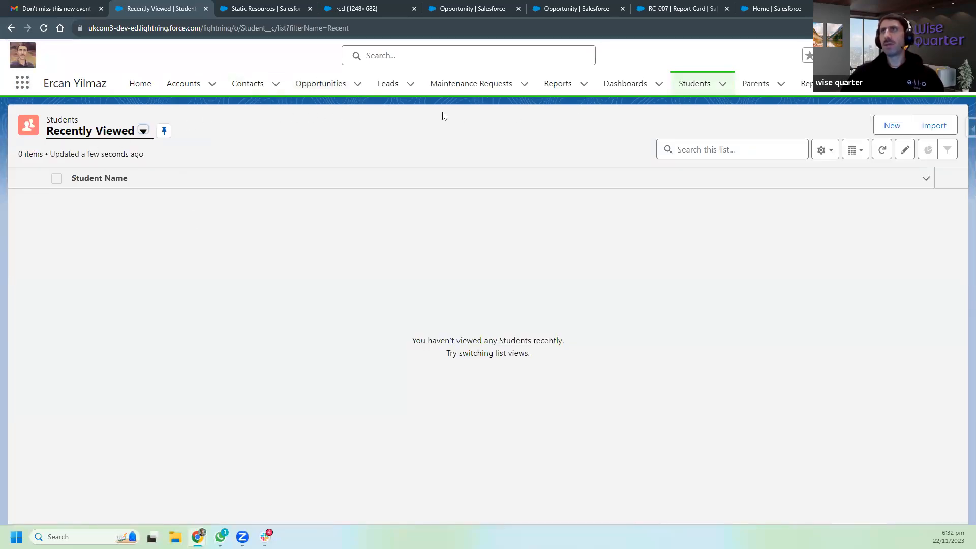
Open report card RC-007 from the Report Cards list and review its subject scores, average and average bar.
{"action": "left_click", "coordinate": [807, 84]}
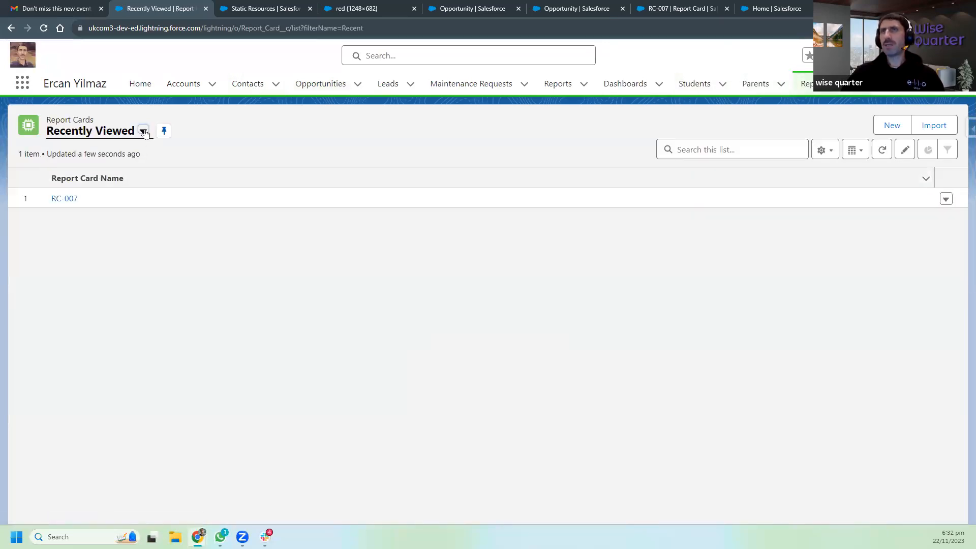
{"action": "left_click", "coordinate": [66, 199]}
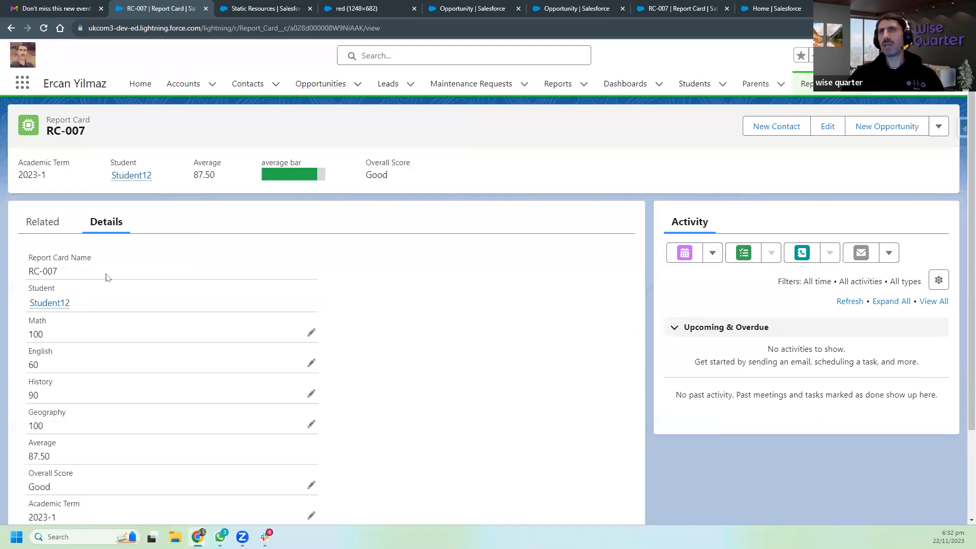
{"action": "scroll", "coordinate": [101, 374], "scroll_direction": "down", "scroll_amount": 2}
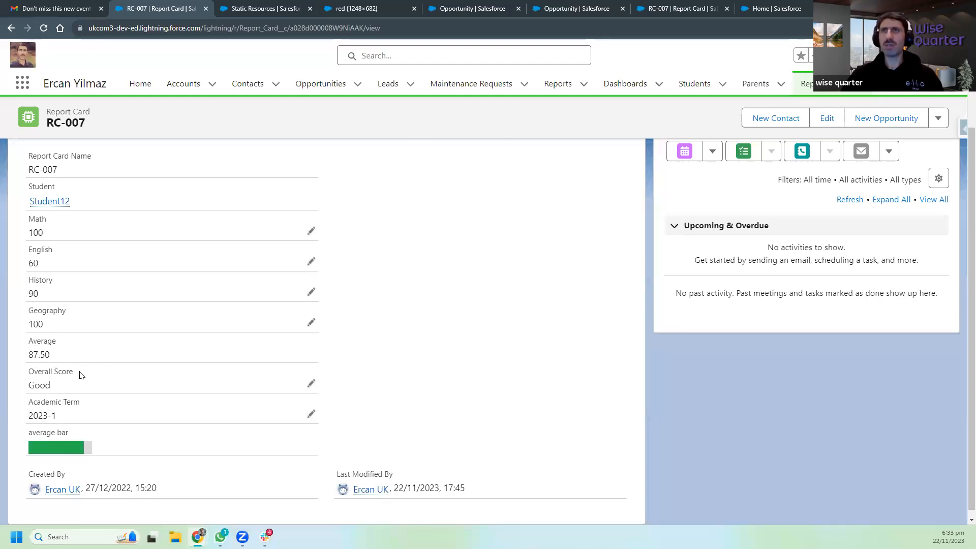
{"action": "scroll", "coordinate": [277, 429], "scroll_direction": "up", "scroll_amount": 3}
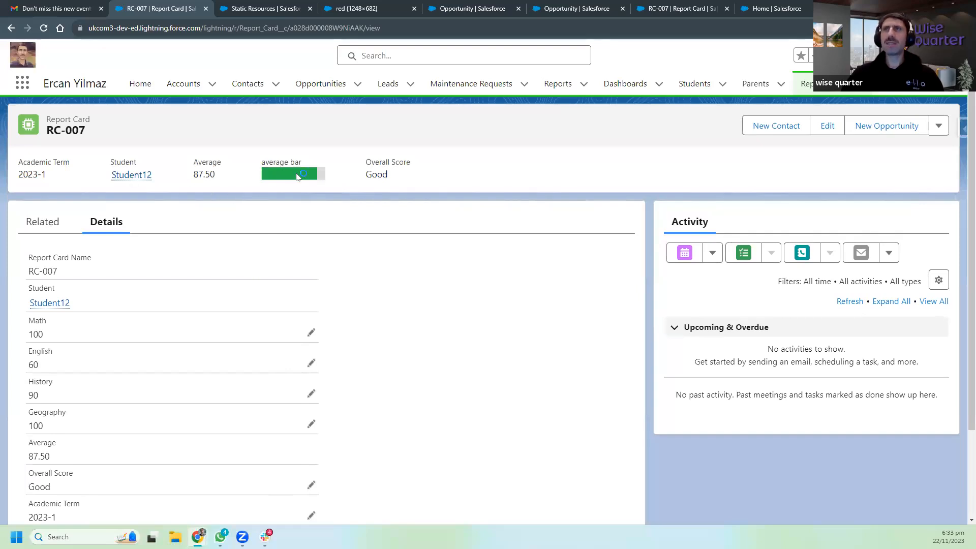
Set the Math and English scores of report card RC-007 to 0 and save the record.
{"action": "left_click", "coordinate": [311, 332]}
{"action": "double_click", "coordinate": [38, 361]}
{"action": "type", "text": "0"}
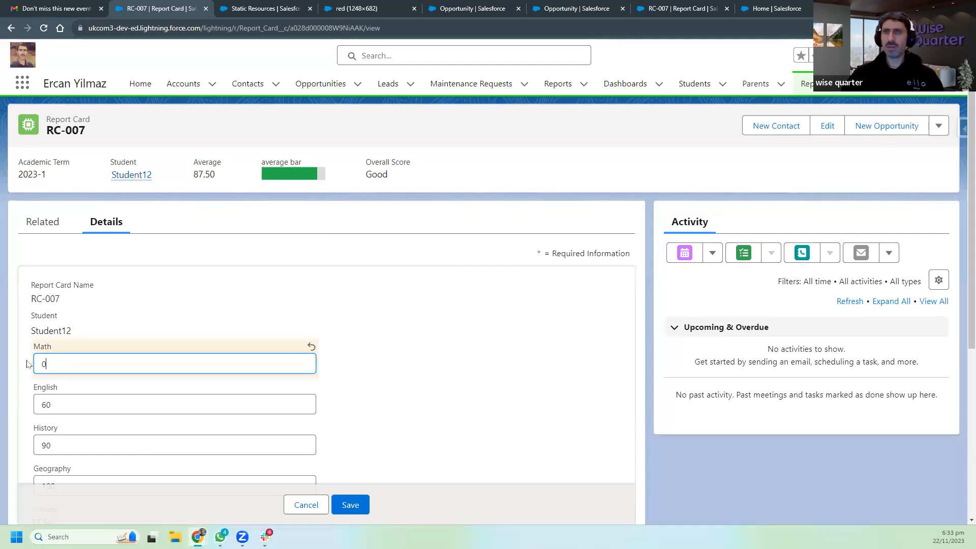
{"action": "double_click", "coordinate": [28, 405]}
{"action": "type", "text": "0"}
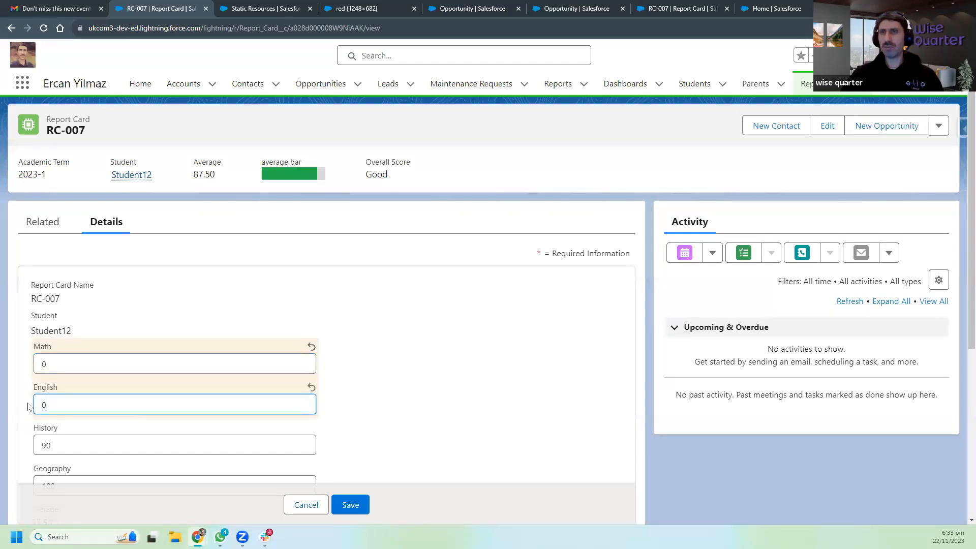
{"action": "left_click", "coordinate": [352, 504]}
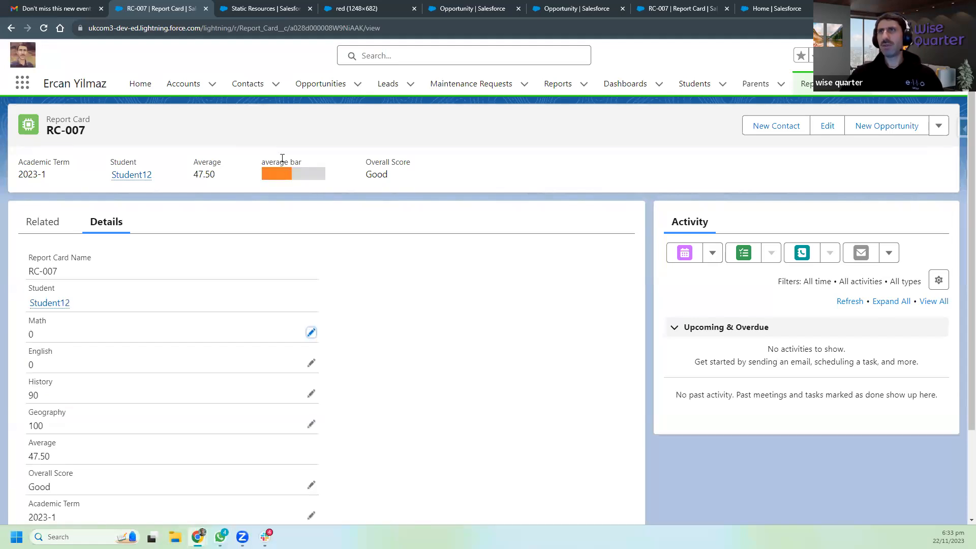
Set the Geography score of report card RC-007 to 0 and save the record.
{"action": "left_click", "coordinate": [311, 424]}
{"action": "double_click", "coordinate": [43, 433]}
{"action": "type", "text": "0"}
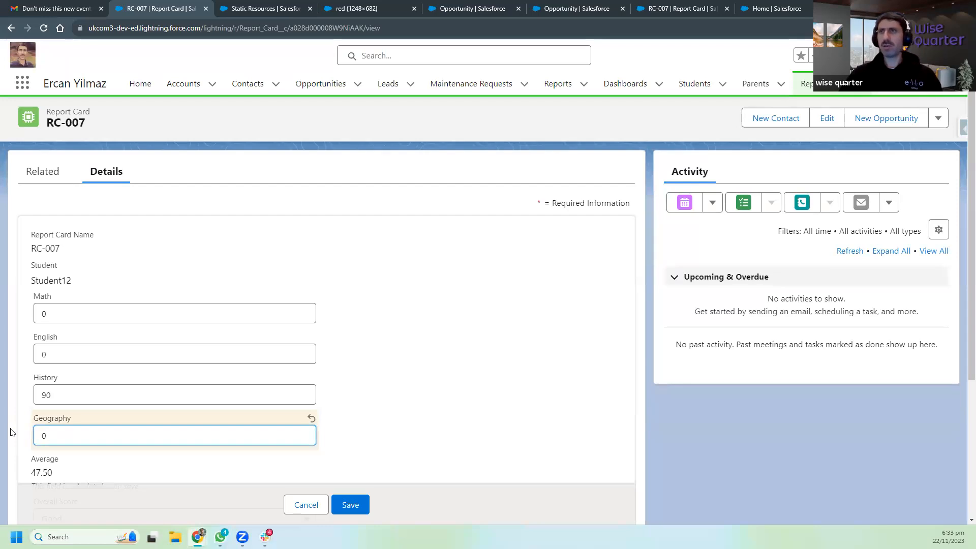
{"action": "left_click", "coordinate": [351, 505]}
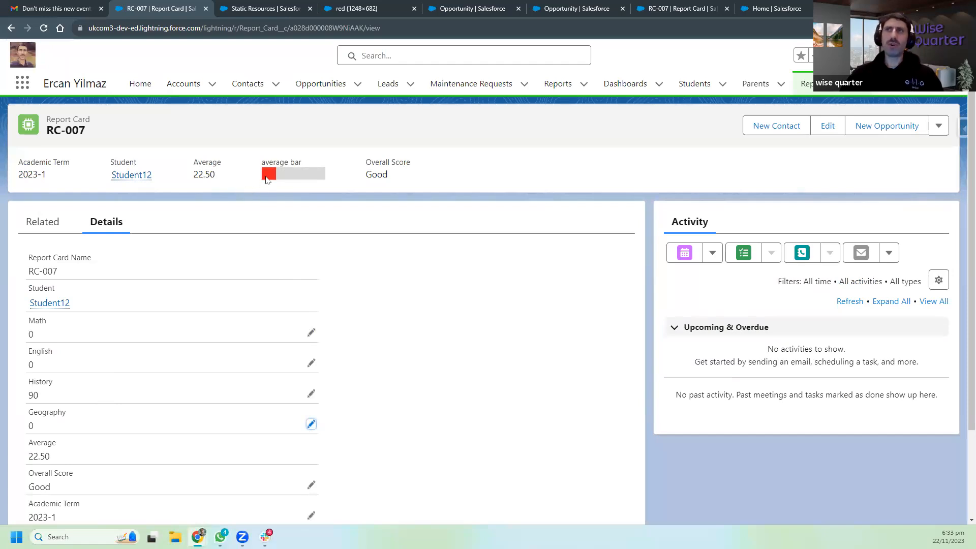
Set the Math score and the English score of report card RC-007 to 100, saving the record after each change.
{"action": "left_click", "coordinate": [311, 333]}
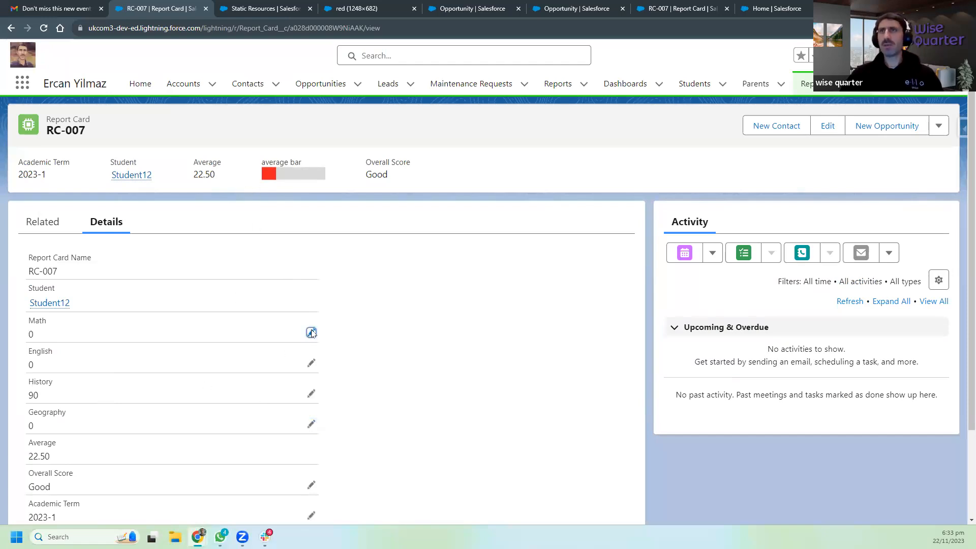
{"action": "left_click_drag", "start_coordinate": [56, 365], "coordinate": [34, 366]}
{"action": "type", "text": "100"}
{"action": "left_click", "coordinate": [349, 506]}
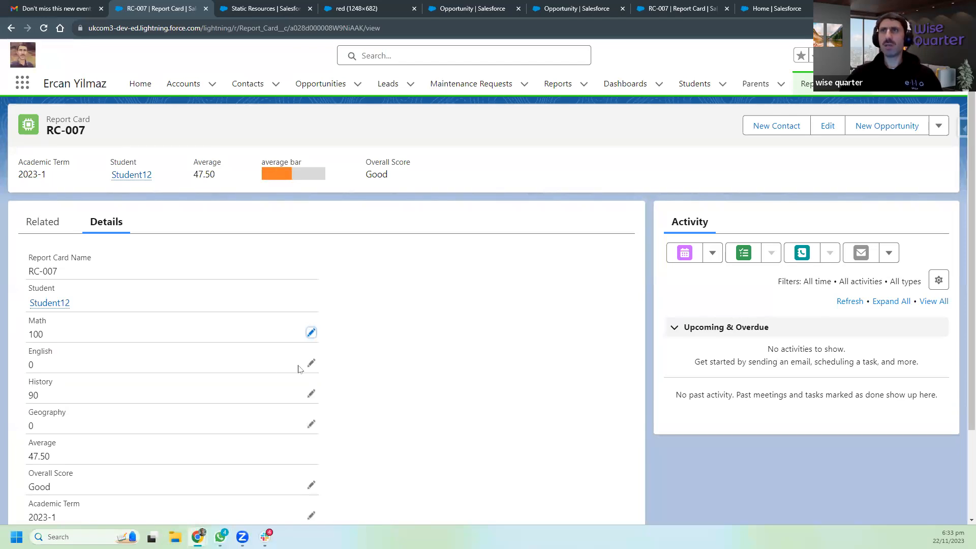
{"action": "double_click", "coordinate": [179, 359]}
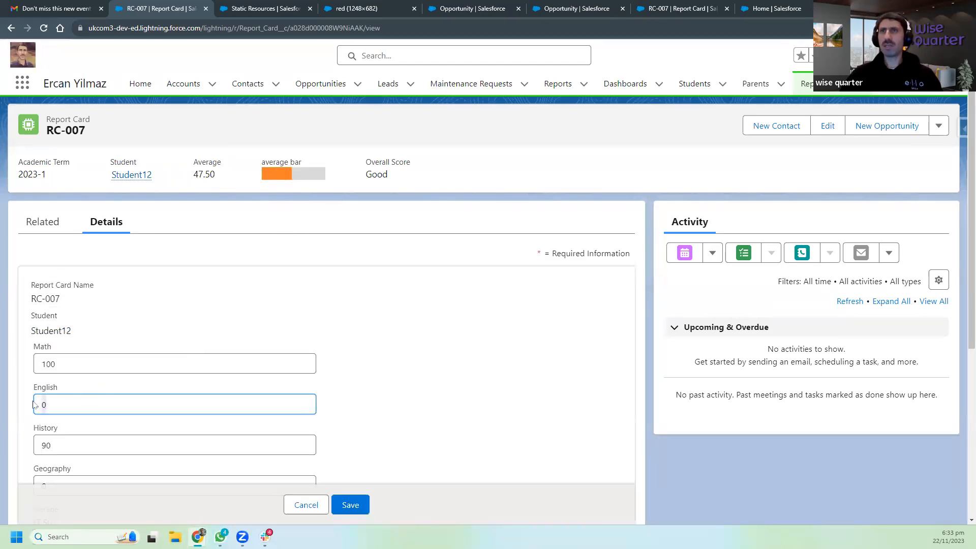
{"action": "type", "text": "100"}
{"action": "left_click", "coordinate": [351, 505]}
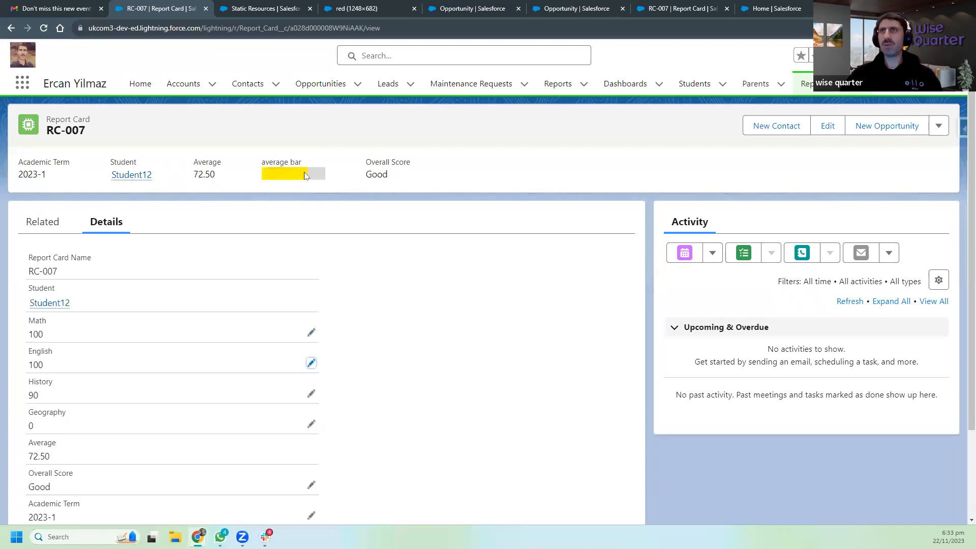
Set the Geography score of report card RC-007 to 100 and save the record.
{"action": "left_click", "coordinate": [311, 424]}
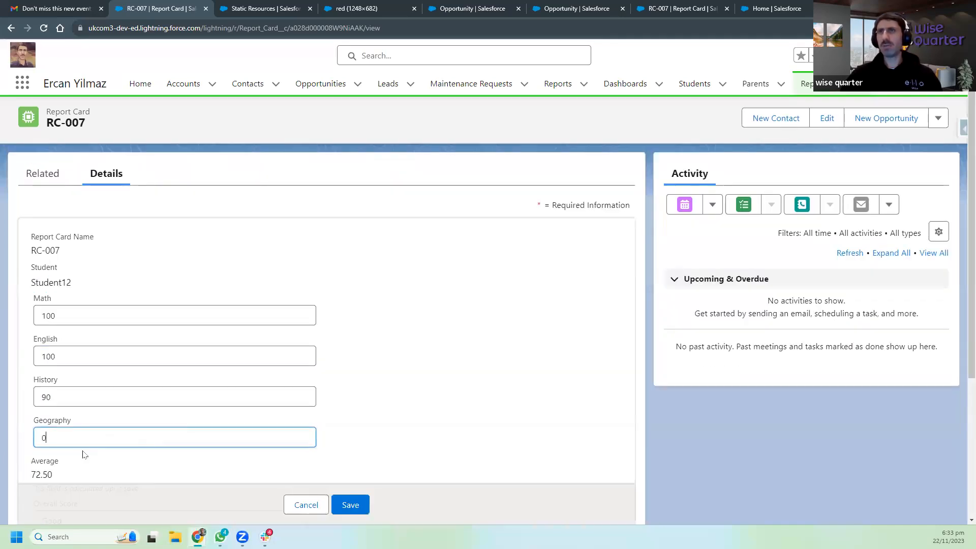
{"action": "key", "text": "BackSpace"}
{"action": "type", "text": "100"}
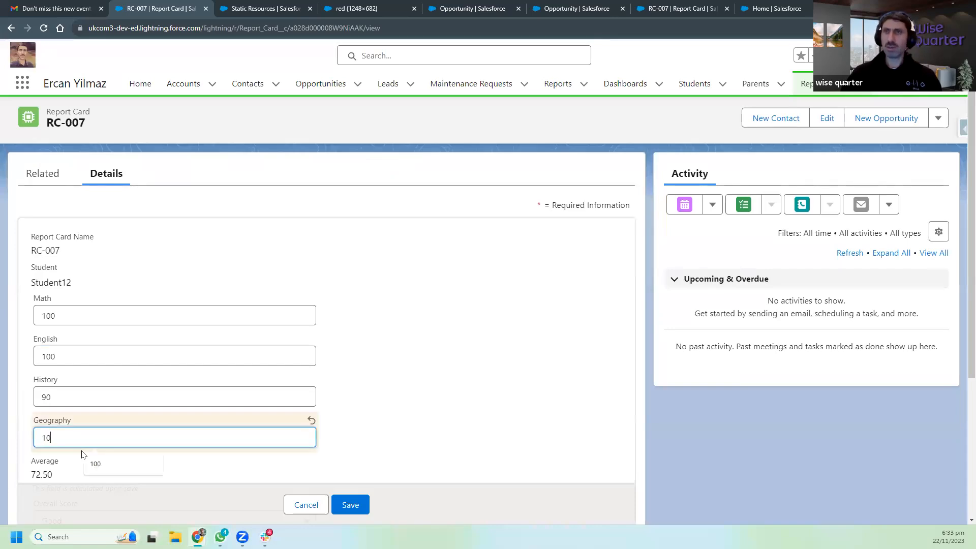
{"action": "left_click", "coordinate": [360, 506]}
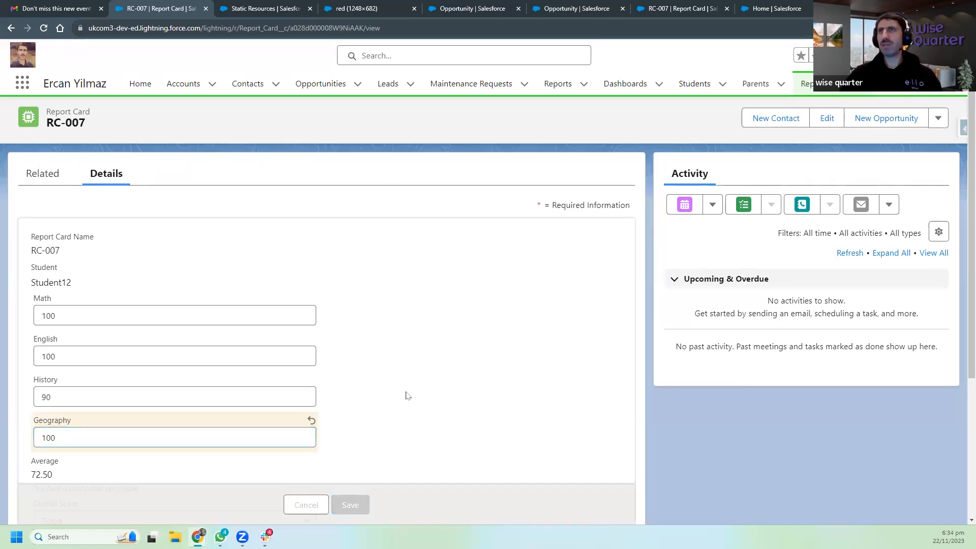